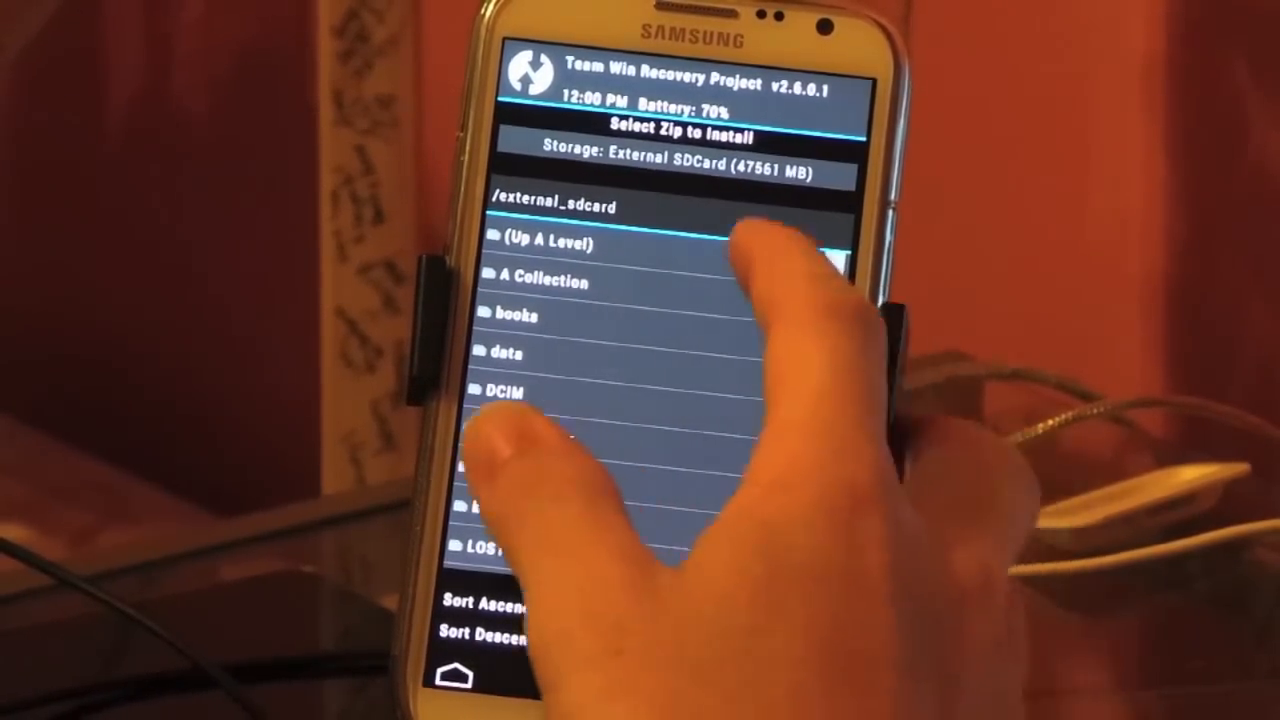
- Switch the TWRP Install browser to the External SDCard storage
{"action": "left_click", "coordinate": [550, 243]}
{"action": "left_click", "coordinate": [680, 170]}
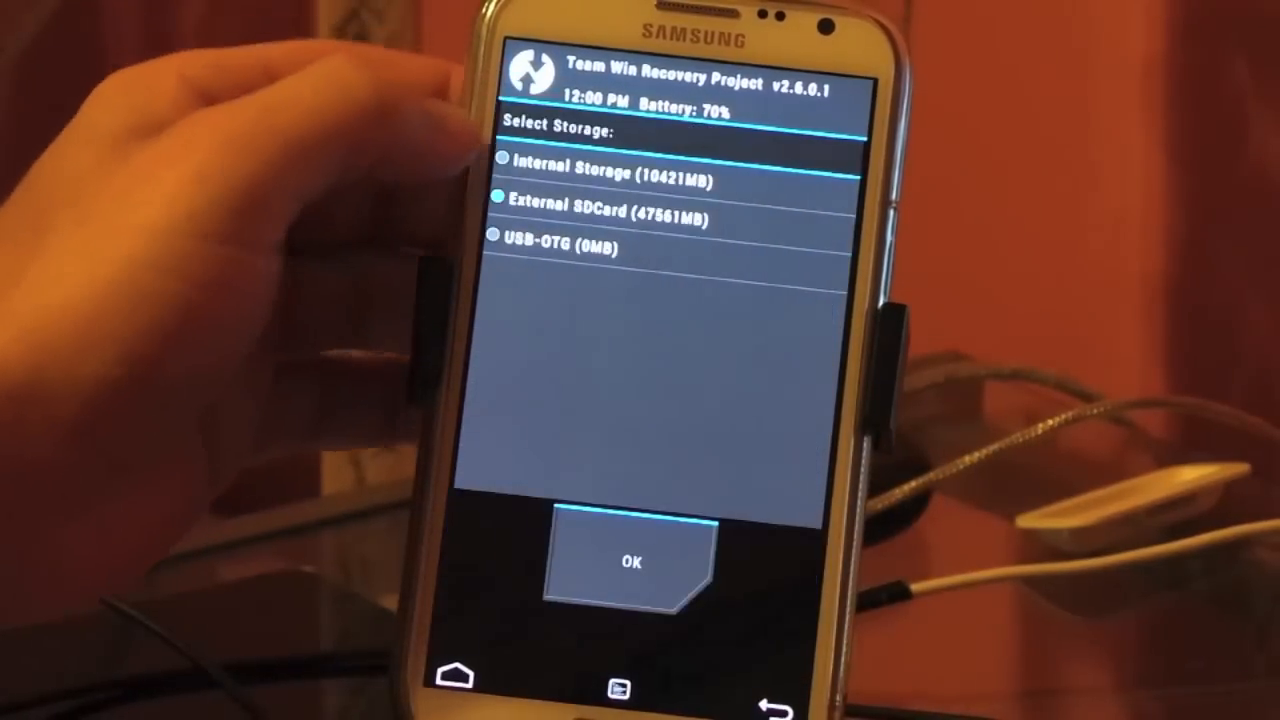
{"action": "left_click", "coordinate": [660, 560]}
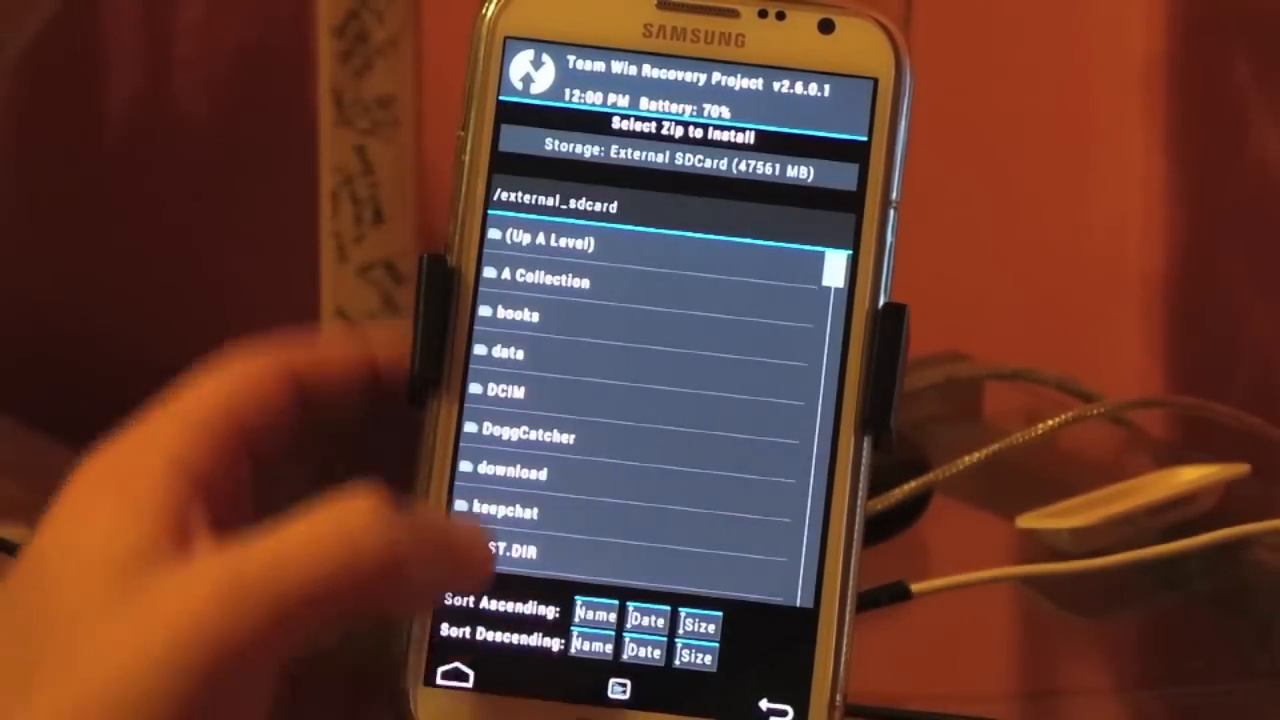
{"action": "scroll", "coordinate": [650, 400], "scroll_direction": "down", "scroll_amount": 5}
{"action": "scroll", "coordinate": [650, 400], "scroll_direction": "down", "scroll_amount": 2}
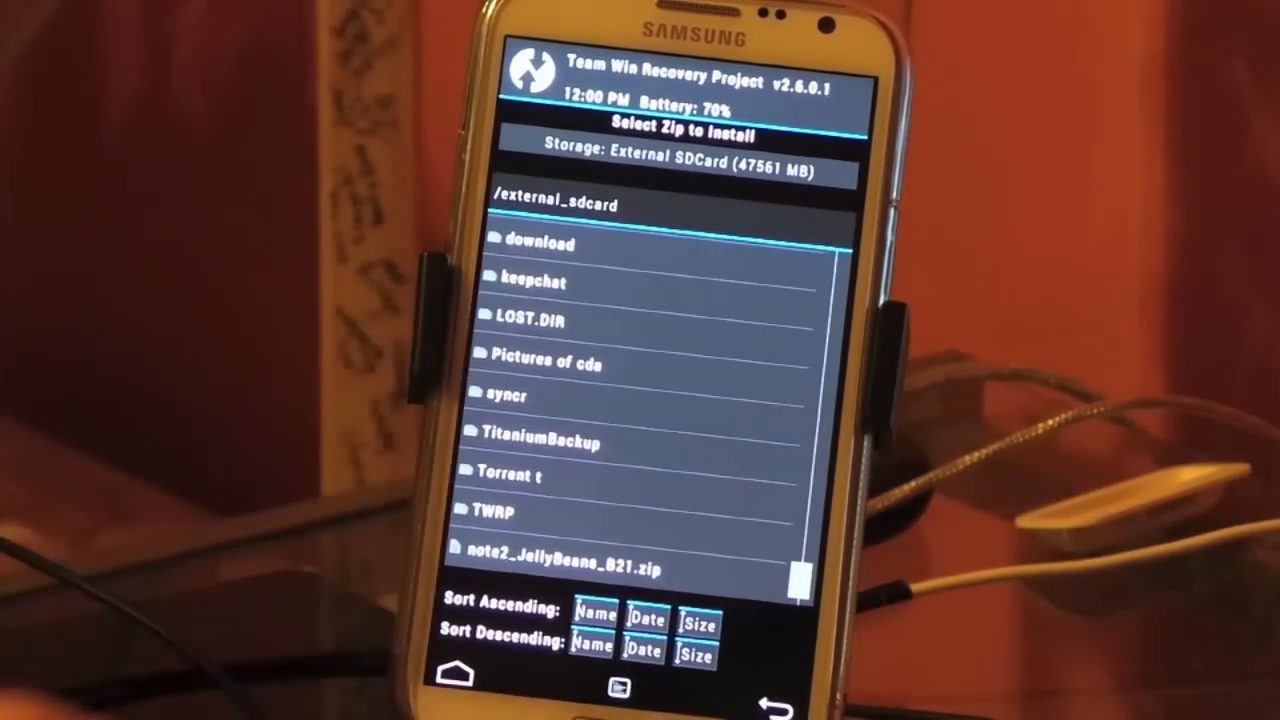
- Flash note2_JellyBeans_B21.zip by swiping to confirm
{"action": "left_click", "coordinate": [600, 549]}
{"action": "left_click_drag", "start_coordinate": [505, 612], "coordinate": [740, 628]}
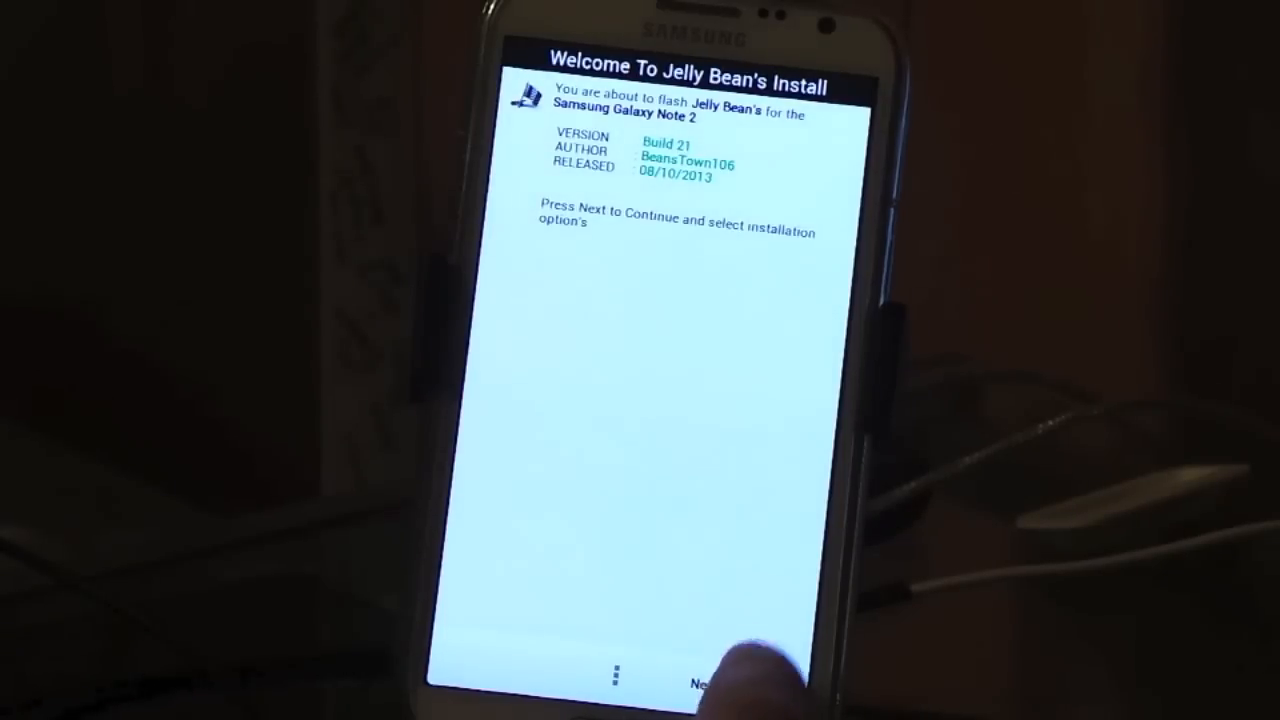
- Agree to the Terms and Conditions and move past the changelog
{"action": "left_click", "coordinate": [700, 683]}
{"action": "left_click", "coordinate": [462, 604]}
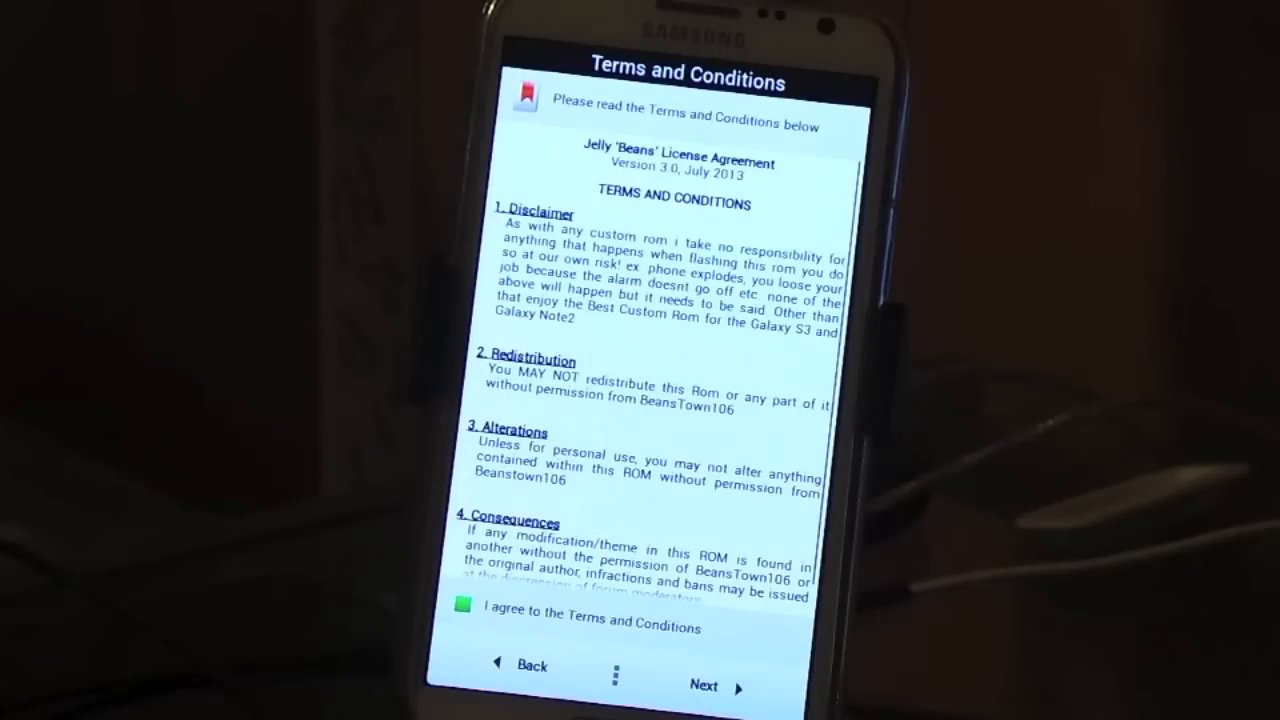
{"action": "left_click", "coordinate": [705, 685]}
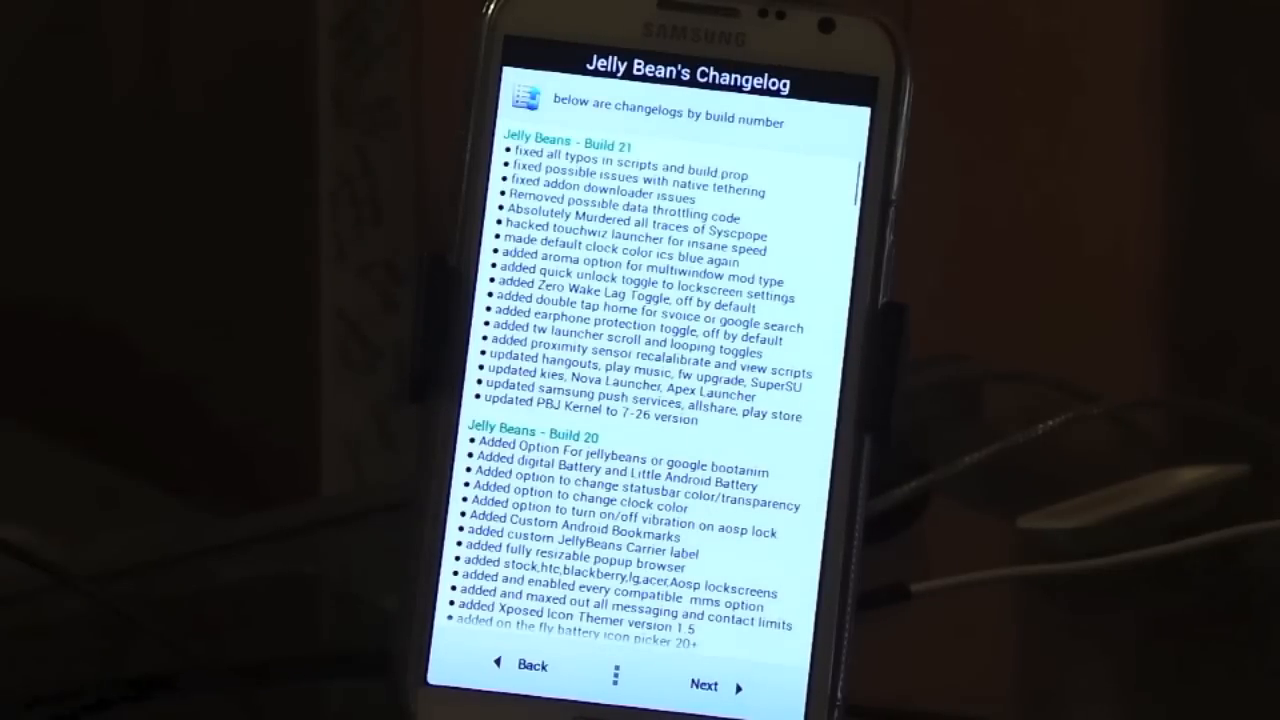
{"action": "left_click", "coordinate": [704, 685]}
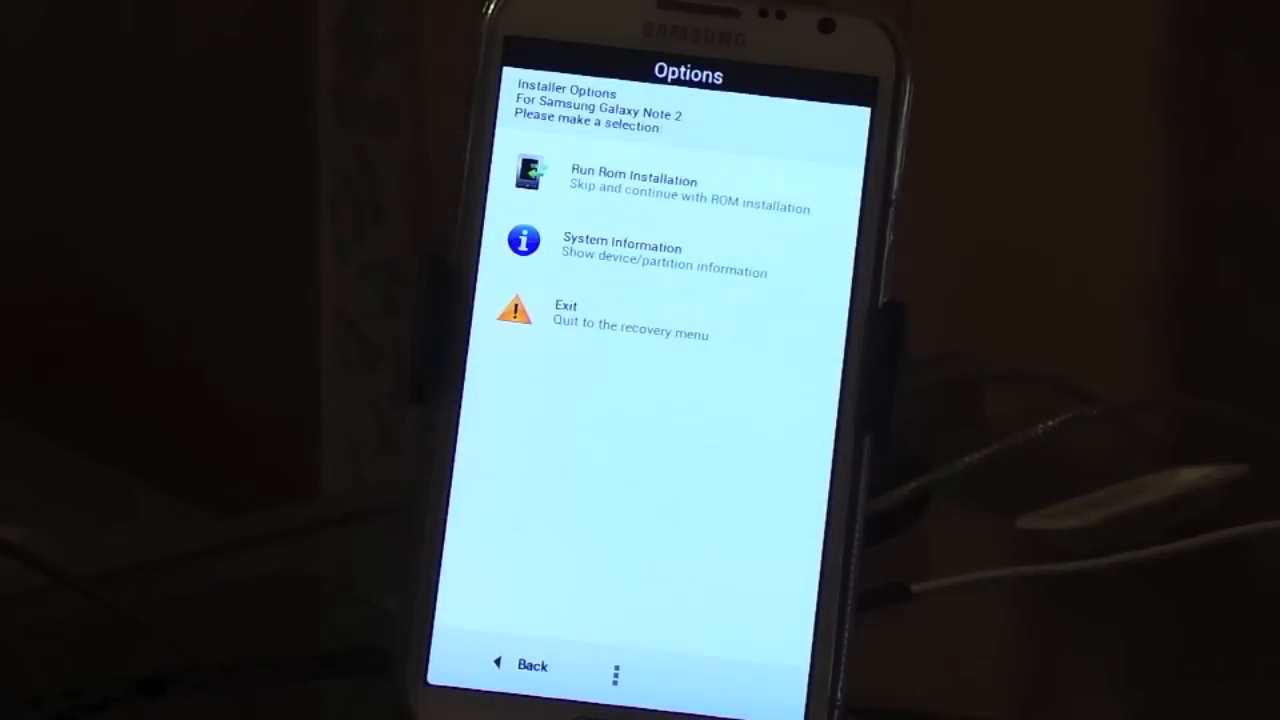
- Run the ROM installation with Wipe Data chosen and continue to Mod's options
{"action": "left_click", "coordinate": [634, 180]}
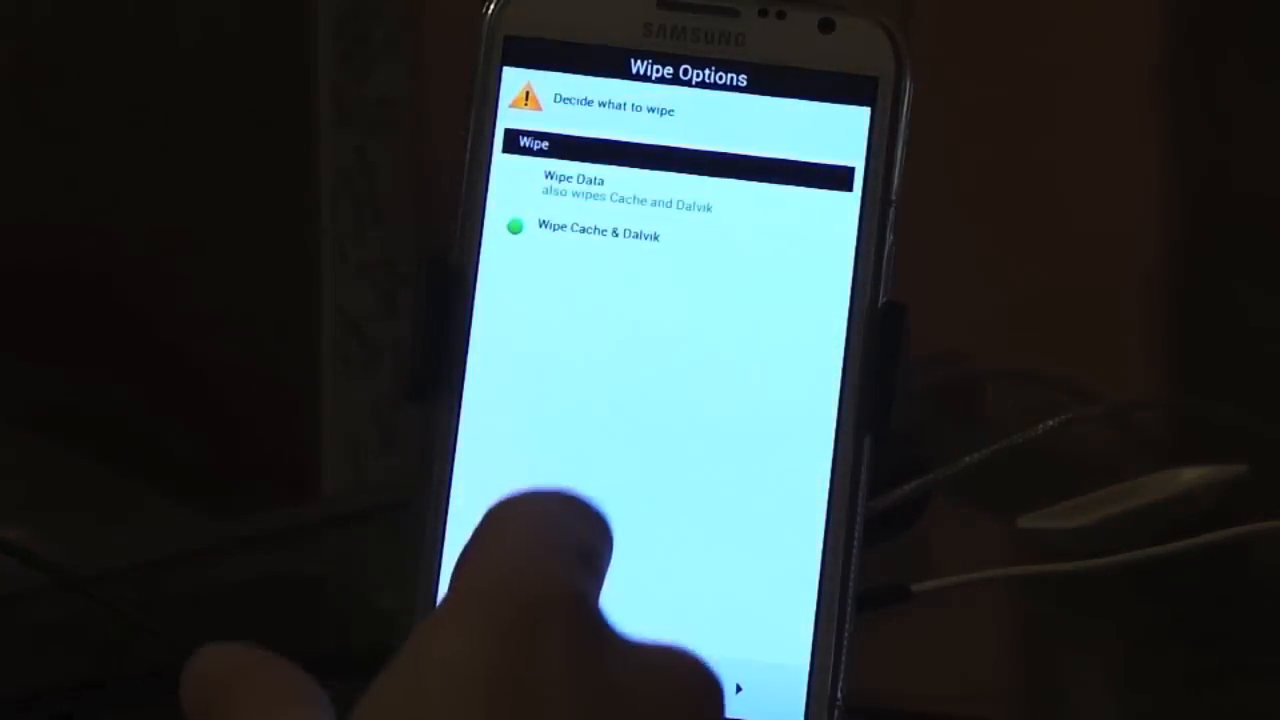
{"action": "left_click", "coordinate": [573, 182]}
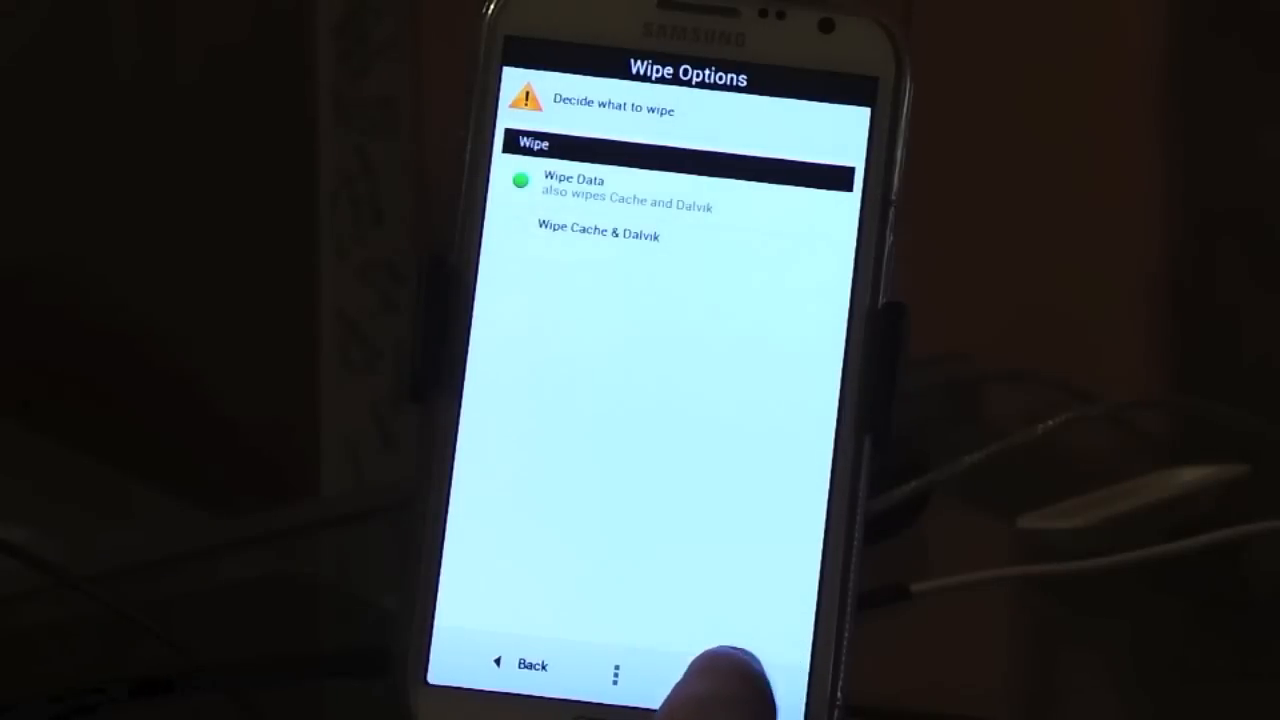
{"action": "left_click", "coordinate": [712, 680]}
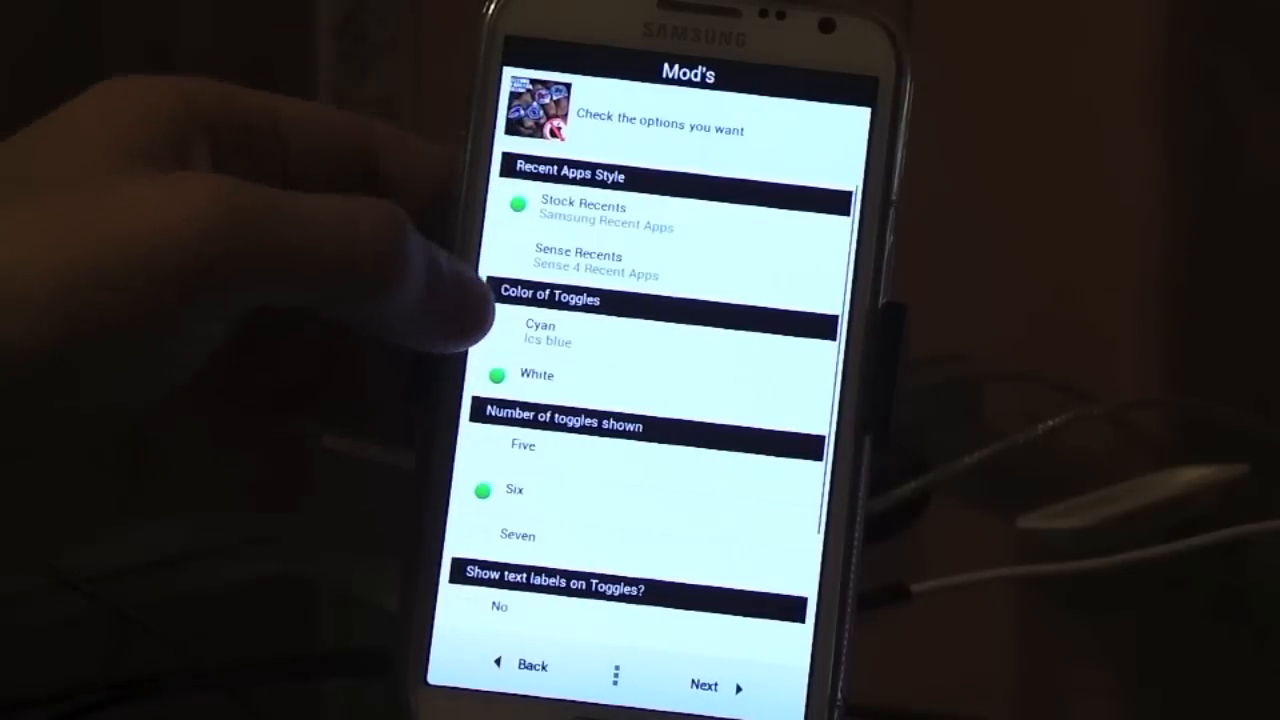
{"action": "scroll", "coordinate": [620, 380], "scroll_direction": "down", "scroll_amount": 2}
- Set toggles to Cyan, five shown, no text labels and Black background, then continue
{"action": "left_click", "coordinate": [545, 258]}
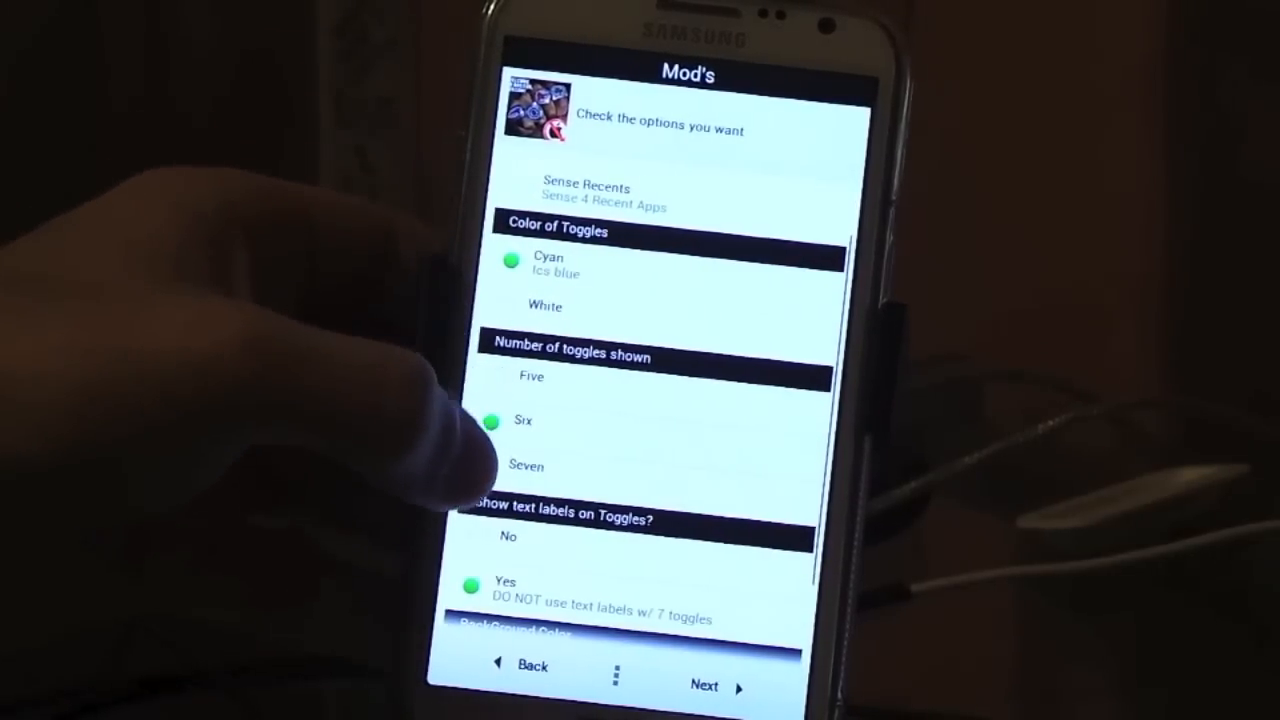
{"action": "left_click", "coordinate": [531, 376]}
{"action": "scroll", "coordinate": [640, 380], "scroll_direction": "down", "scroll_amount": 1}
{"action": "scroll", "coordinate": [640, 400], "scroll_direction": "down", "scroll_amount": 1}
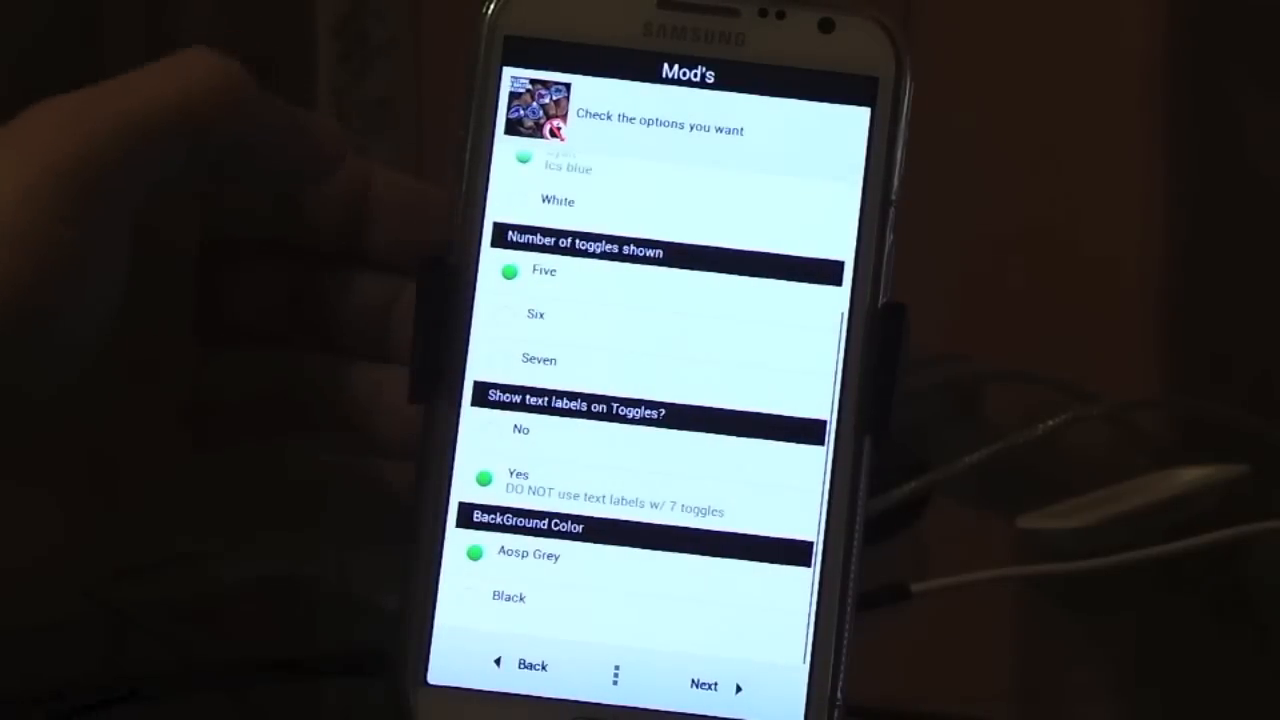
{"action": "left_click", "coordinate": [510, 430]}
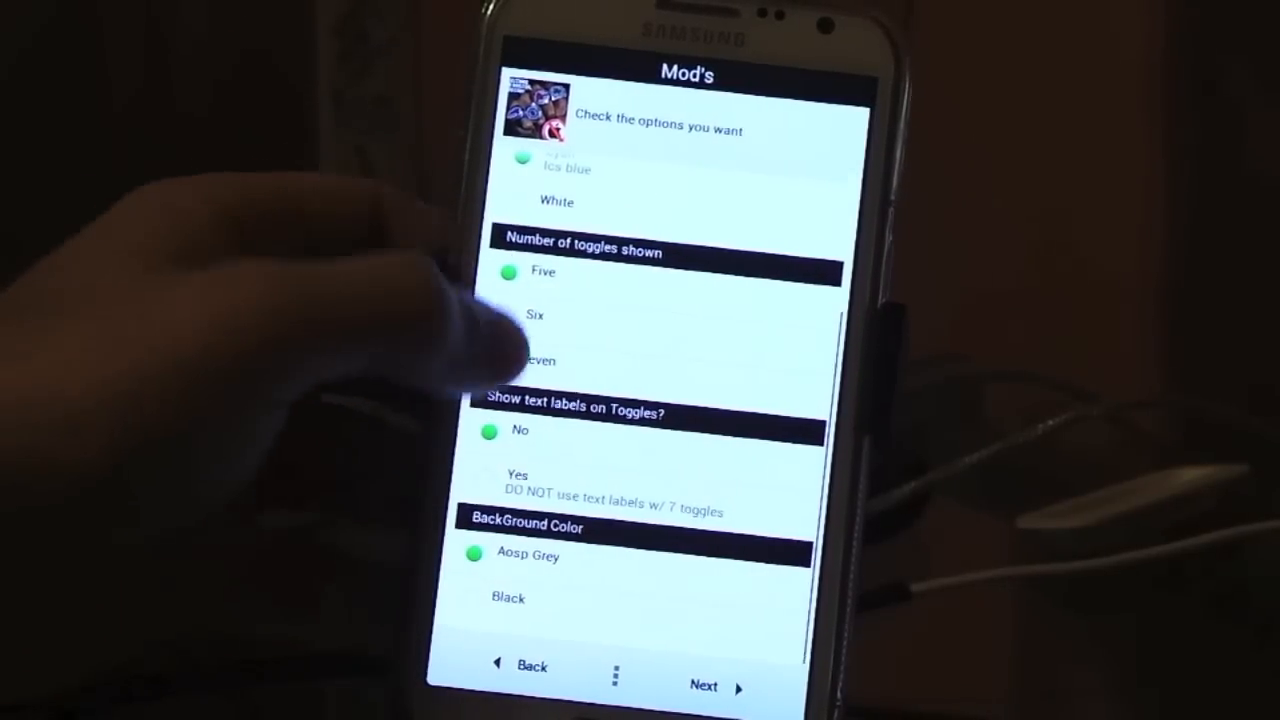
{"action": "scroll", "coordinate": [650, 400], "scroll_direction": "up", "scroll_amount": 3}
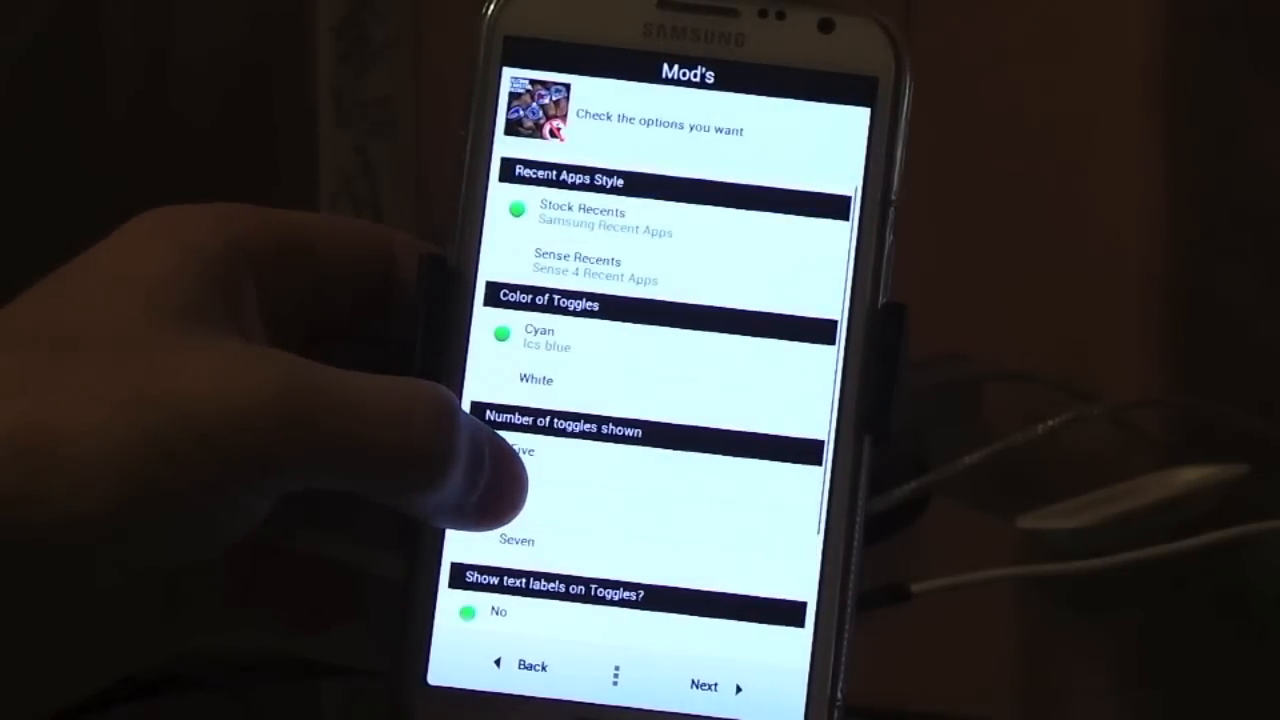
{"action": "scroll", "coordinate": [650, 450], "scroll_direction": "down", "scroll_amount": 3}
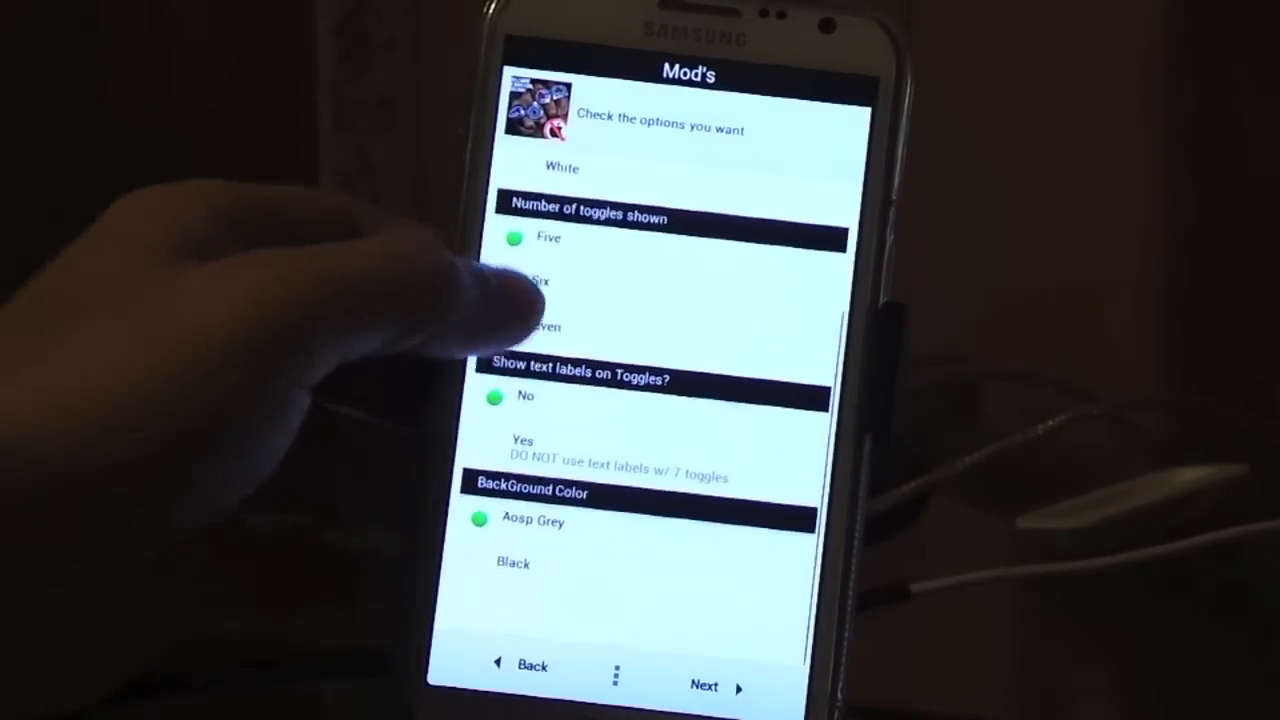
{"action": "left_click", "coordinate": [505, 596]}
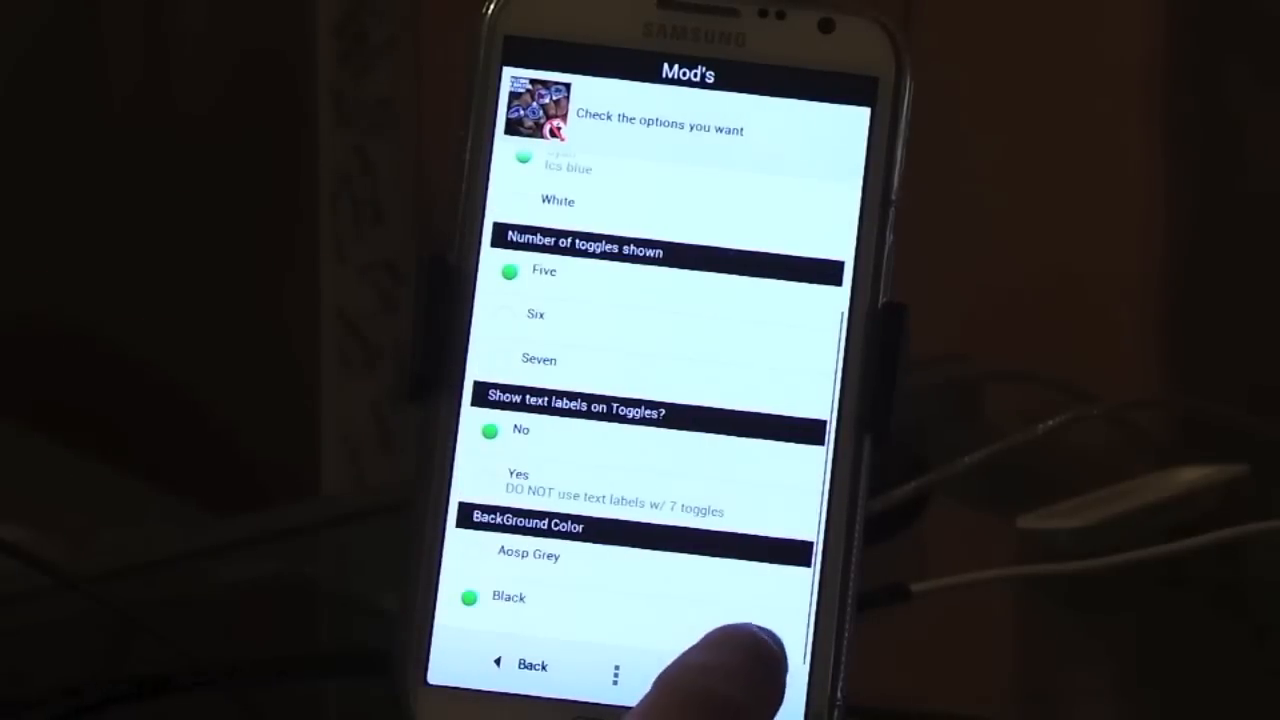
{"action": "left_click", "coordinate": [705, 682]}
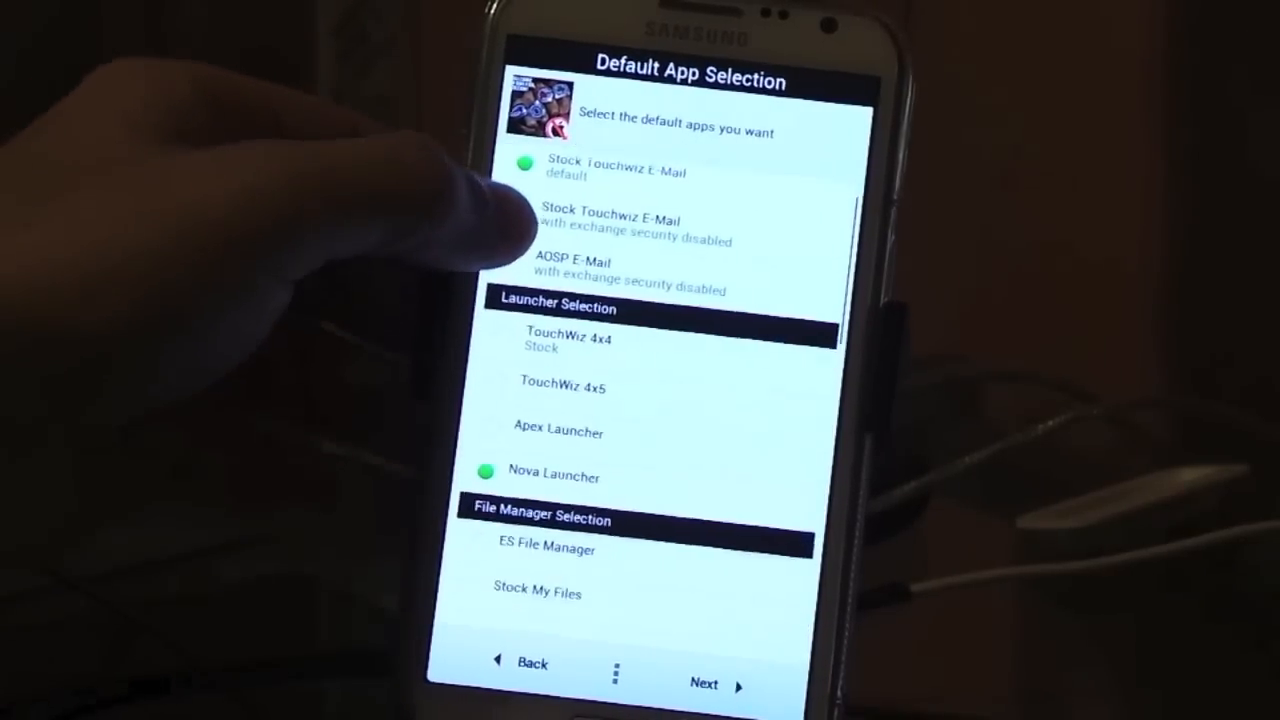
{"action": "scroll", "coordinate": [660, 400], "scroll_direction": "down", "scroll_amount": 2}
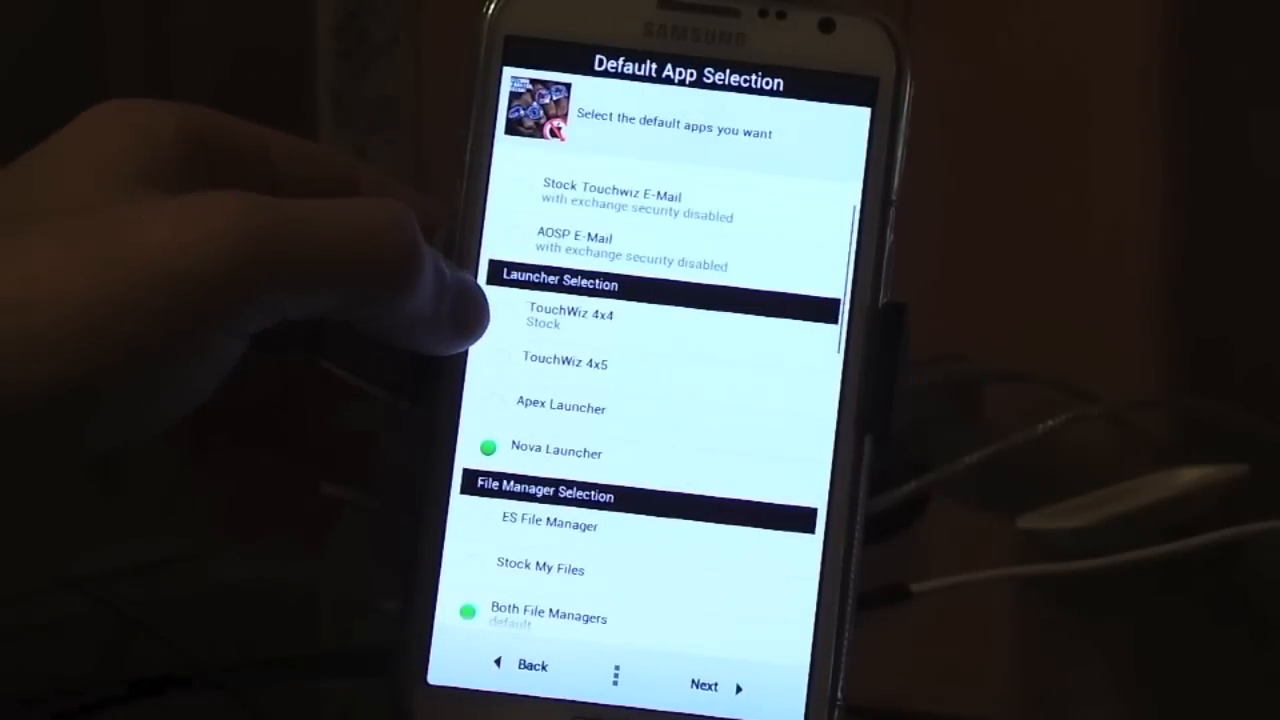
- Choose the TouchWiz 4x4 launcher, no file manager and only the Touchwiz Keyboard
{"action": "left_click", "coordinate": [500, 315]}
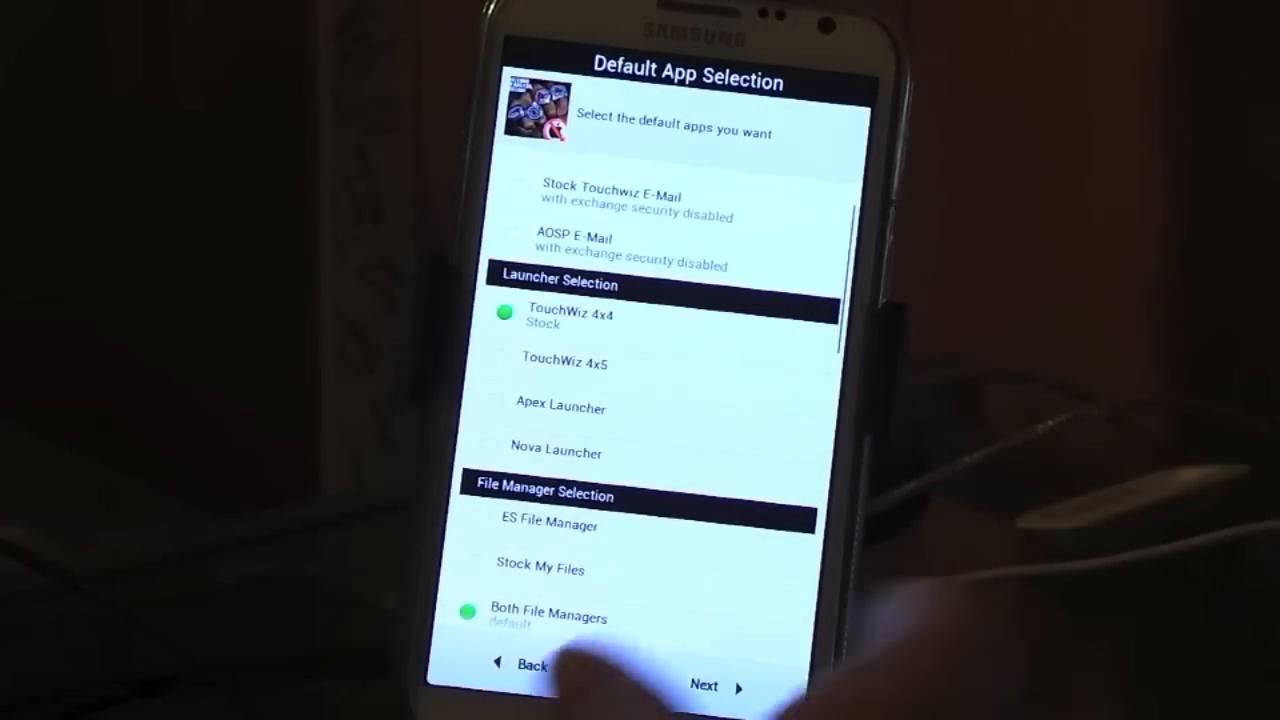
{"action": "scroll", "coordinate": [690, 560], "scroll_direction": "down", "scroll_amount": 3}
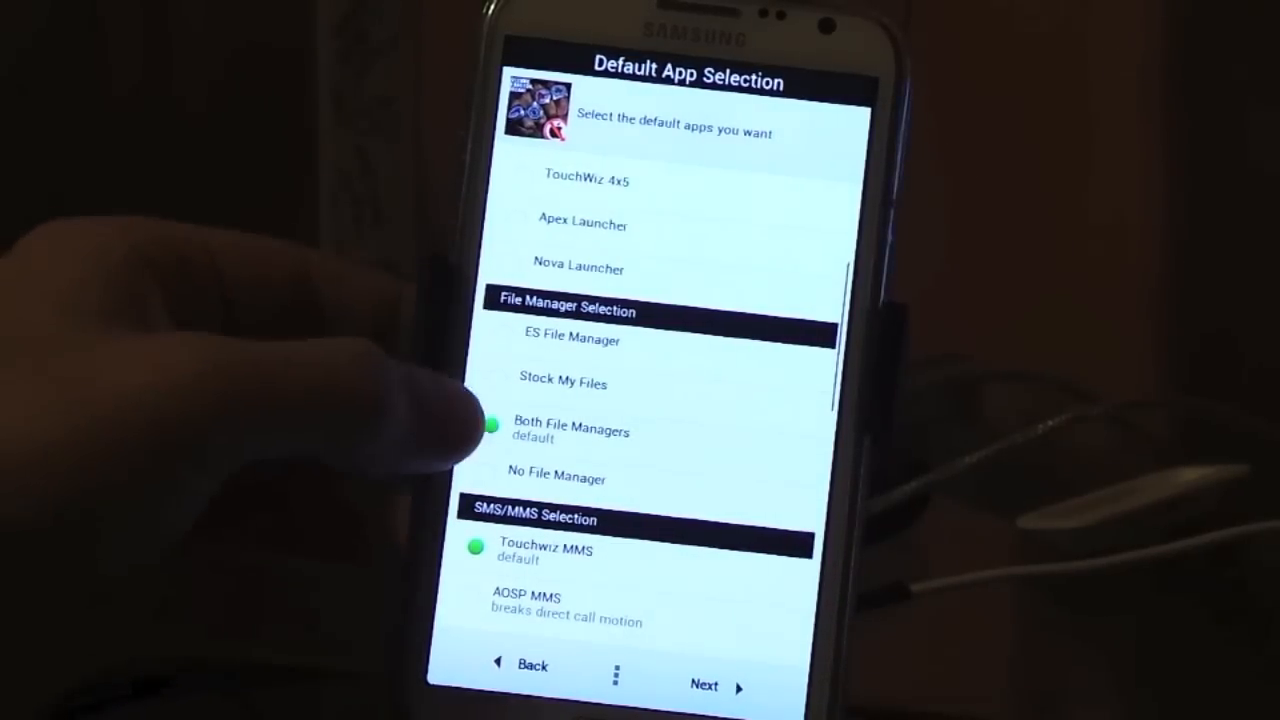
{"action": "left_click", "coordinate": [540, 476]}
{"action": "scroll", "coordinate": [490, 430], "scroll_direction": "down", "scroll_amount": 3}
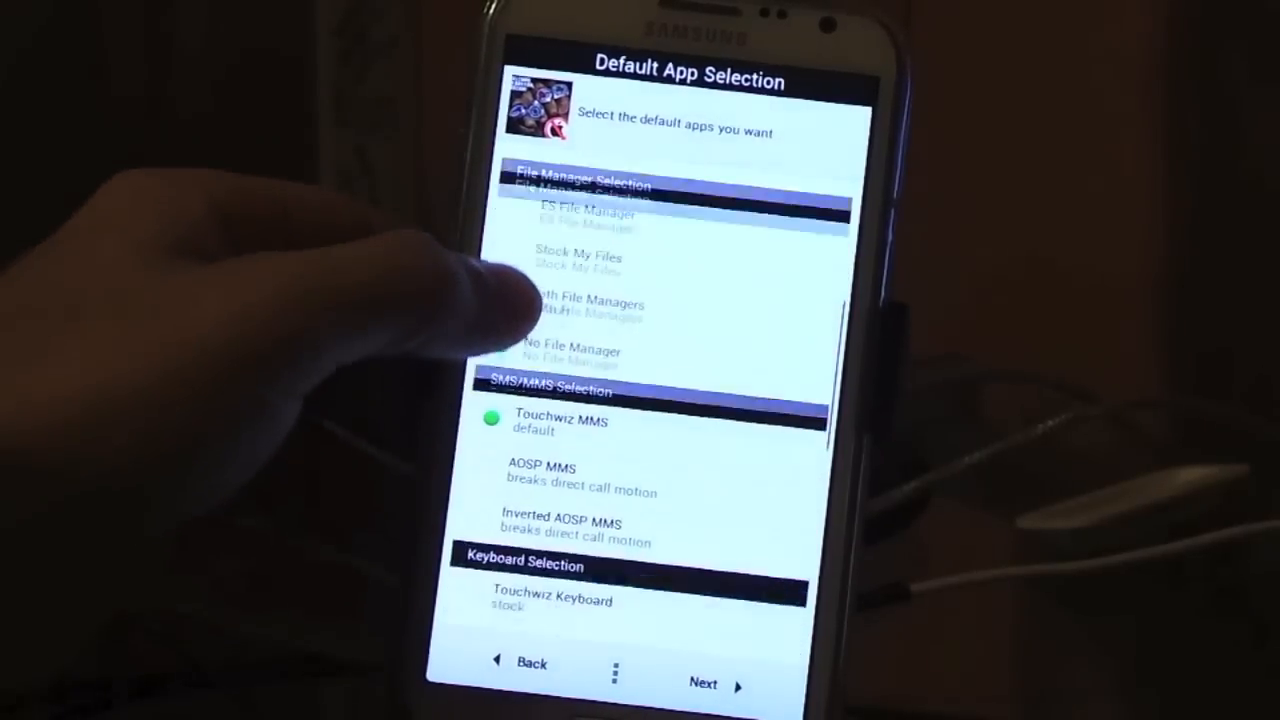
{"action": "scroll", "coordinate": [650, 450], "scroll_direction": "down", "scroll_amount": 2}
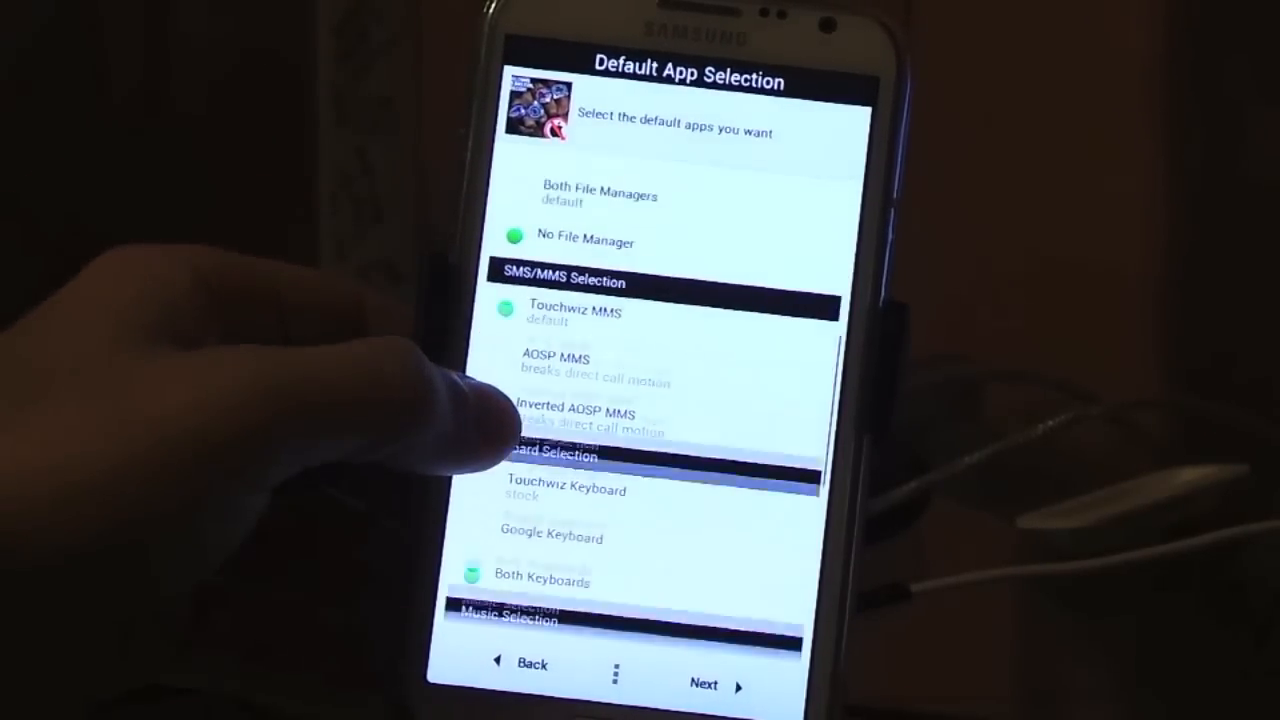
{"action": "scroll", "coordinate": [485, 450], "scroll_direction": "down", "scroll_amount": 2}
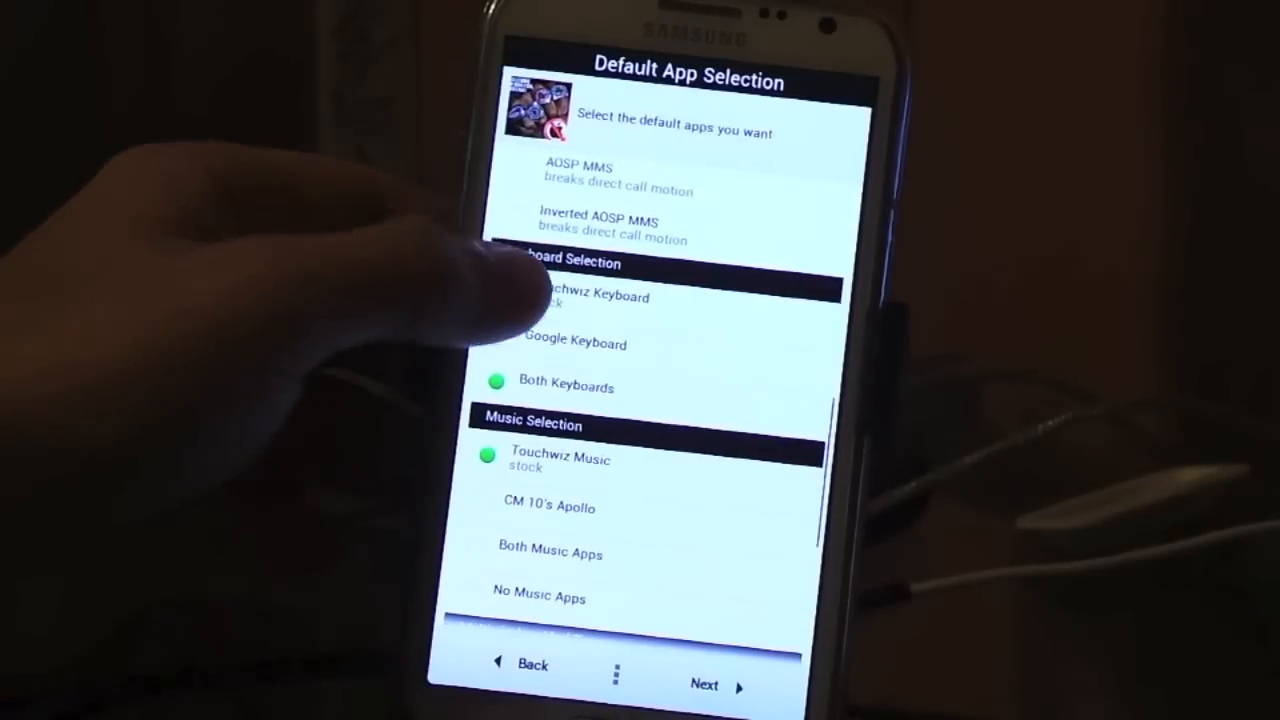
{"action": "left_click", "coordinate": [515, 293]}
{"action": "scroll", "coordinate": [510, 400], "scroll_direction": "down", "scroll_amount": 2}
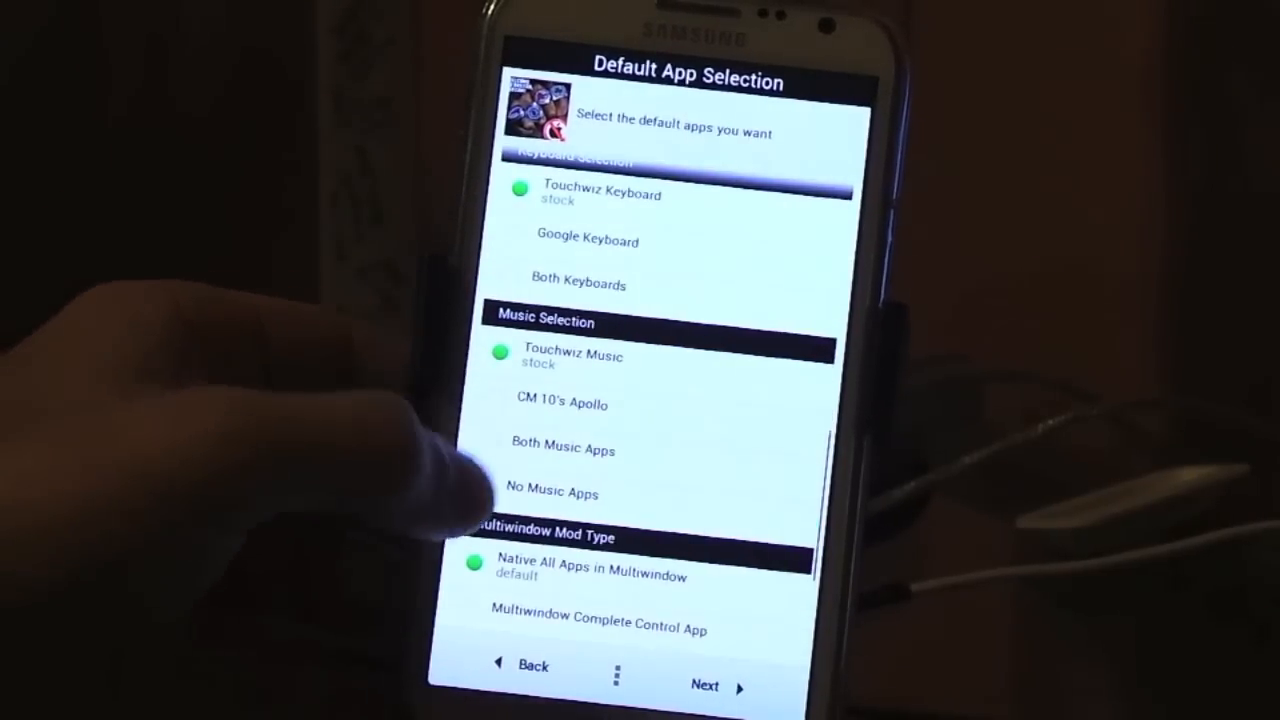
{"action": "scroll", "coordinate": [445, 480], "scroll_direction": "down", "scroll_amount": 3}
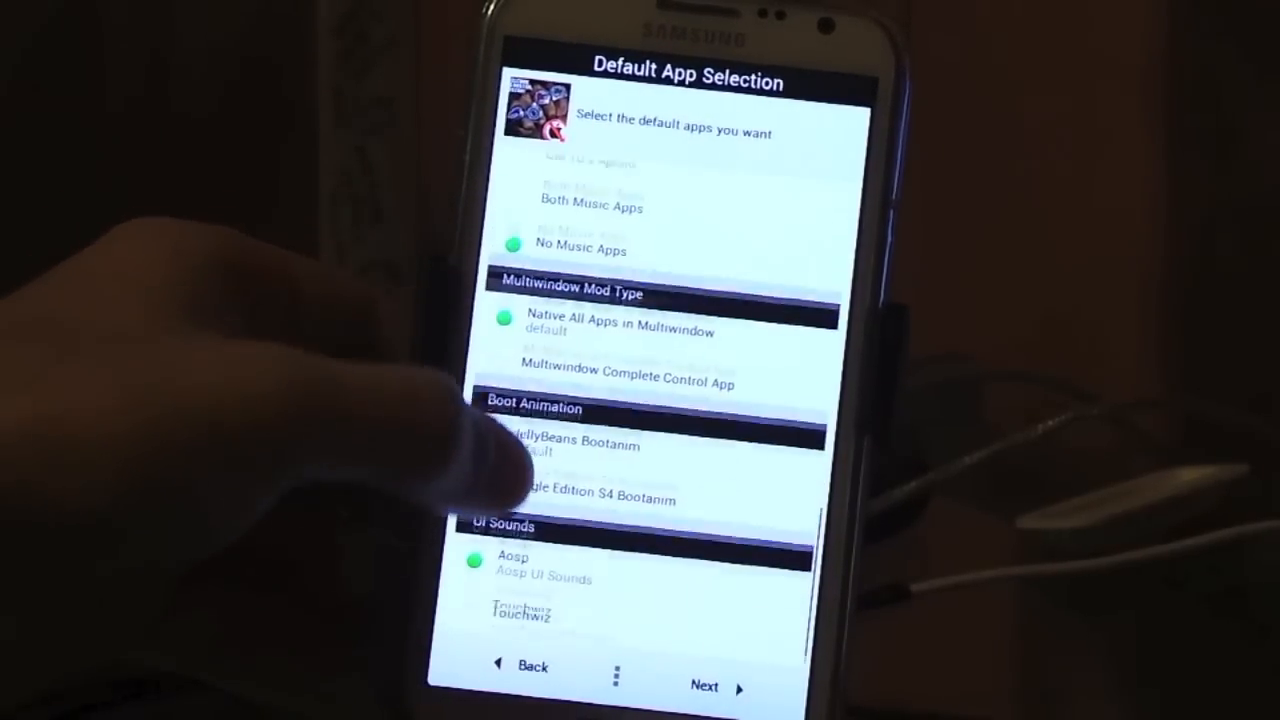
{"action": "scroll", "coordinate": [500, 450], "scroll_direction": "up", "scroll_amount": 2}
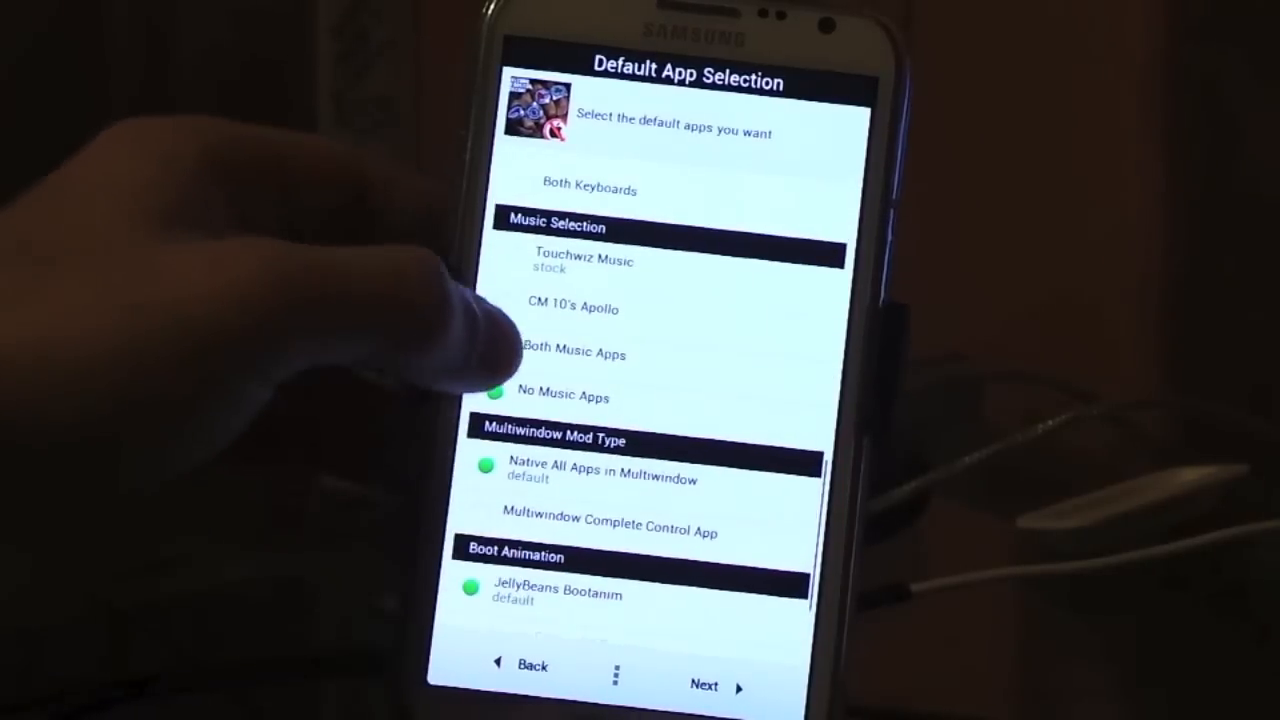
{"action": "scroll", "coordinate": [520, 300], "scroll_direction": "down", "scroll_amount": 1}
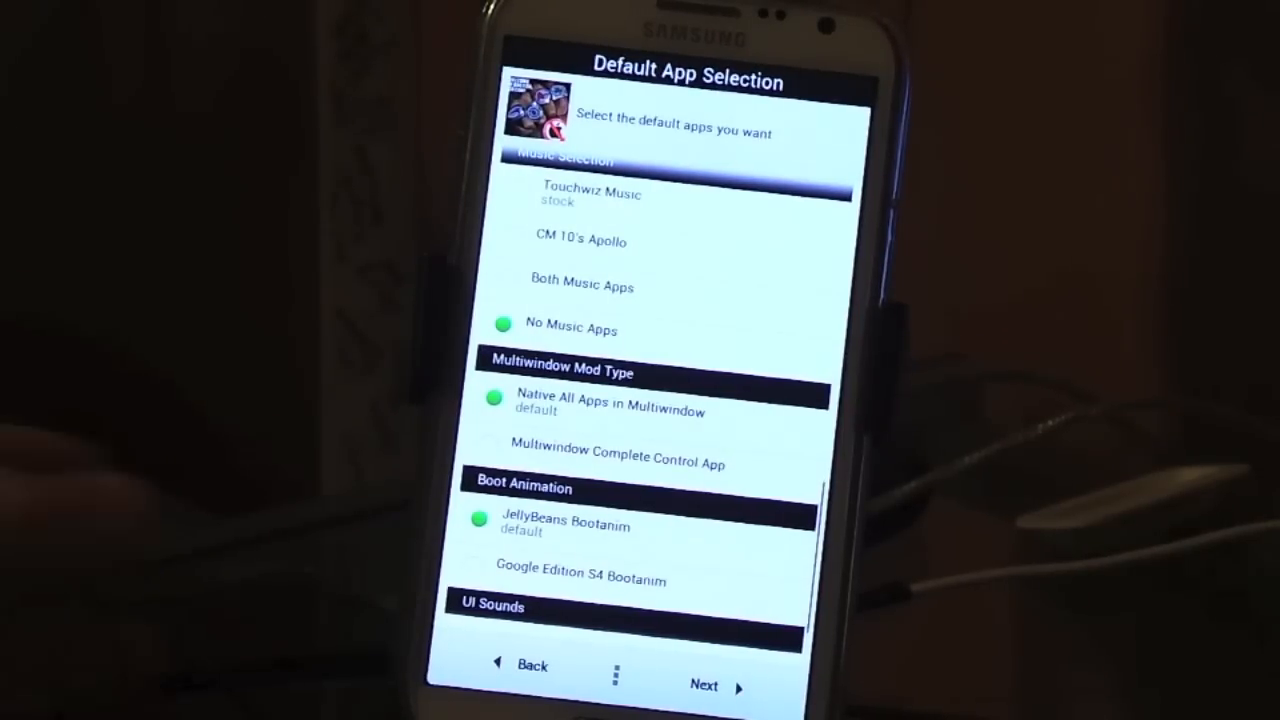
{"action": "scroll", "coordinate": [640, 420], "scroll_direction": "down", "scroll_amount": 1}
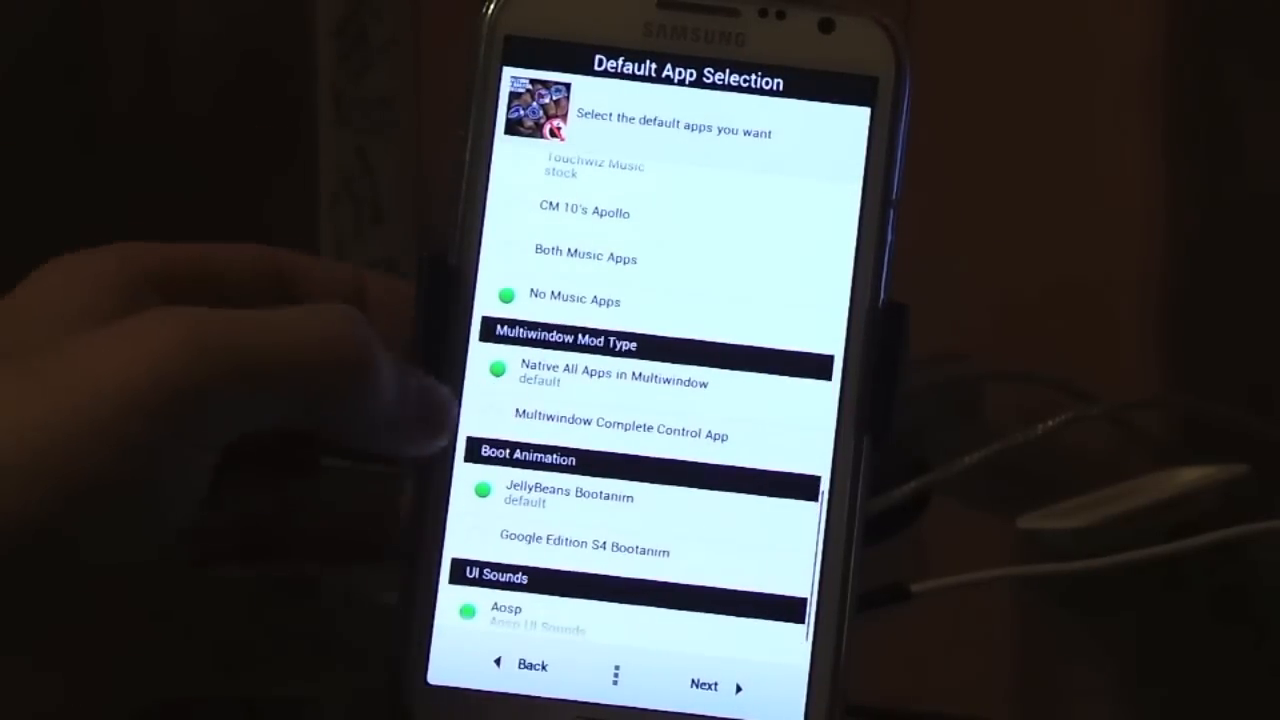
{"action": "scroll", "coordinate": [620, 425], "scroll_direction": "down", "scroll_amount": 2}
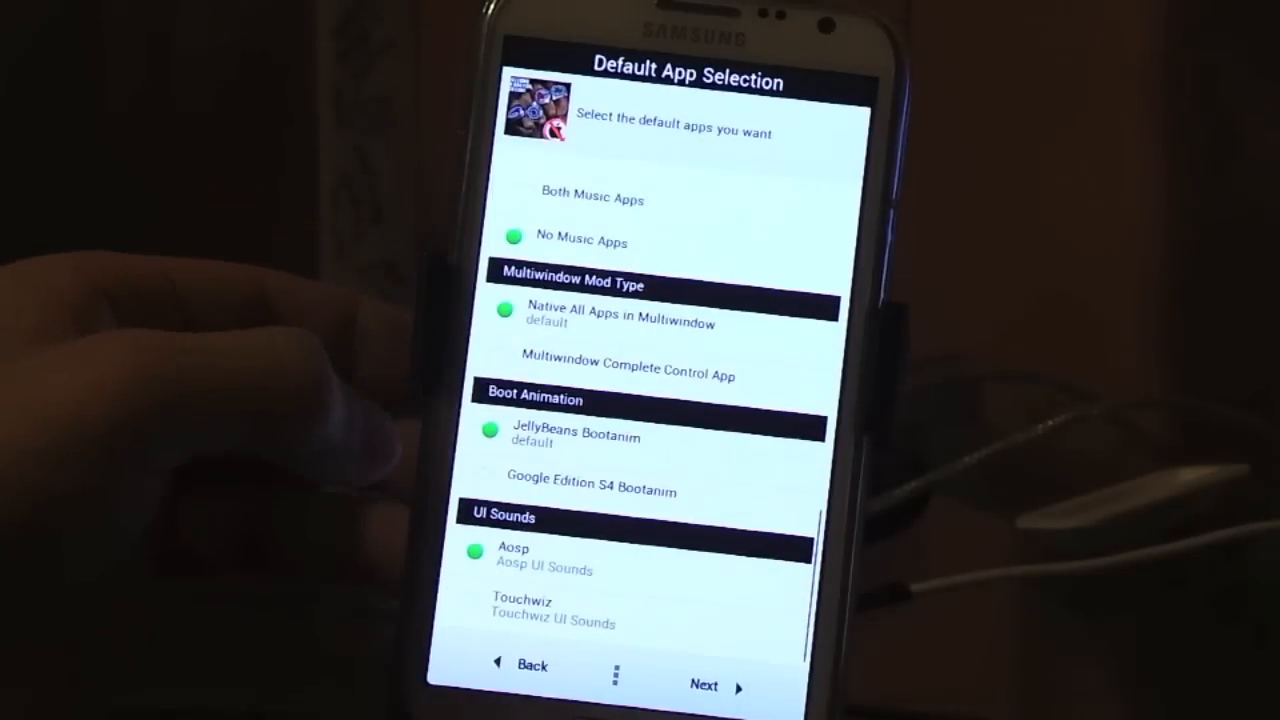
{"action": "scroll", "coordinate": [495, 500], "scroll_direction": "down", "scroll_amount": 1}
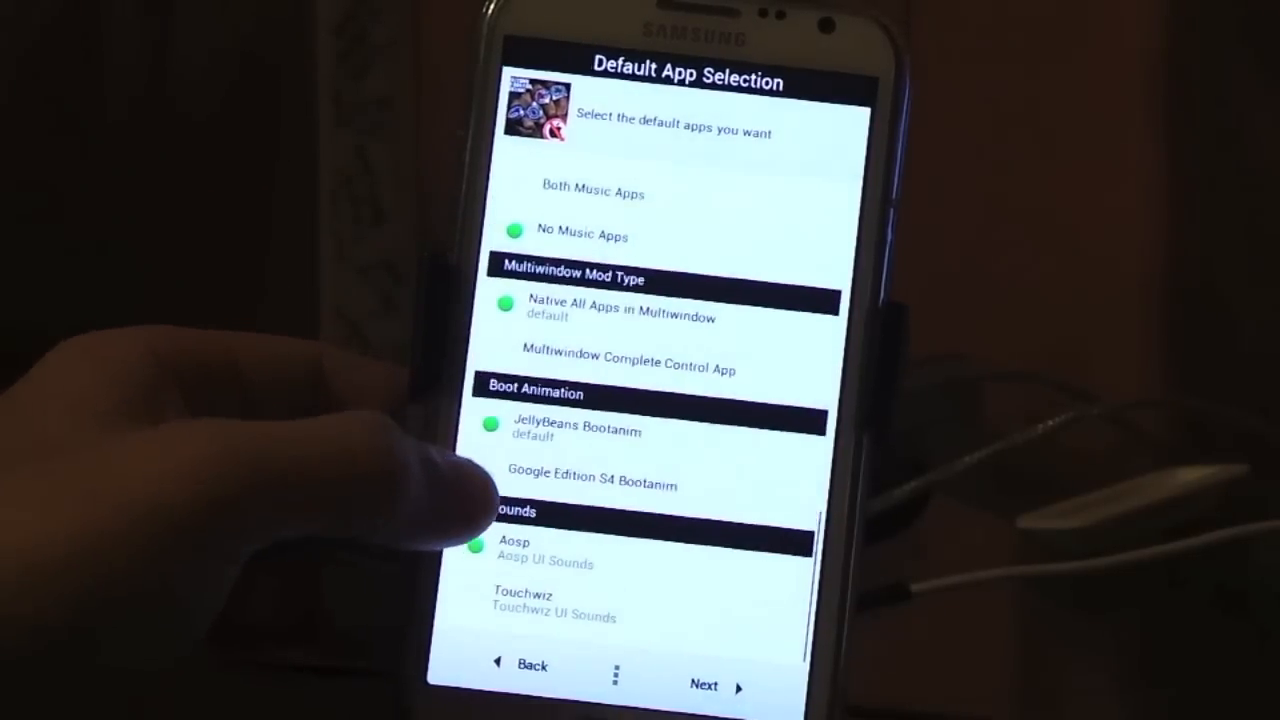
- Choose the Google Edition S4 boot animation and Touchwiz UI sounds, then continue
{"action": "left_click", "coordinate": [500, 478]}
{"action": "scroll", "coordinate": [525, 320], "scroll_direction": "down", "scroll_amount": 1}
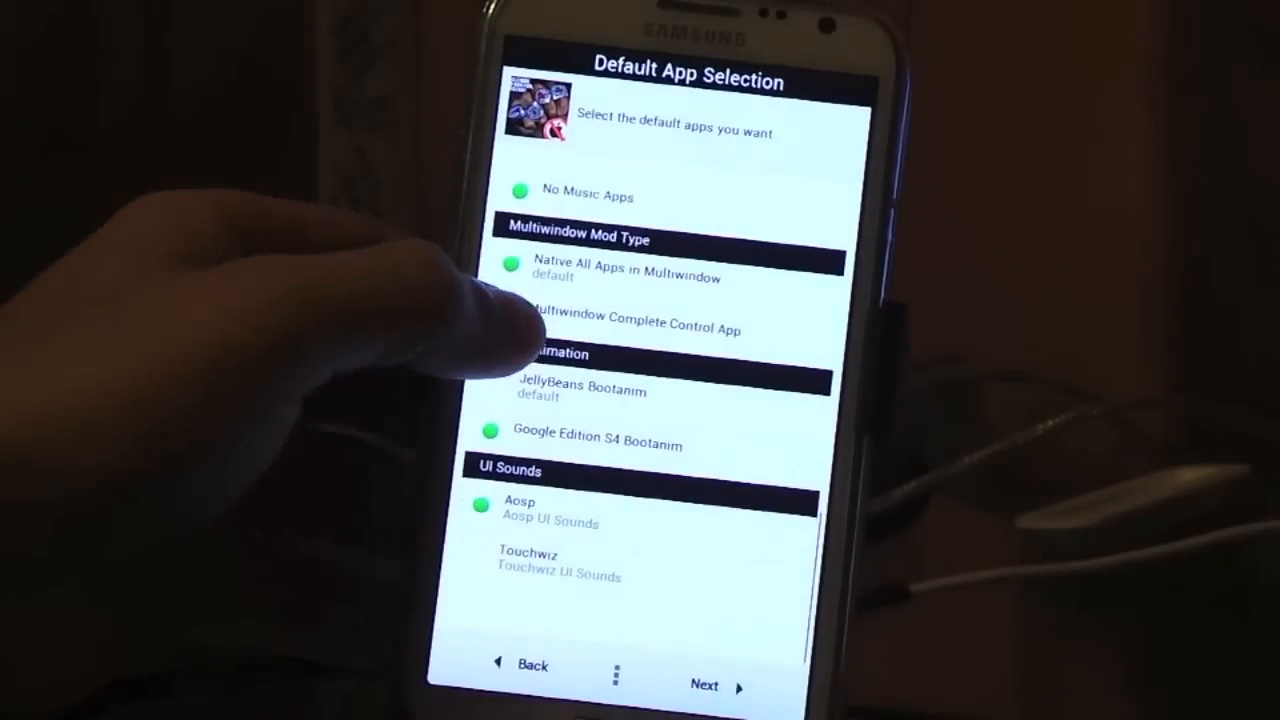
{"action": "scroll", "coordinate": [525, 315], "scroll_direction": "up", "scroll_amount": 1}
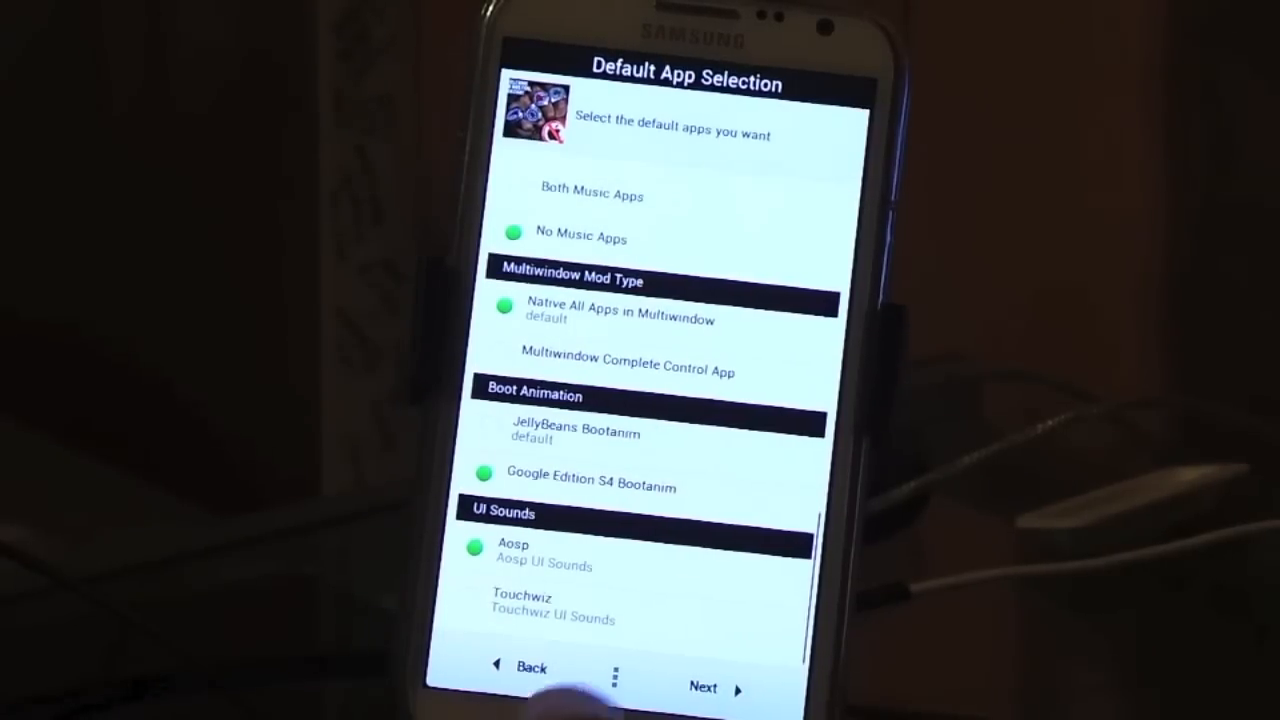
{"action": "left_click", "coordinate": [475, 600]}
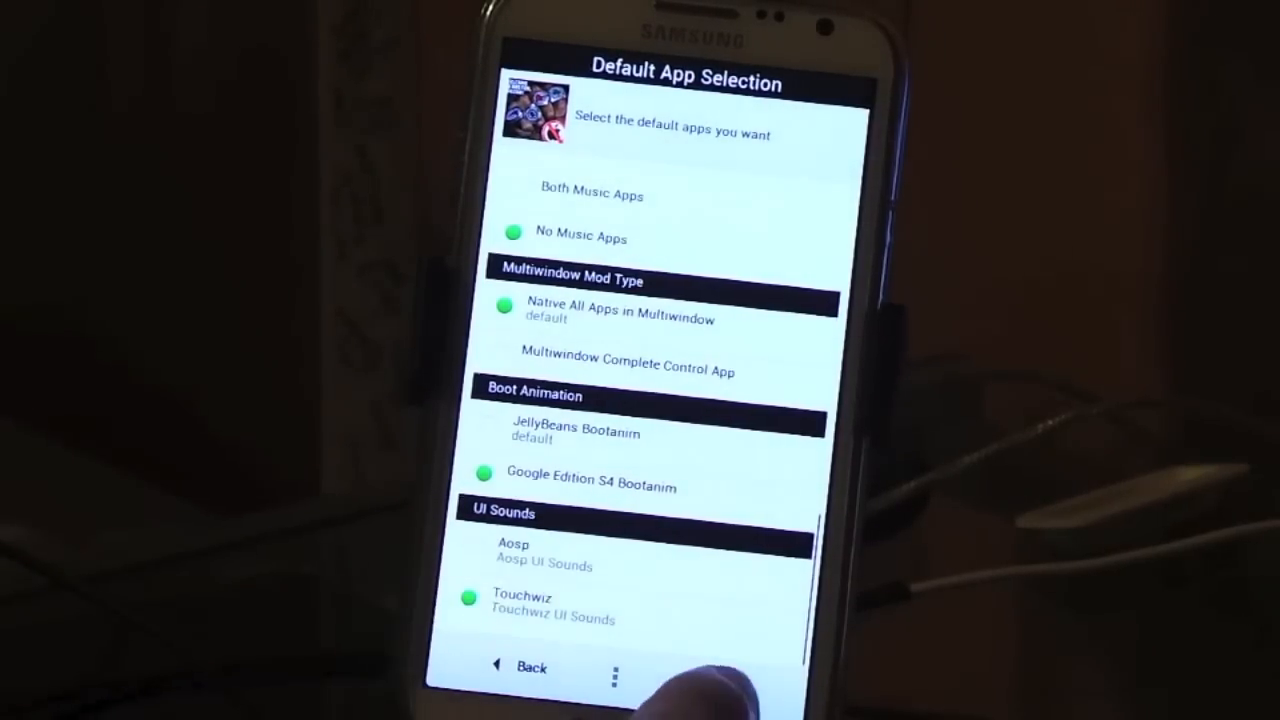
{"action": "left_click", "coordinate": [705, 687]}
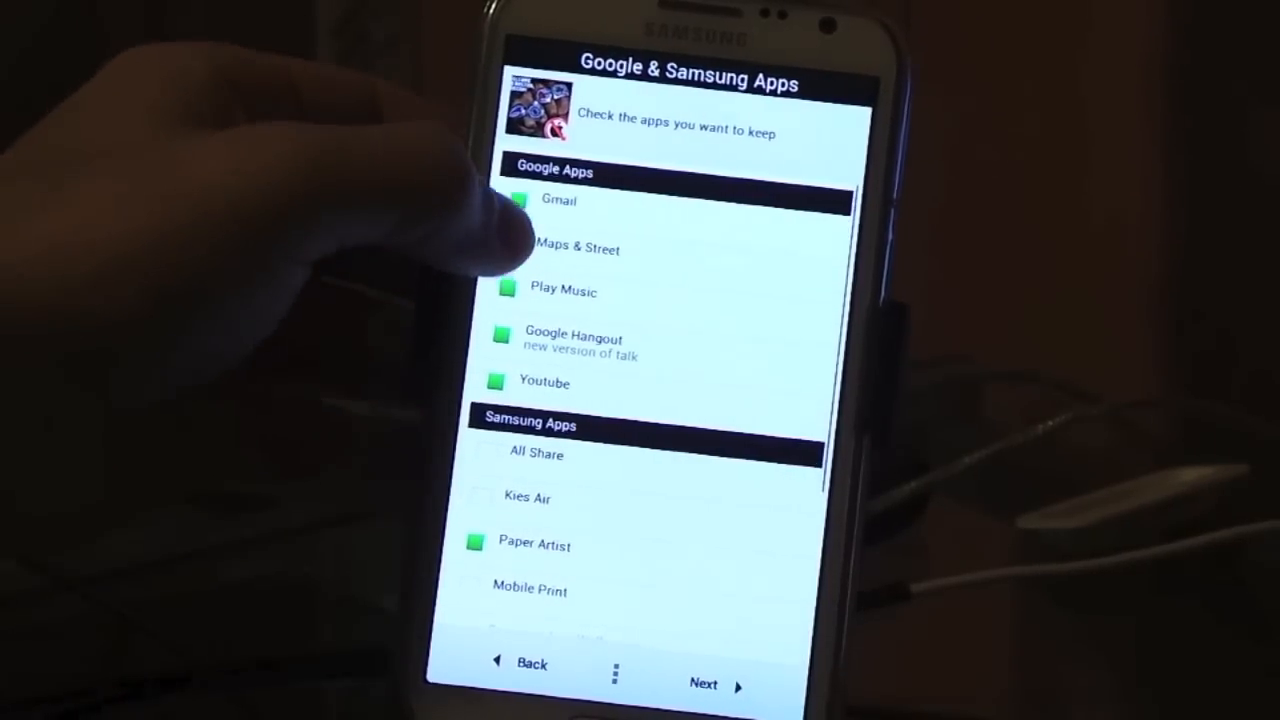
{"action": "scroll", "coordinate": [505, 180], "scroll_direction": "down", "scroll_amount": 2}
- Exclude Google Hangout, keep All Share and Samsung Setup wizard, then continue
{"action": "left_click", "coordinate": [509, 265]}
{"action": "scroll", "coordinate": [530, 300], "scroll_direction": "up", "scroll_amount": 2}
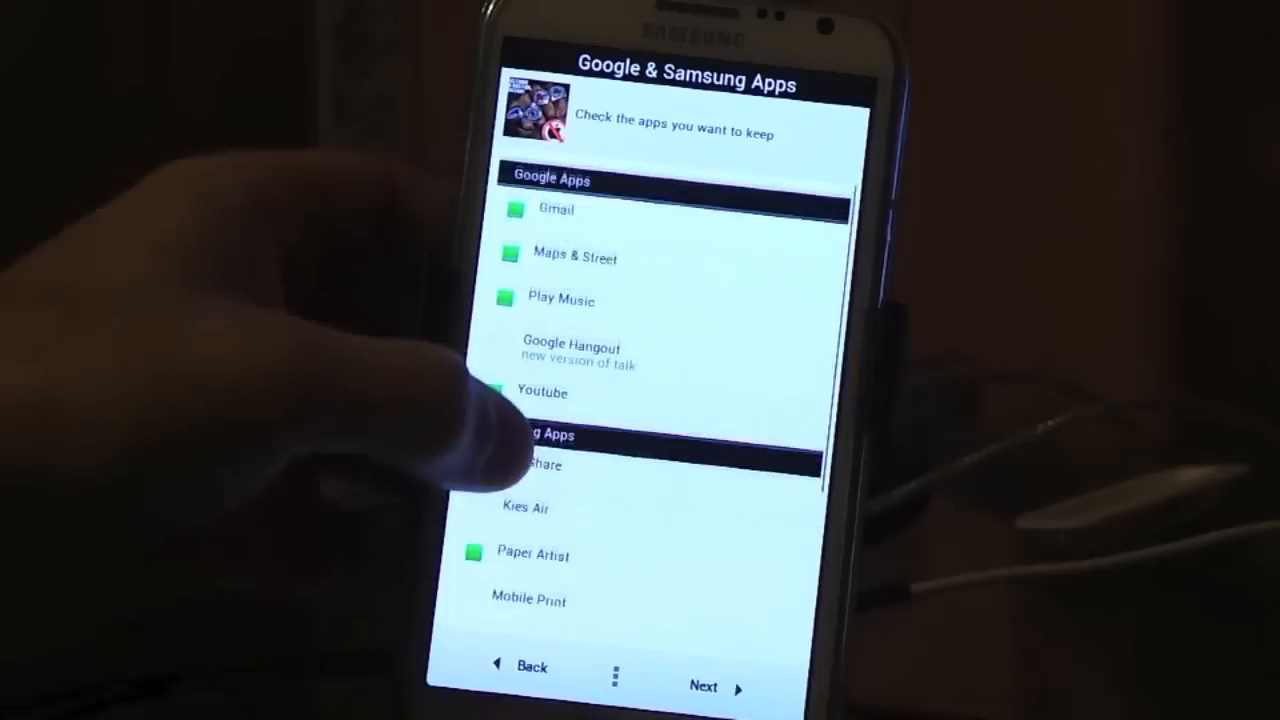
{"action": "scroll", "coordinate": [500, 300], "scroll_direction": "down", "scroll_amount": 3}
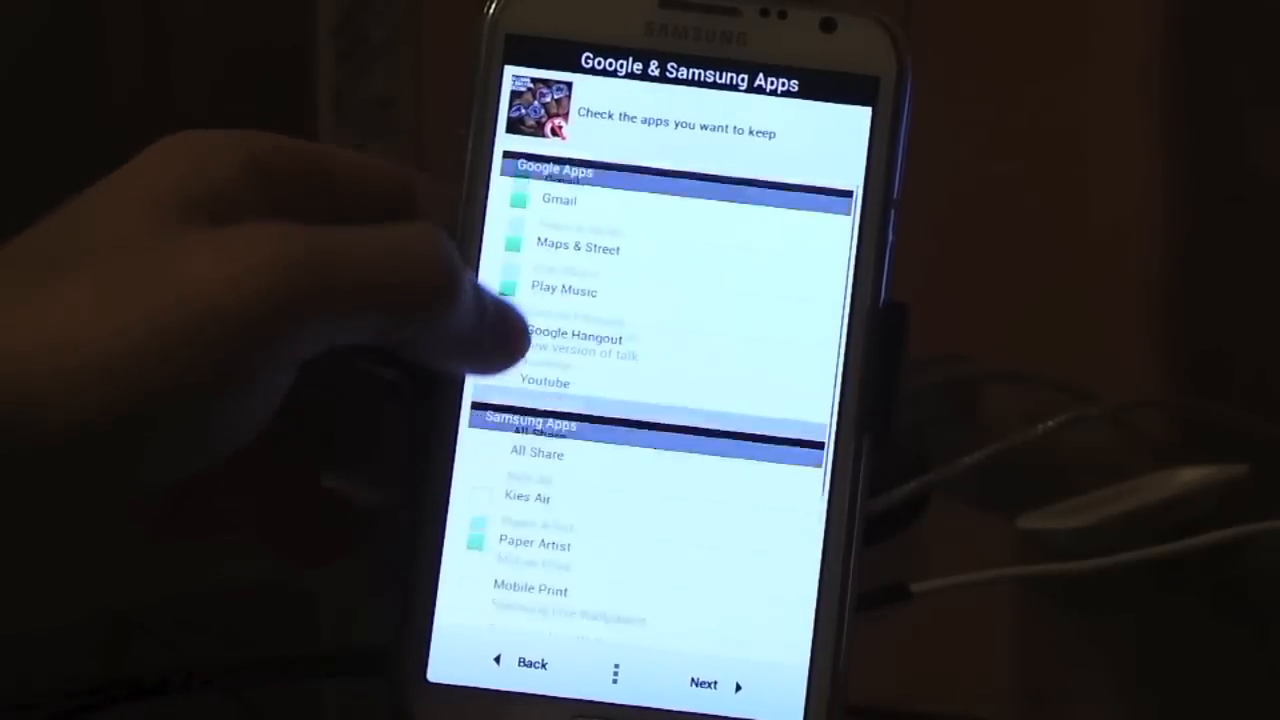
{"action": "scroll", "coordinate": [540, 300], "scroll_direction": "down", "scroll_amount": 1}
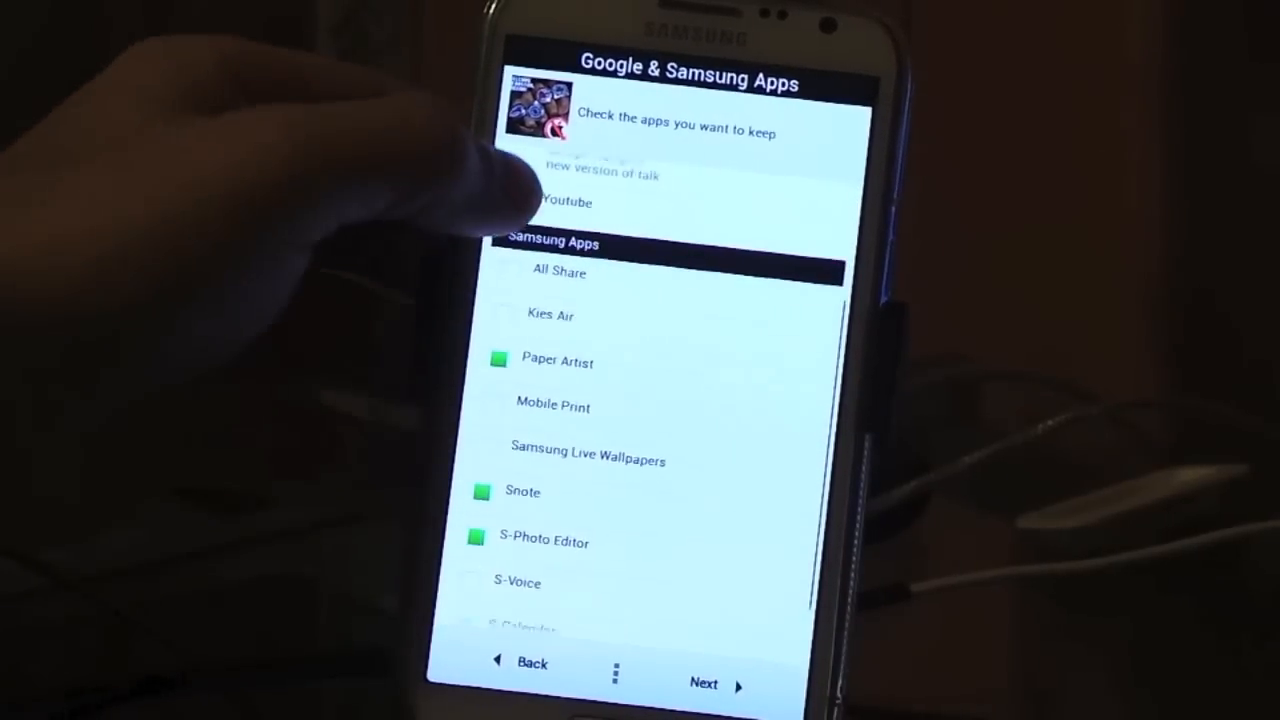
{"action": "left_click", "coordinate": [515, 255]}
{"action": "scroll", "coordinate": [460, 320], "scroll_direction": "down", "scroll_amount": 1}
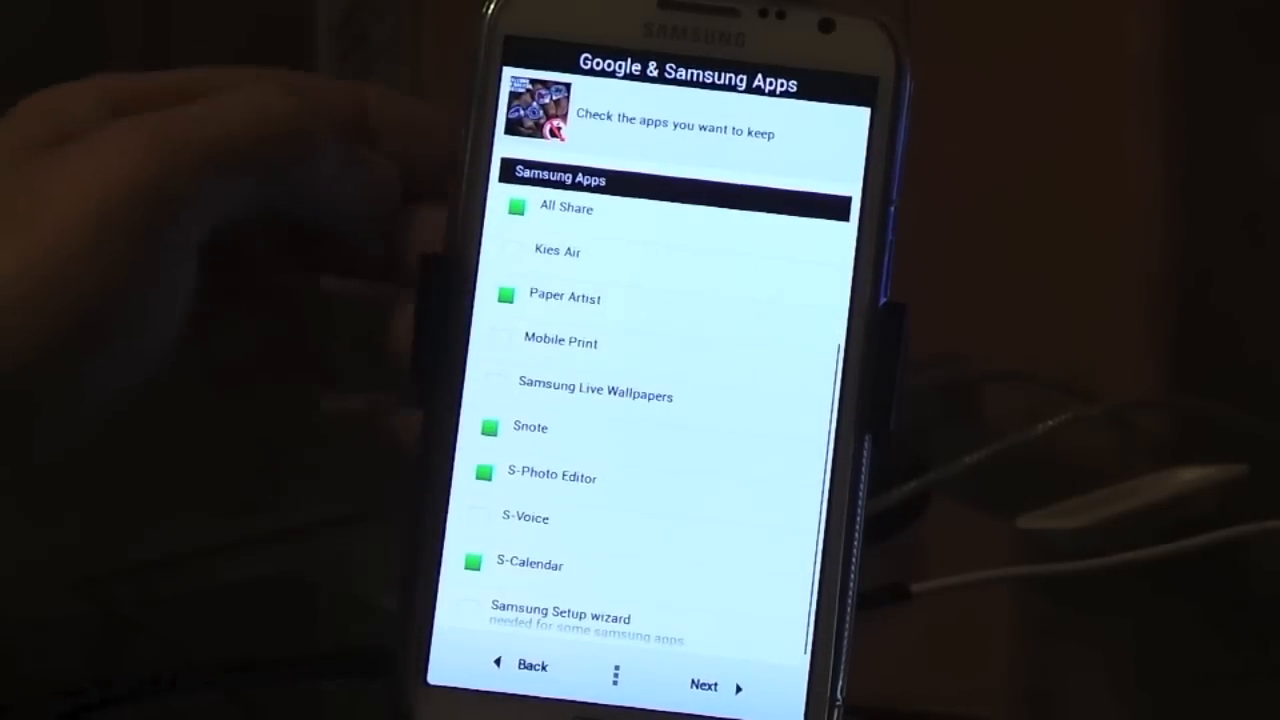
{"action": "scroll", "coordinate": [470, 420], "scroll_direction": "down", "scroll_amount": 1}
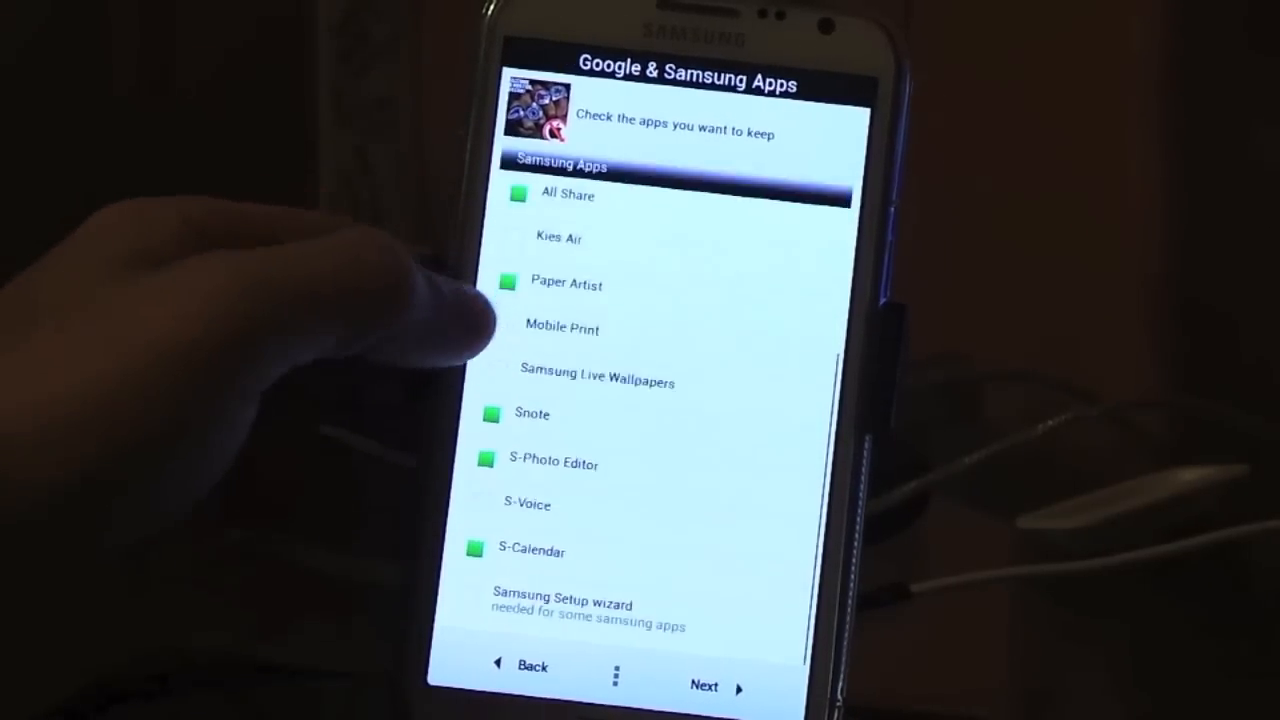
{"action": "left_click", "coordinate": [470, 598]}
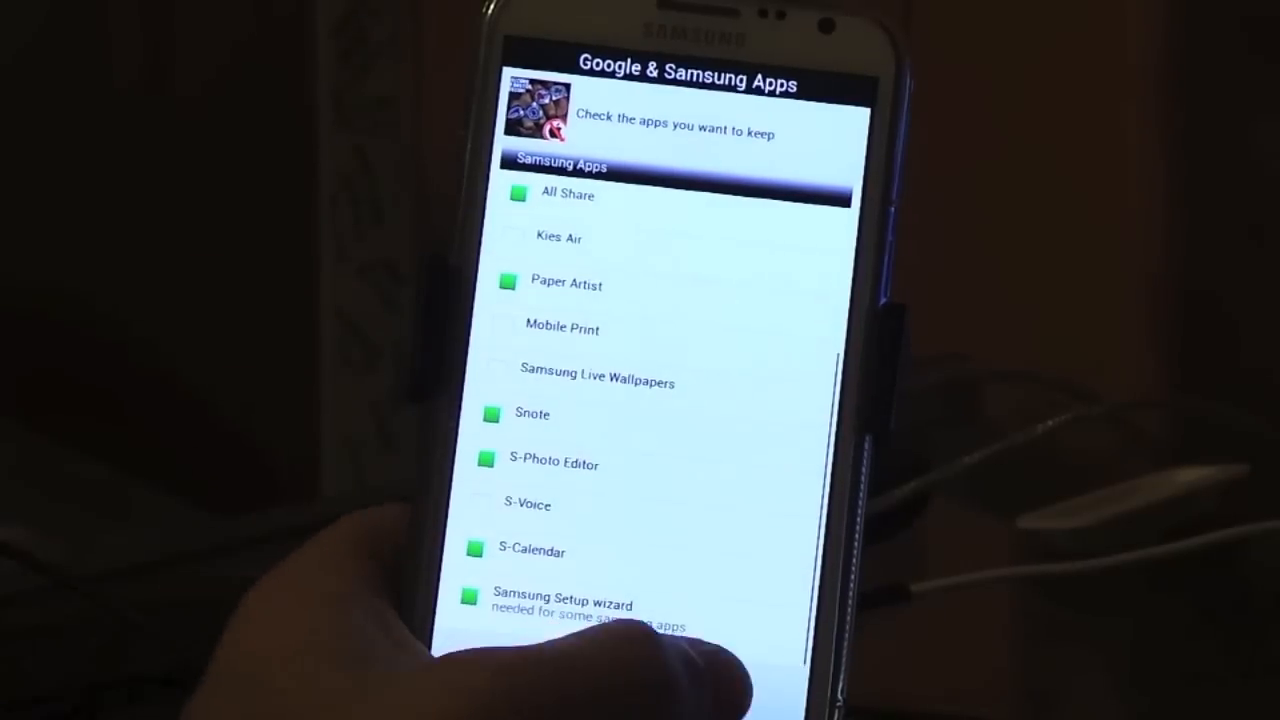
{"action": "left_click", "coordinate": [705, 685]}
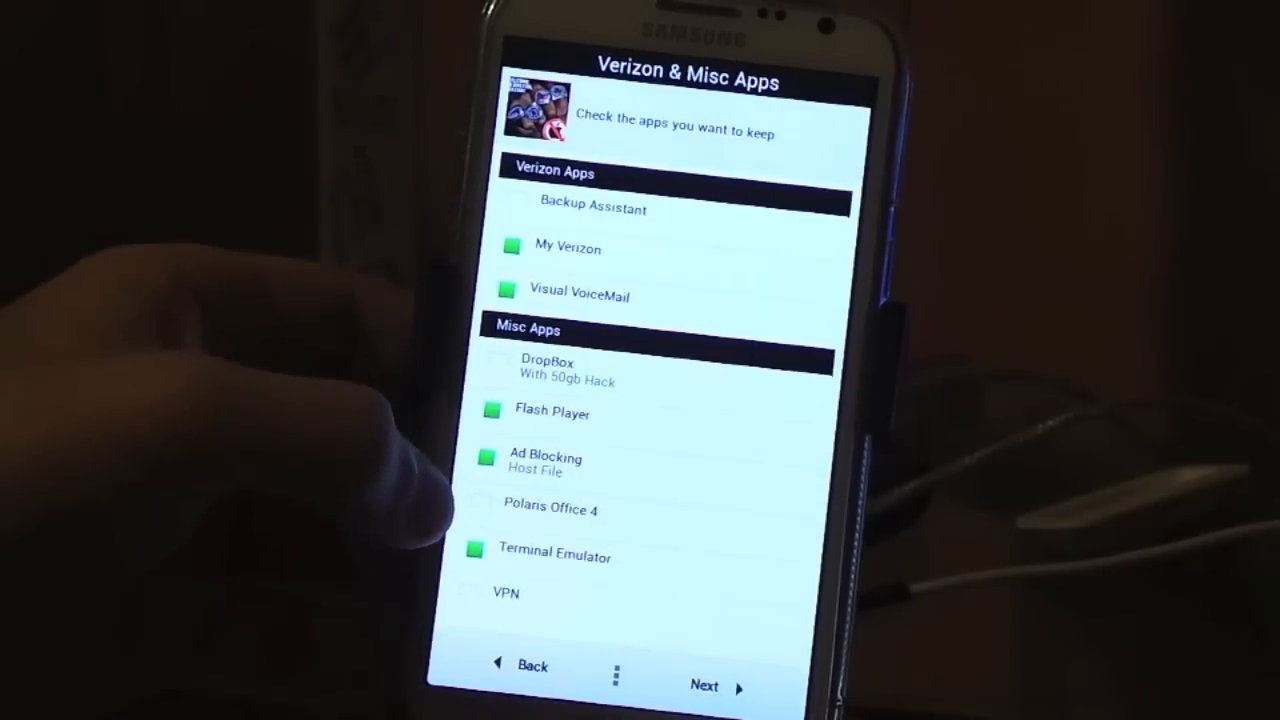
- Exclude Ad Blocking, Flash Player and Terminal Emulator from the install
{"action": "left_click", "coordinate": [486, 457]}
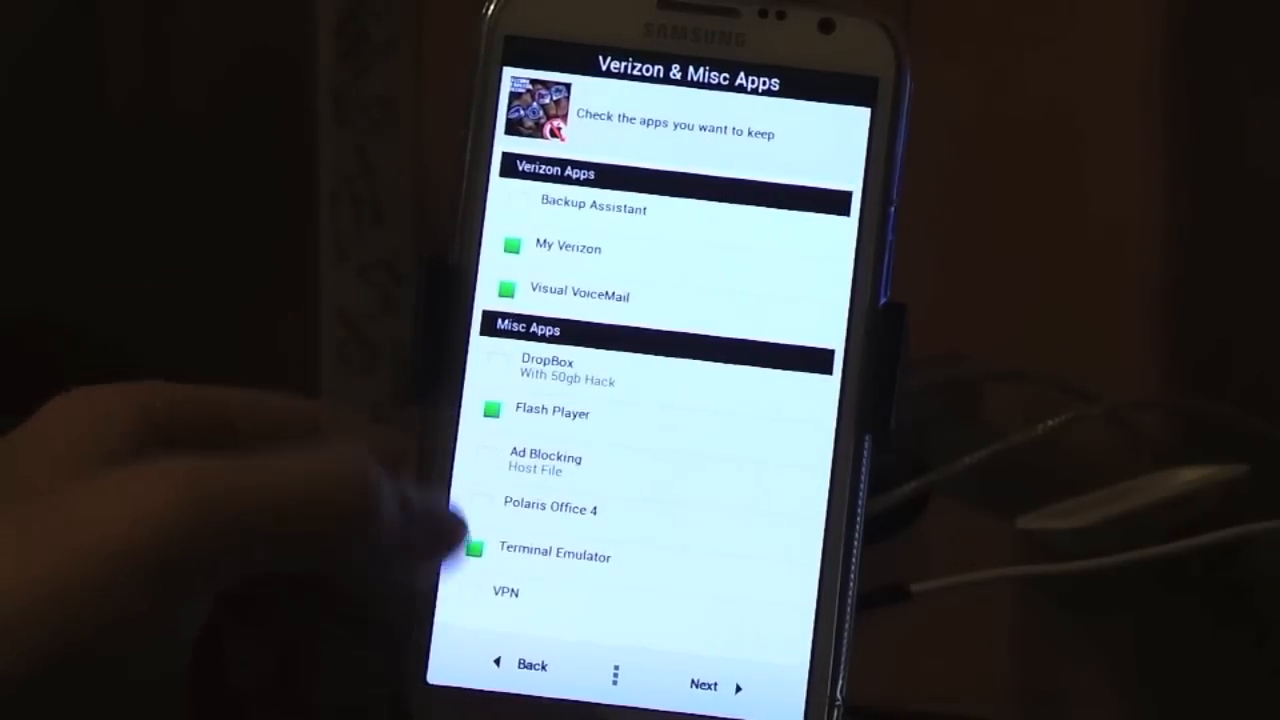
{"action": "left_click", "coordinate": [491, 409]}
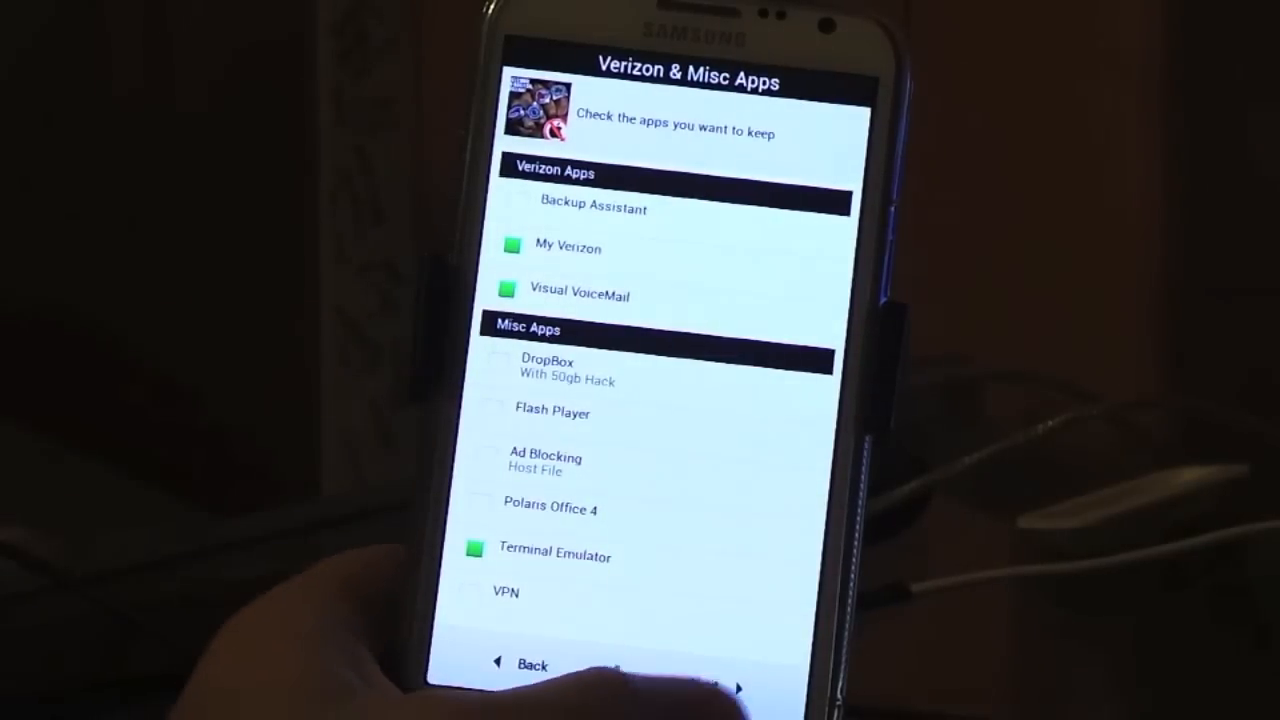
{"action": "left_click", "coordinate": [475, 549]}
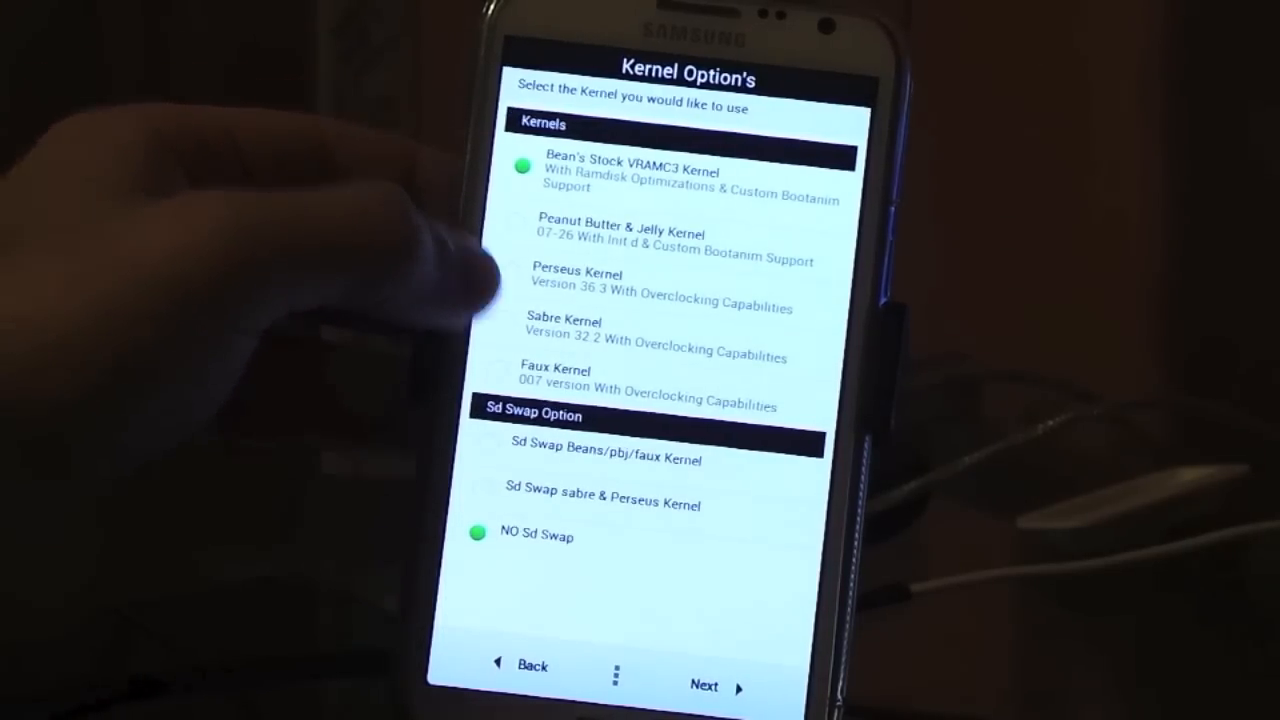
- Choose the Sabre Kernel and start installing the ROM
{"action": "left_click", "coordinate": [540, 325]}
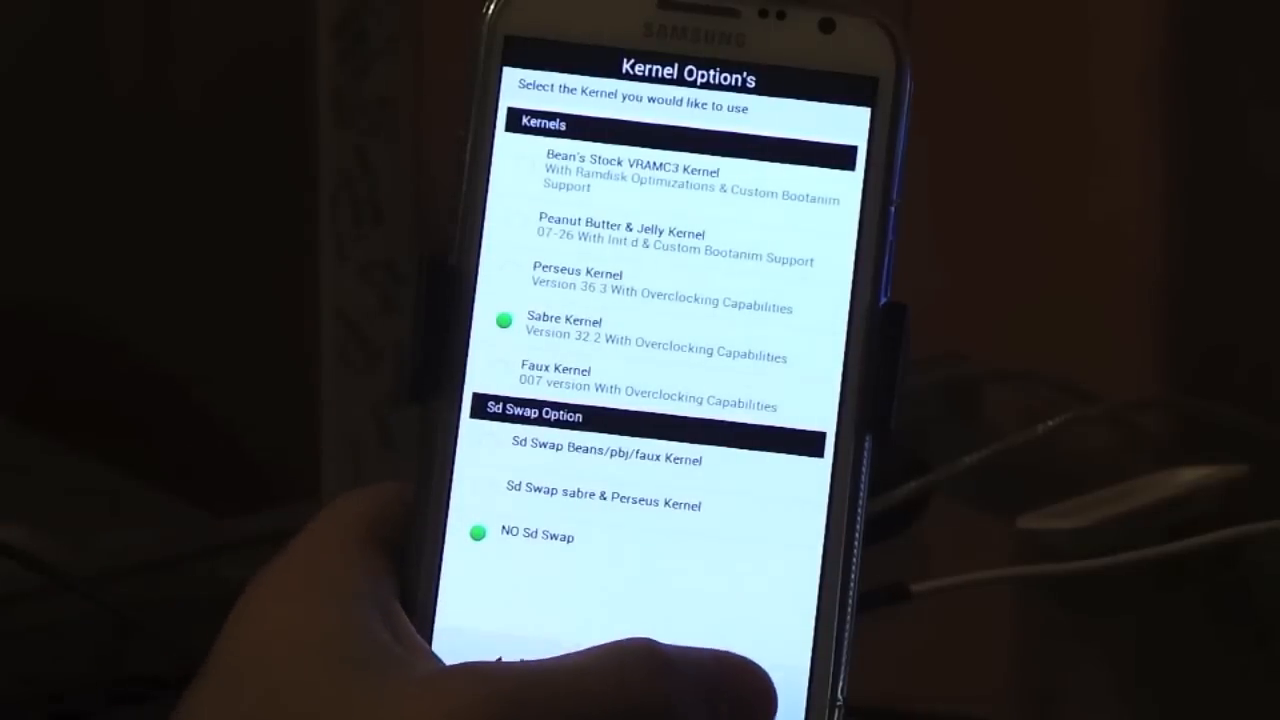
{"action": "left_click", "coordinate": [704, 686]}
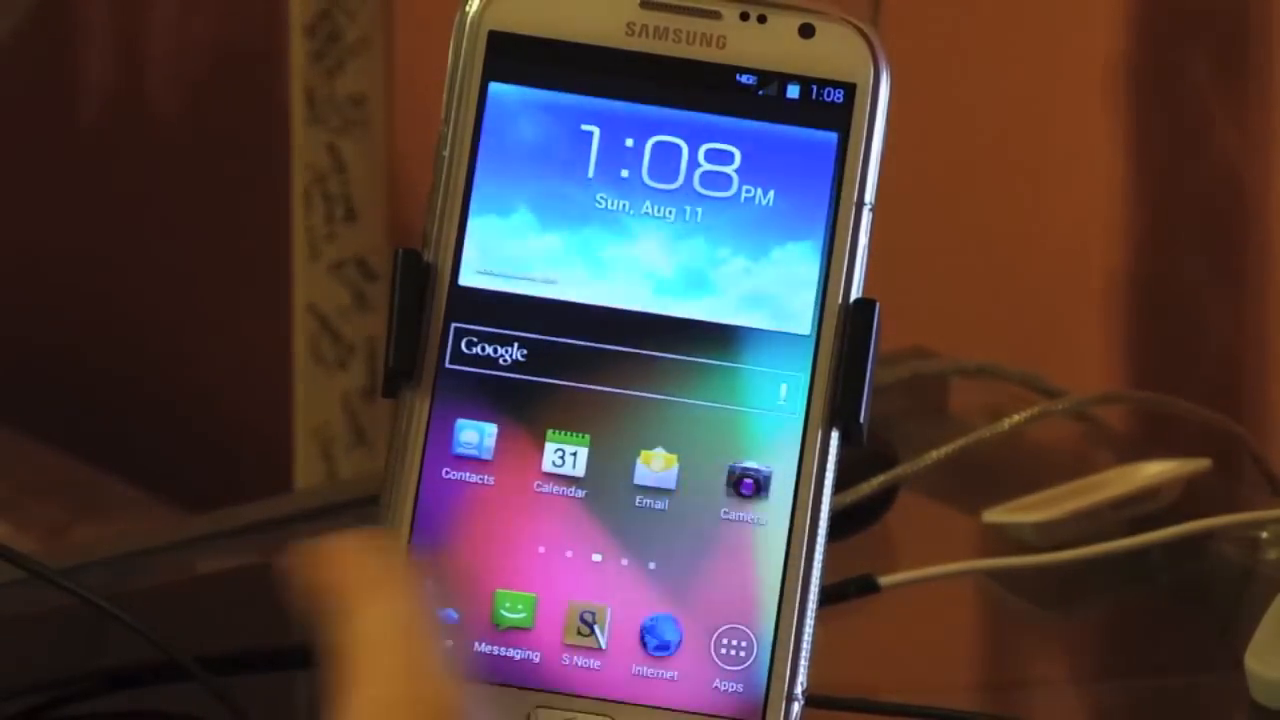
- From the app drawer, turn Wi-Fi off in Settings
{"action": "left_click", "coordinate": [765, 625]}
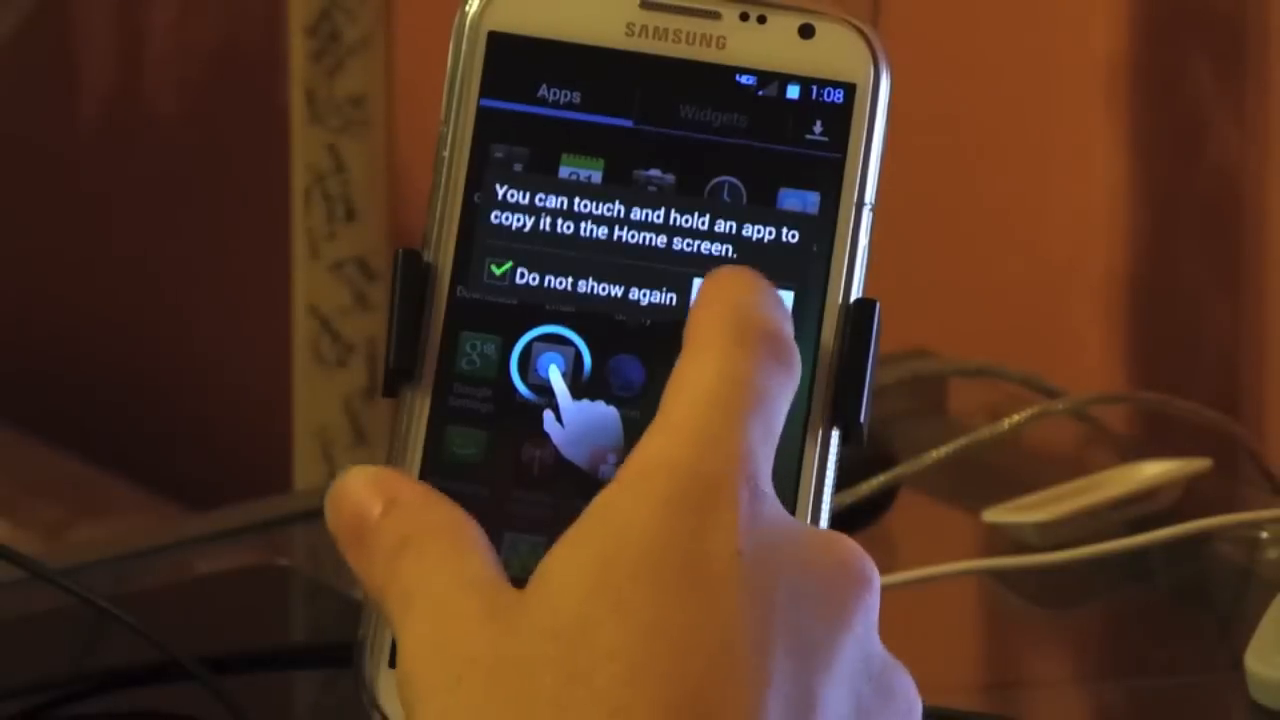
{"action": "left_click", "coordinate": [736, 304]}
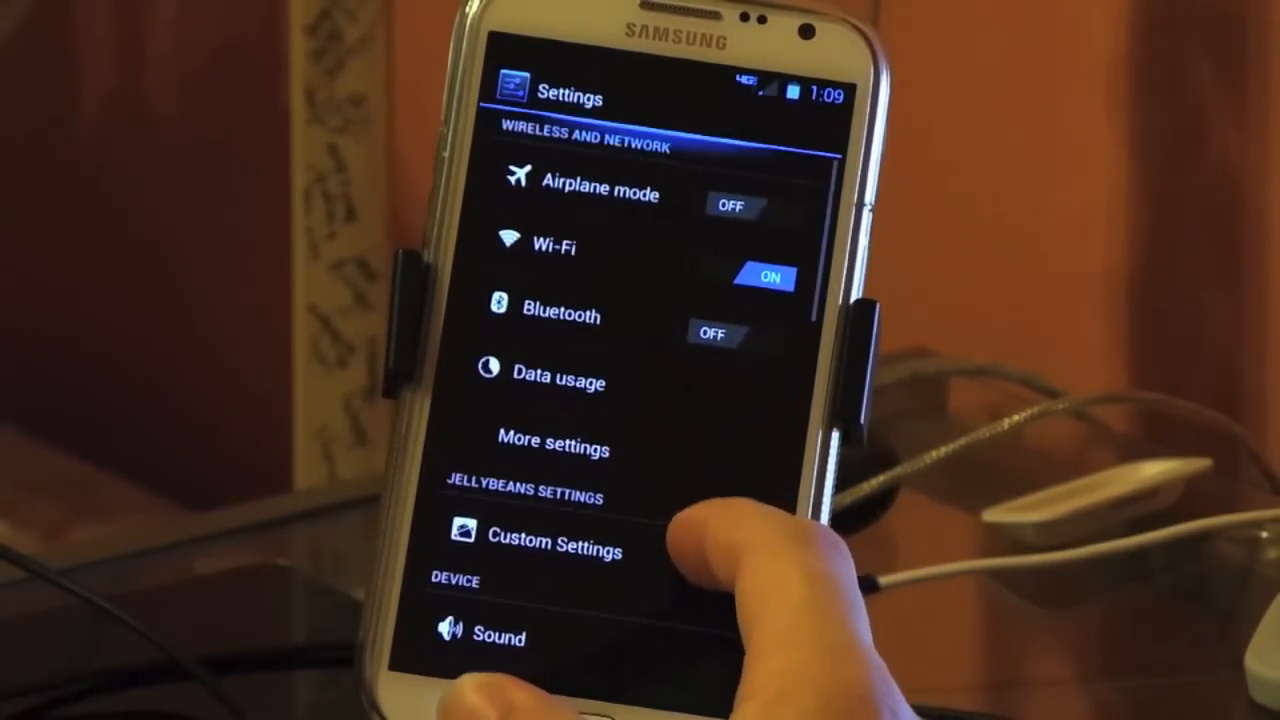
{"action": "left_click", "coordinate": [553, 246]}
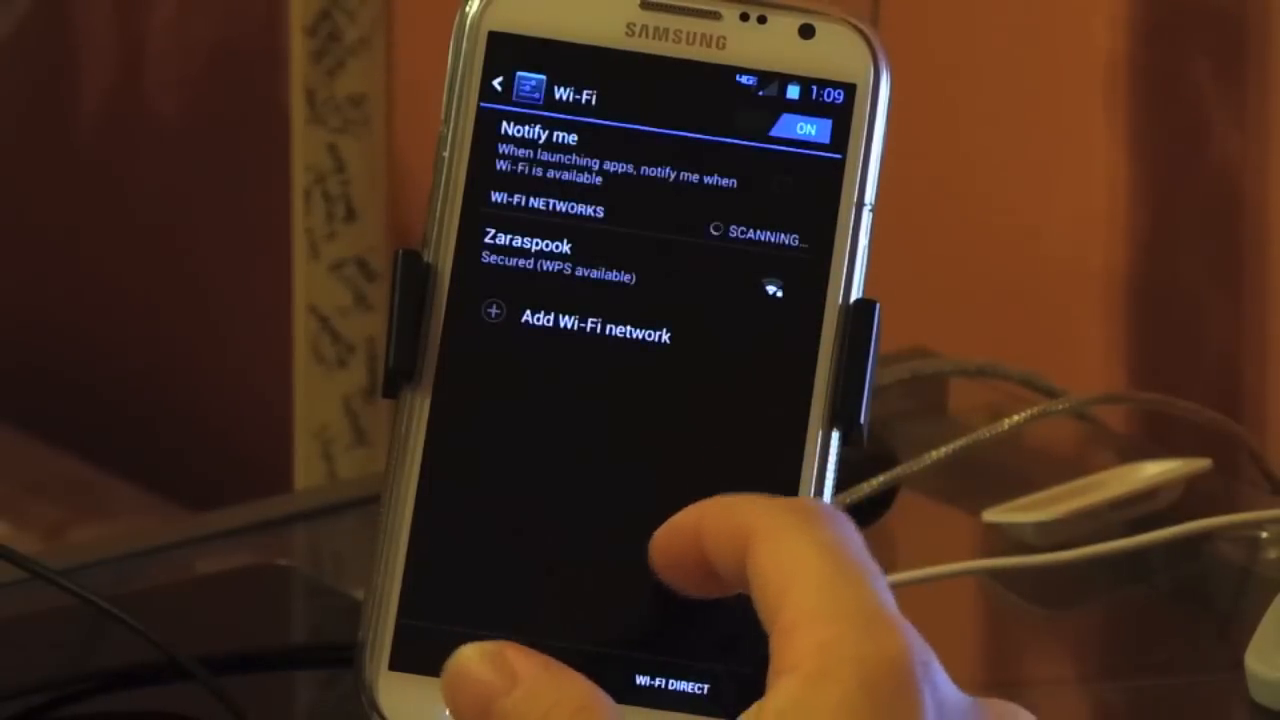
{"action": "left_click", "coordinate": [805, 128]}
{"action": "key", "text": "Escape"}
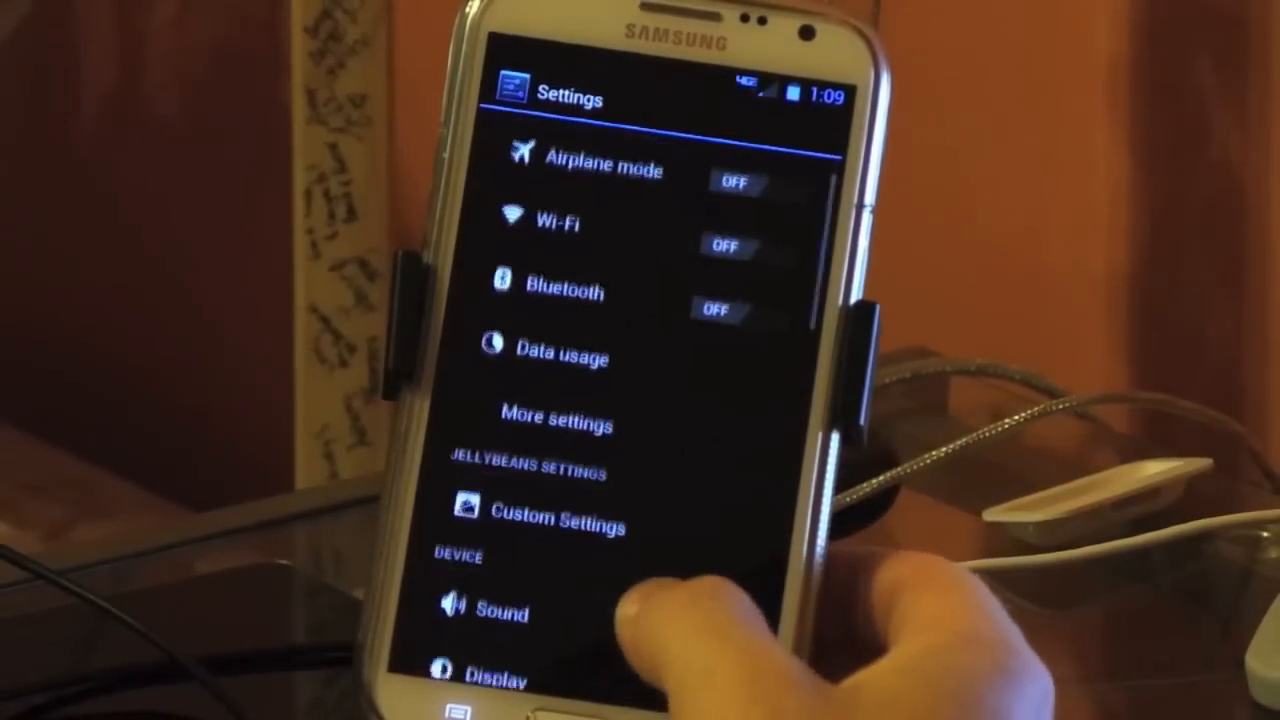
- In Display, turn off automatic brightness, raise the brightness and return to the app drawer
{"action": "left_click", "coordinate": [600, 558]}
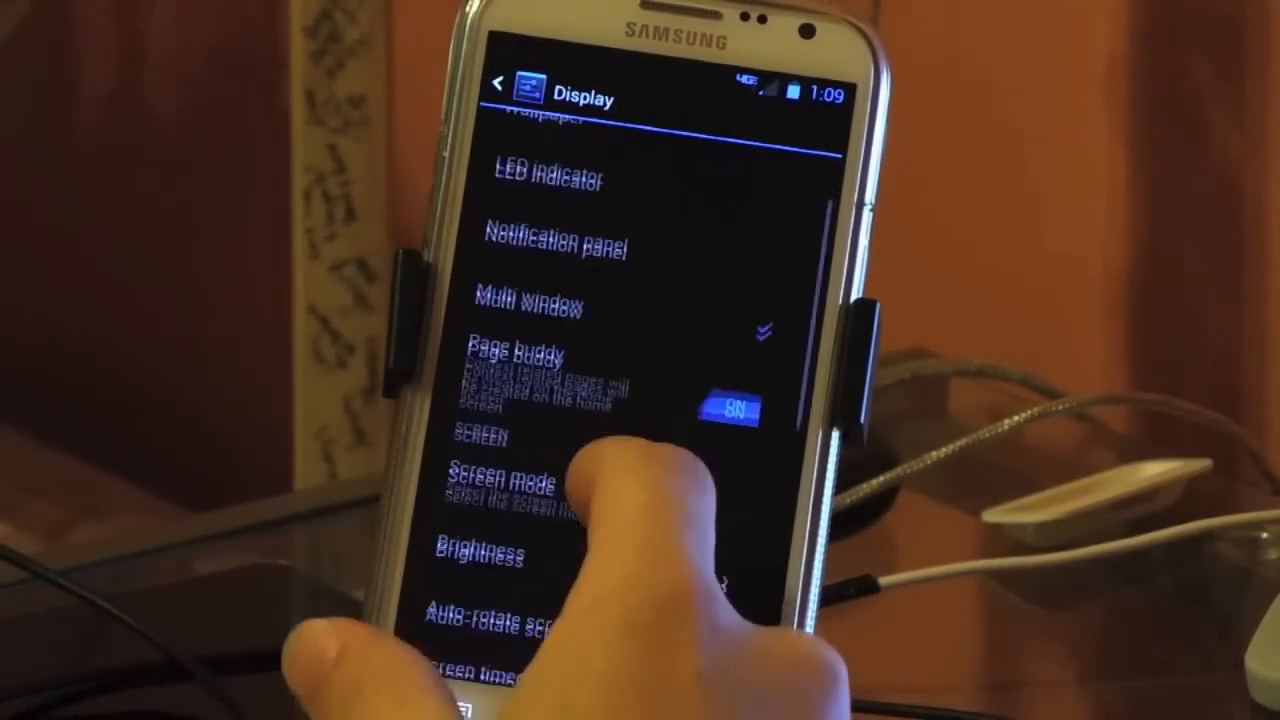
{"action": "left_click", "coordinate": [580, 505]}
{"action": "left_click", "coordinate": [585, 343]}
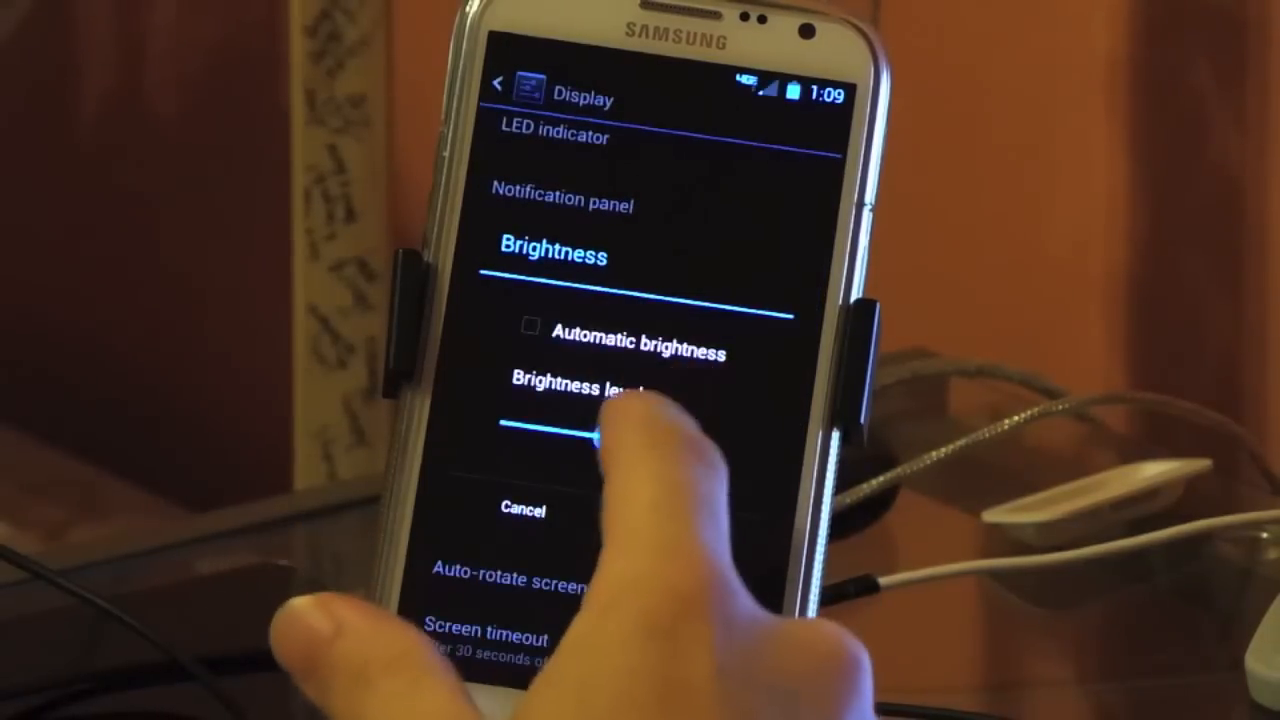
{"action": "left_click_drag", "start_coordinate": [590, 425], "coordinate": [629, 437]}
{"action": "left_click", "coordinate": [700, 515]}
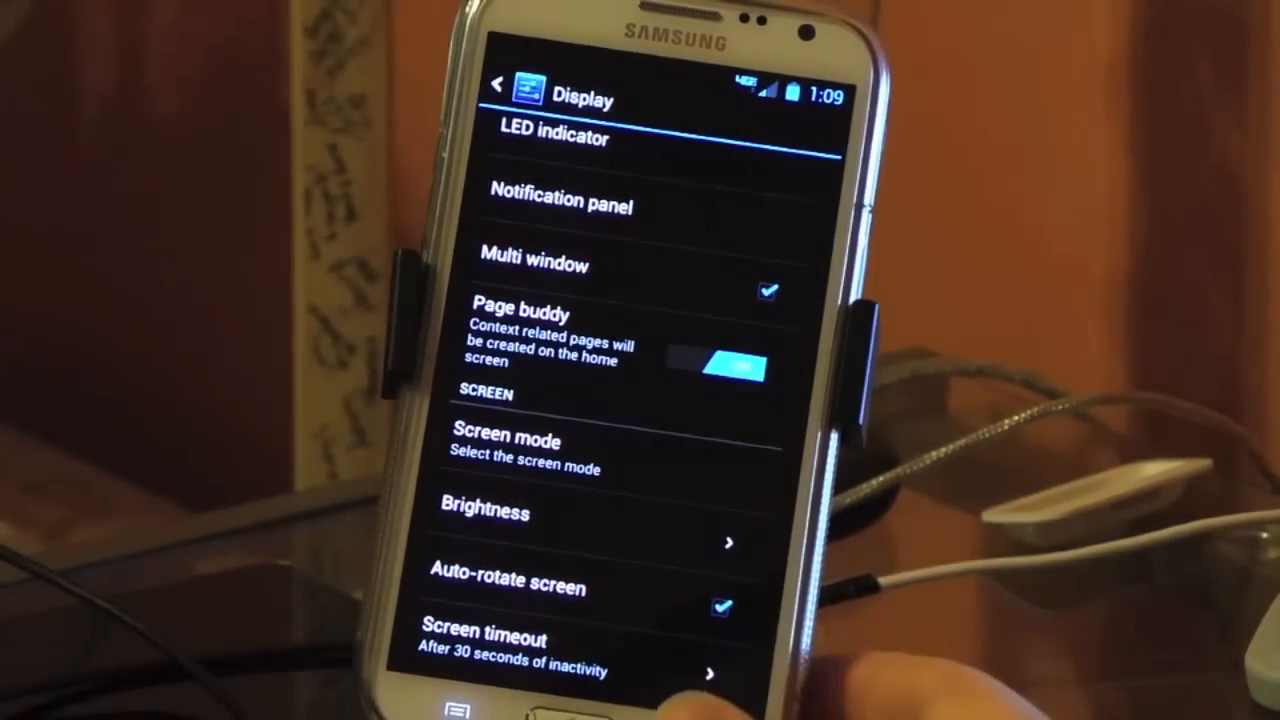
{"action": "left_click", "coordinate": [690, 705]}
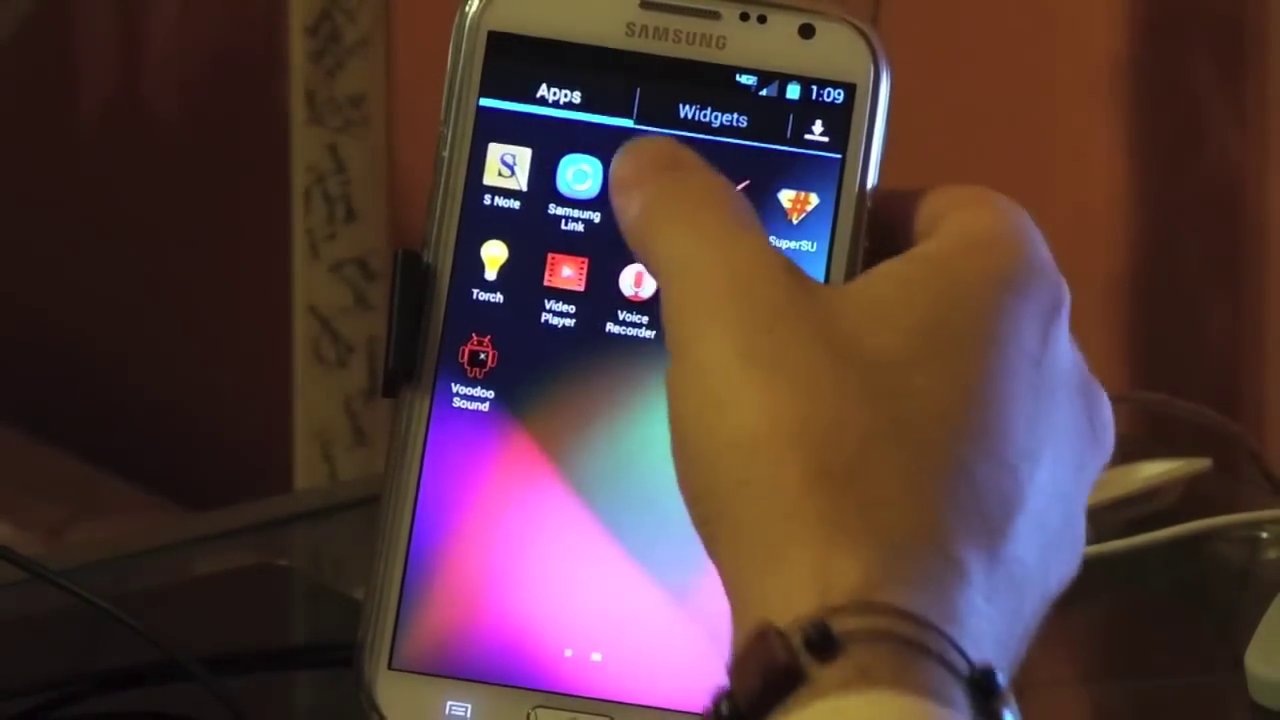
- Look through the Wireless and networks options and return to the main Settings list
{"action": "left_click", "coordinate": [646, 191]}
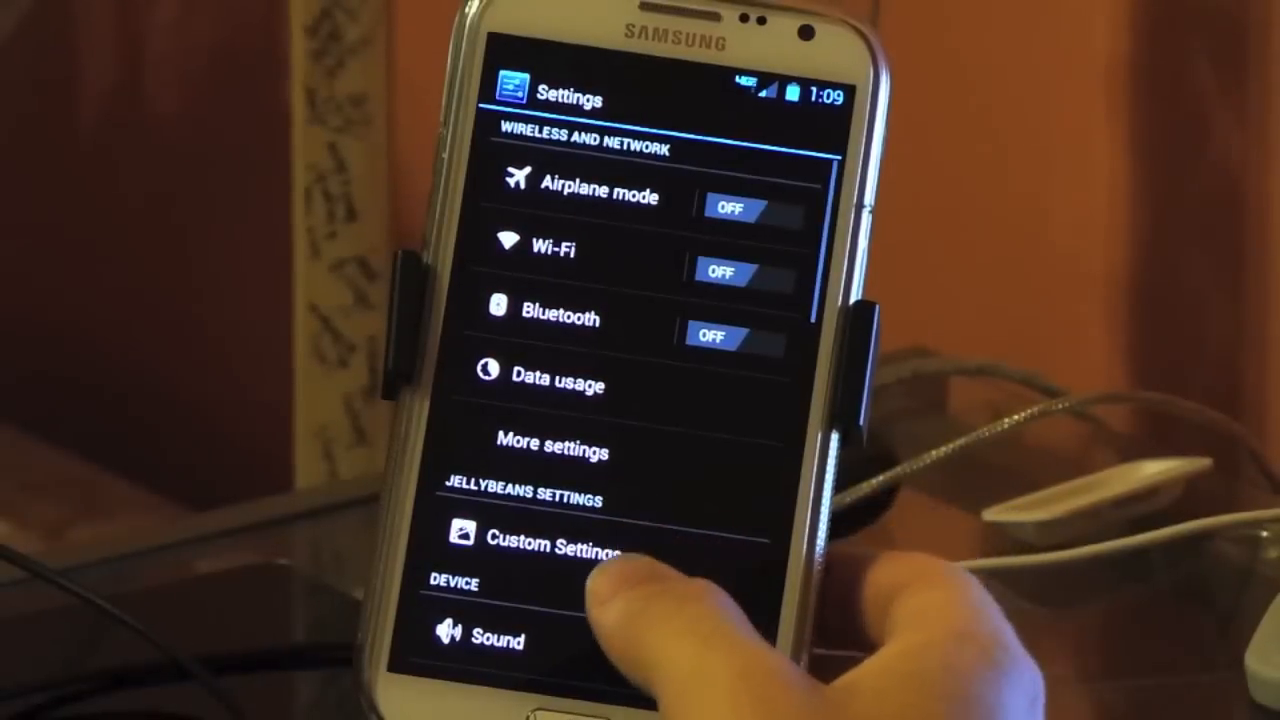
{"action": "left_click", "coordinate": [660, 445]}
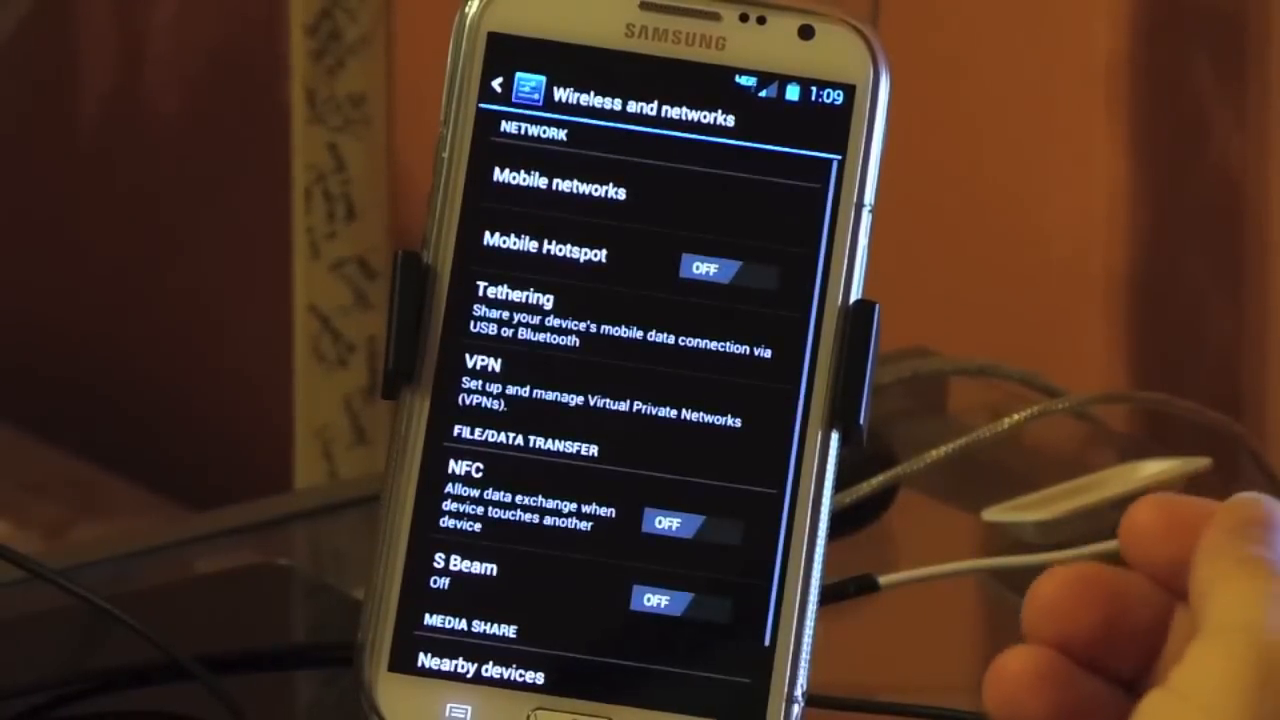
{"action": "left_click_drag", "start_coordinate": [465, 490], "coordinate": [440, 445]}
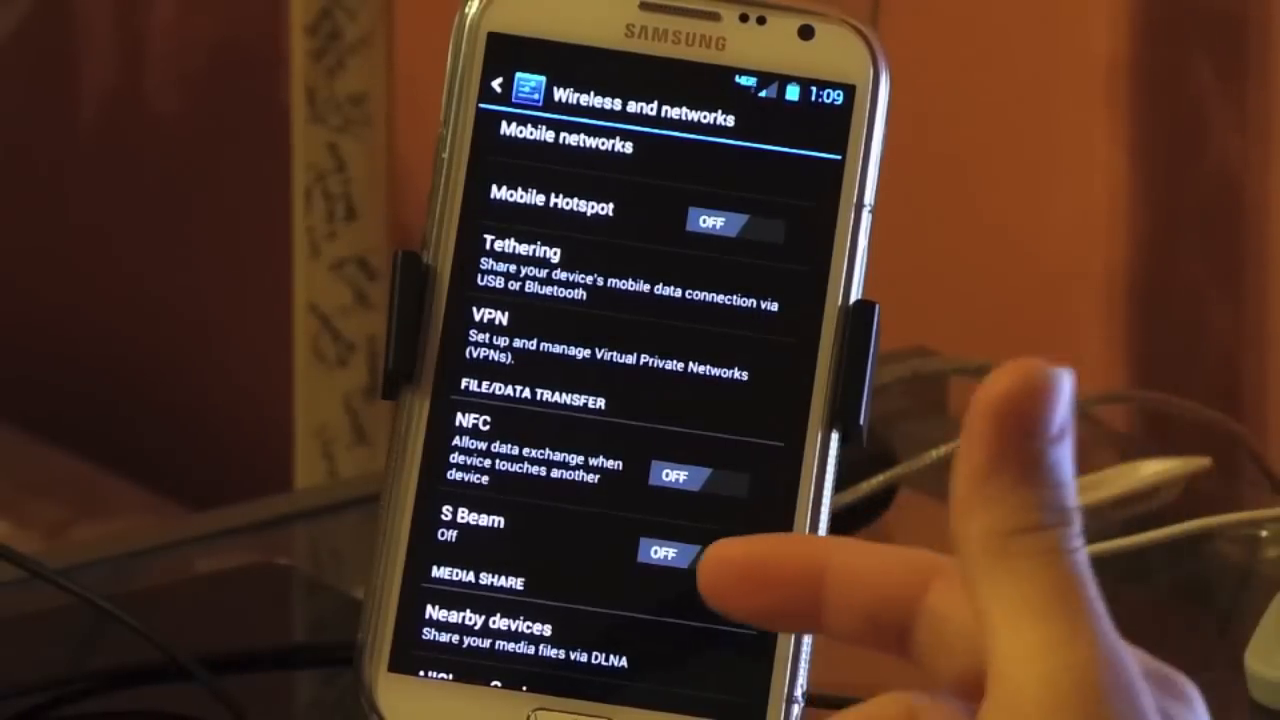
{"action": "scroll", "coordinate": [700, 560], "scroll_direction": "down", "scroll_amount": 1}
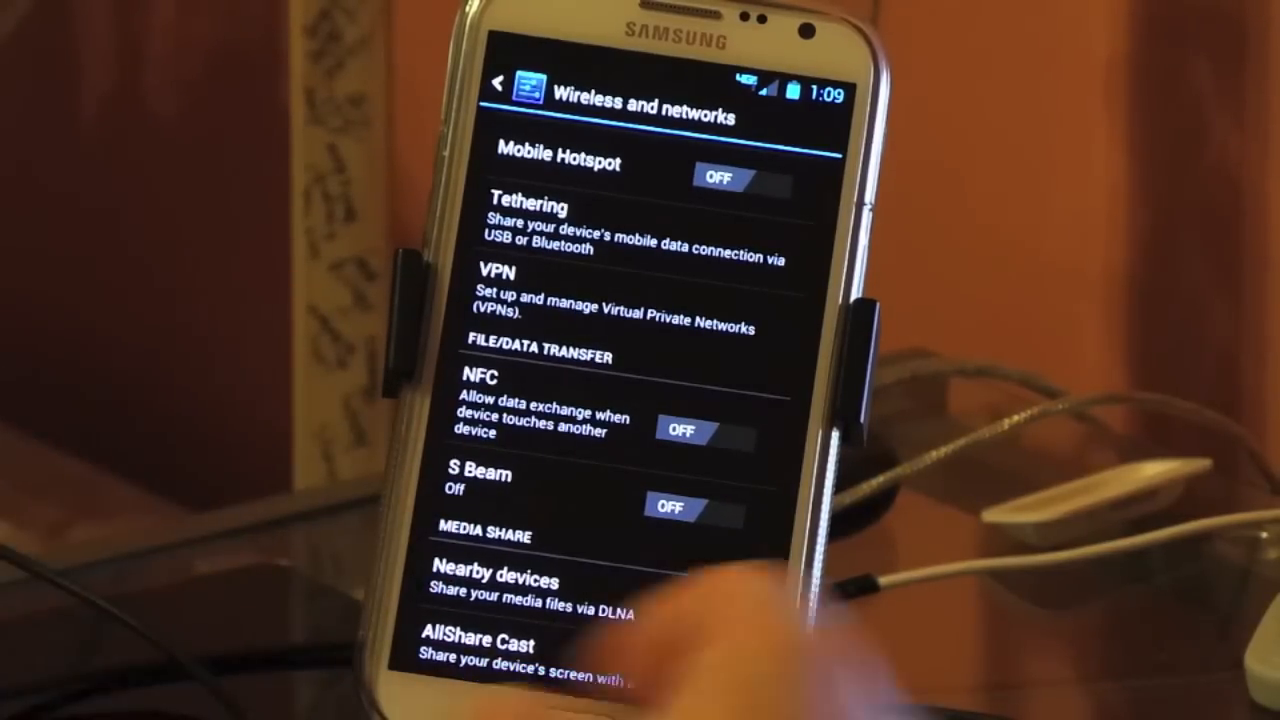
{"action": "key", "text": "Escape"}
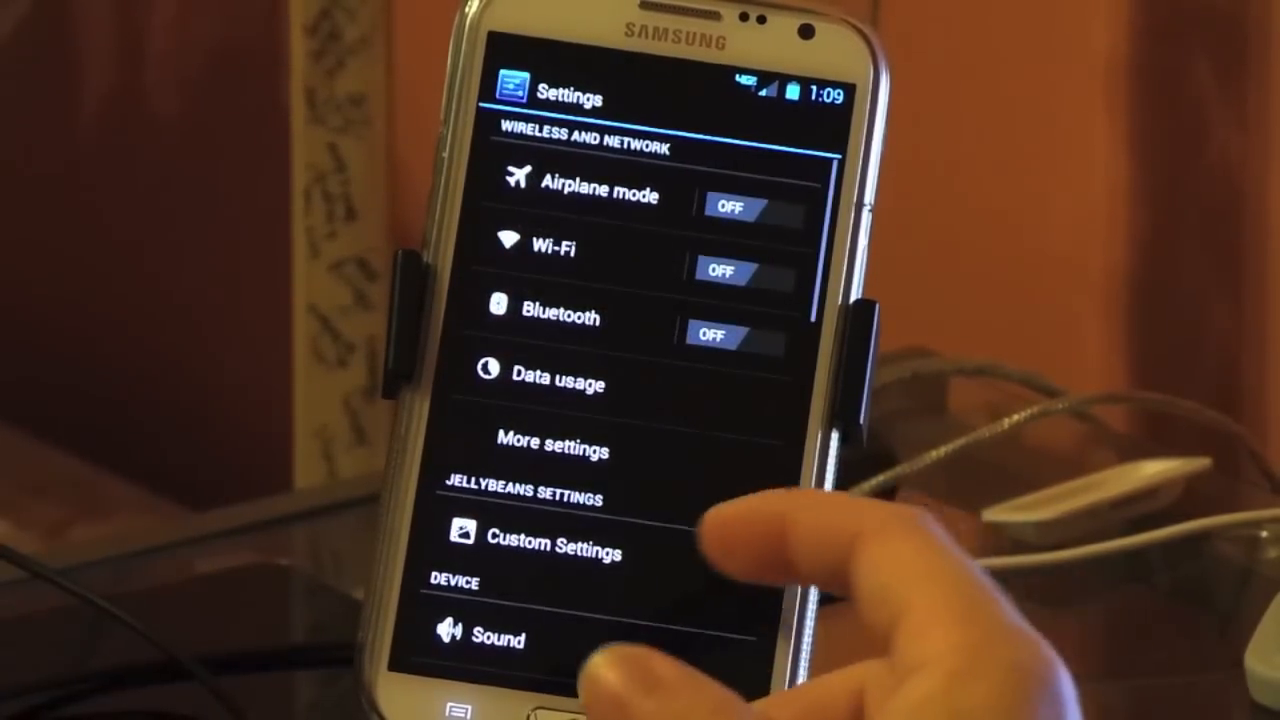
{"action": "scroll", "coordinate": [705, 535], "scroll_direction": "down", "scroll_amount": 3}
{"action": "scroll", "coordinate": [735, 480], "scroll_direction": "down", "scroll_amount": 2}
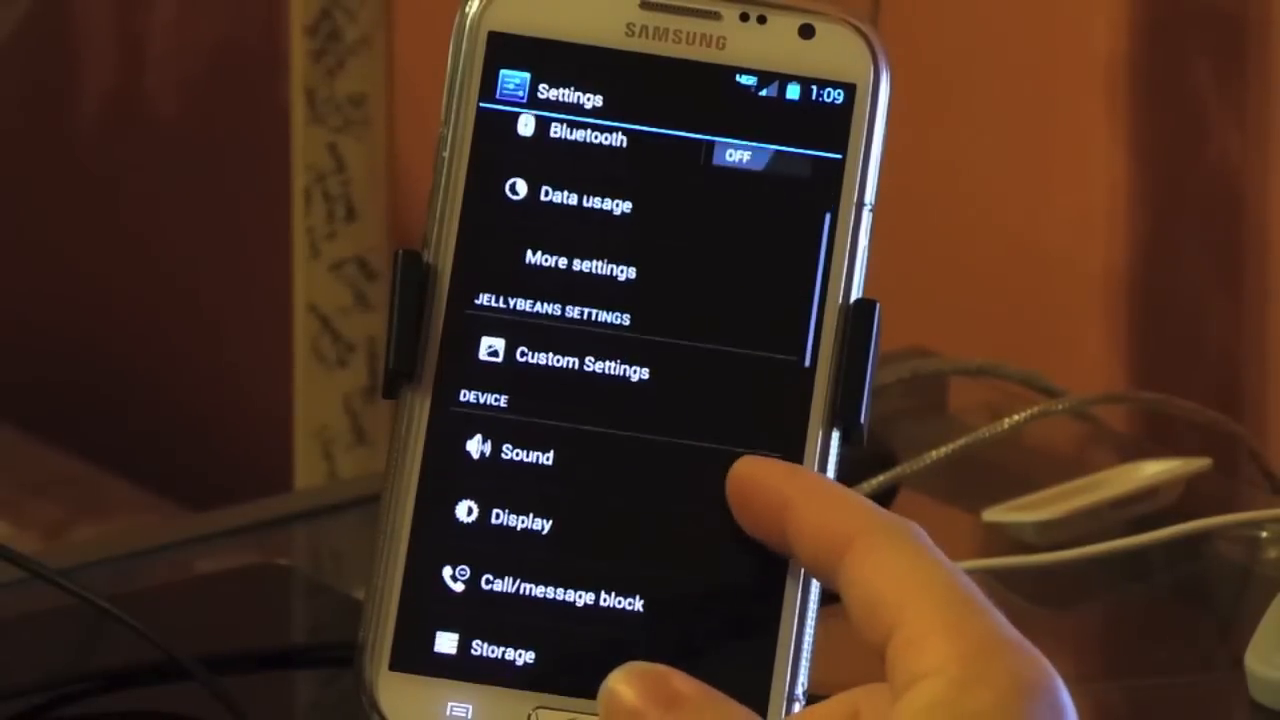
{"action": "left_click", "coordinate": [580, 365]}
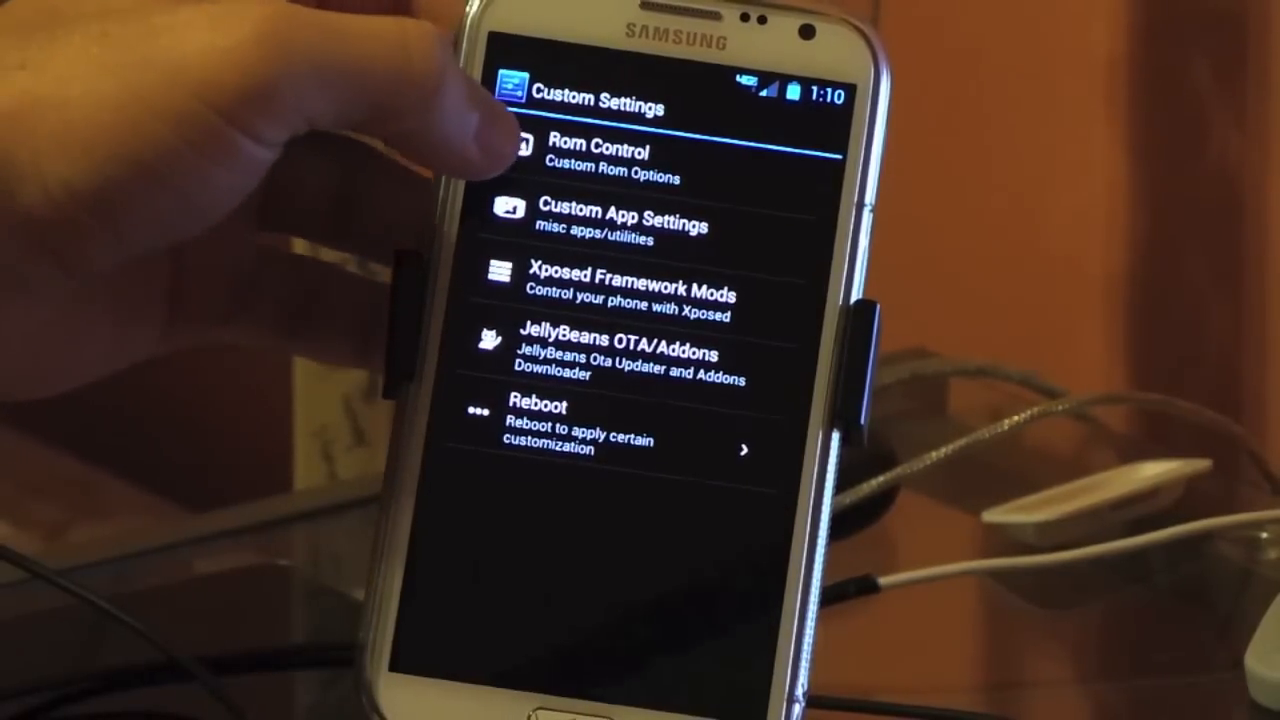
{"action": "left_click", "coordinate": [598, 155]}
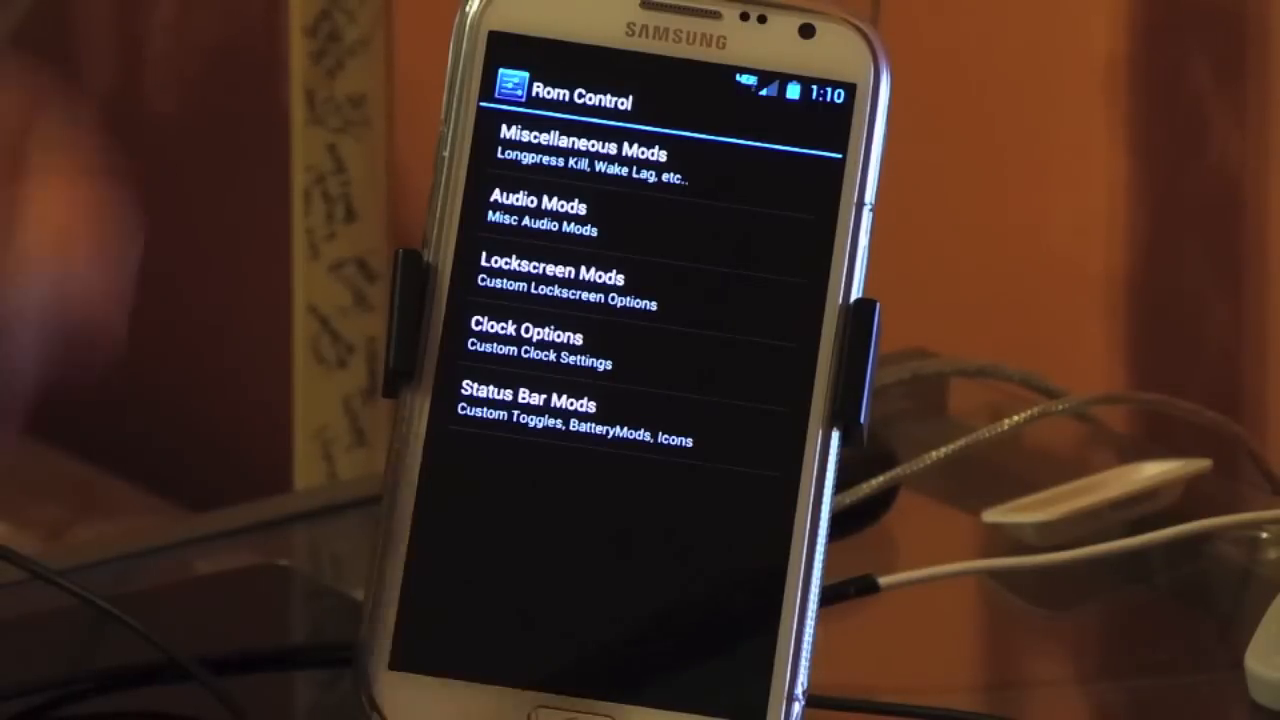
{"action": "left_click", "coordinate": [560, 150]}
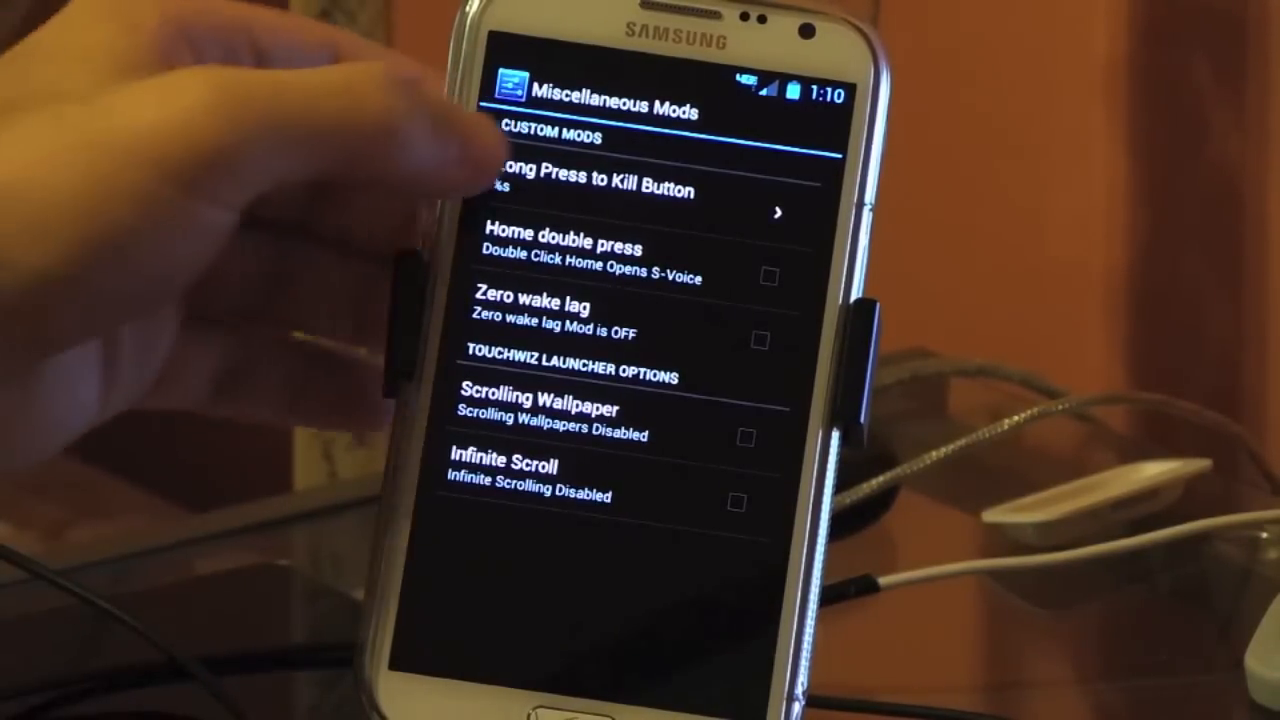
{"action": "left_click", "coordinate": [595, 180]}
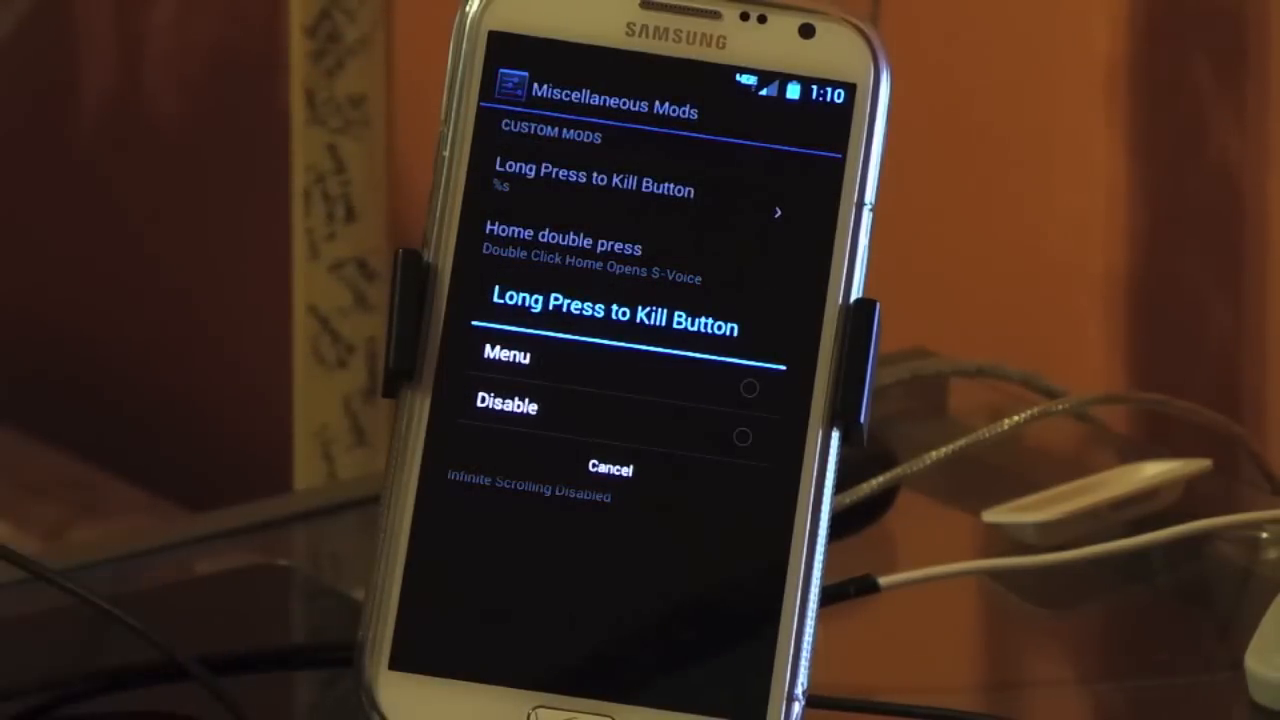
{"action": "left_click", "coordinate": [525, 462]}
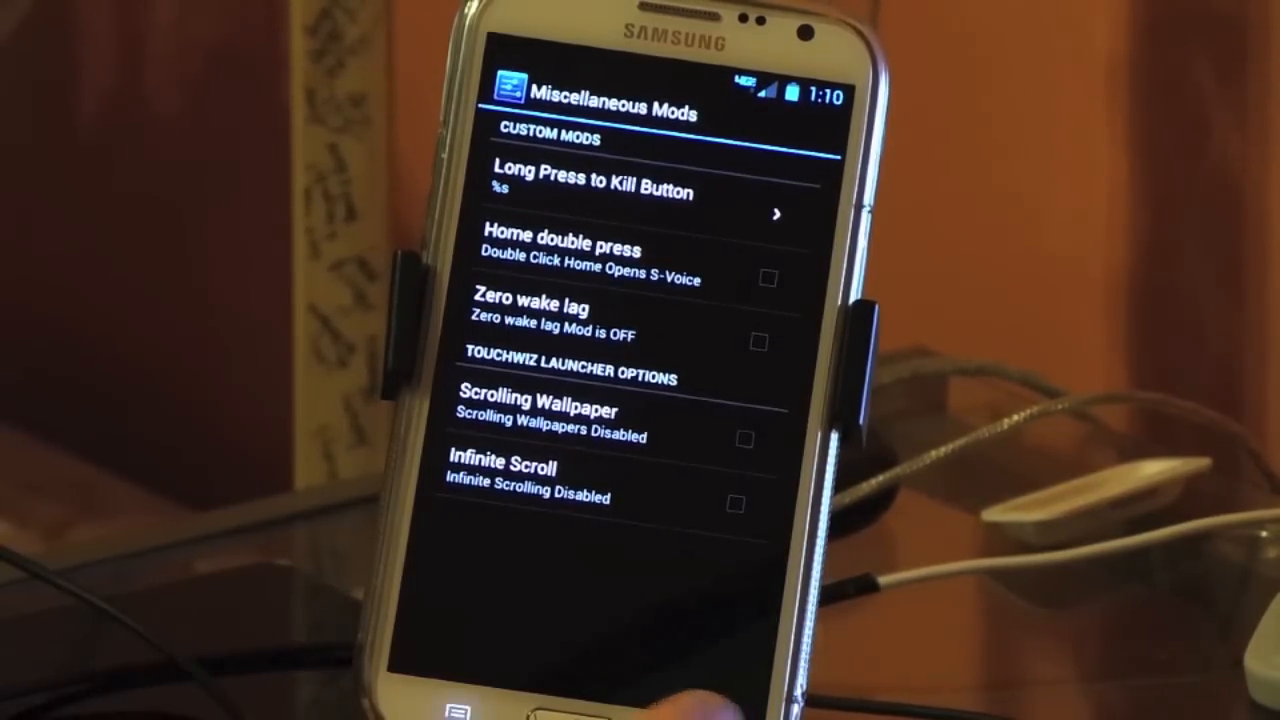
{"action": "key", "text": "Escape"}
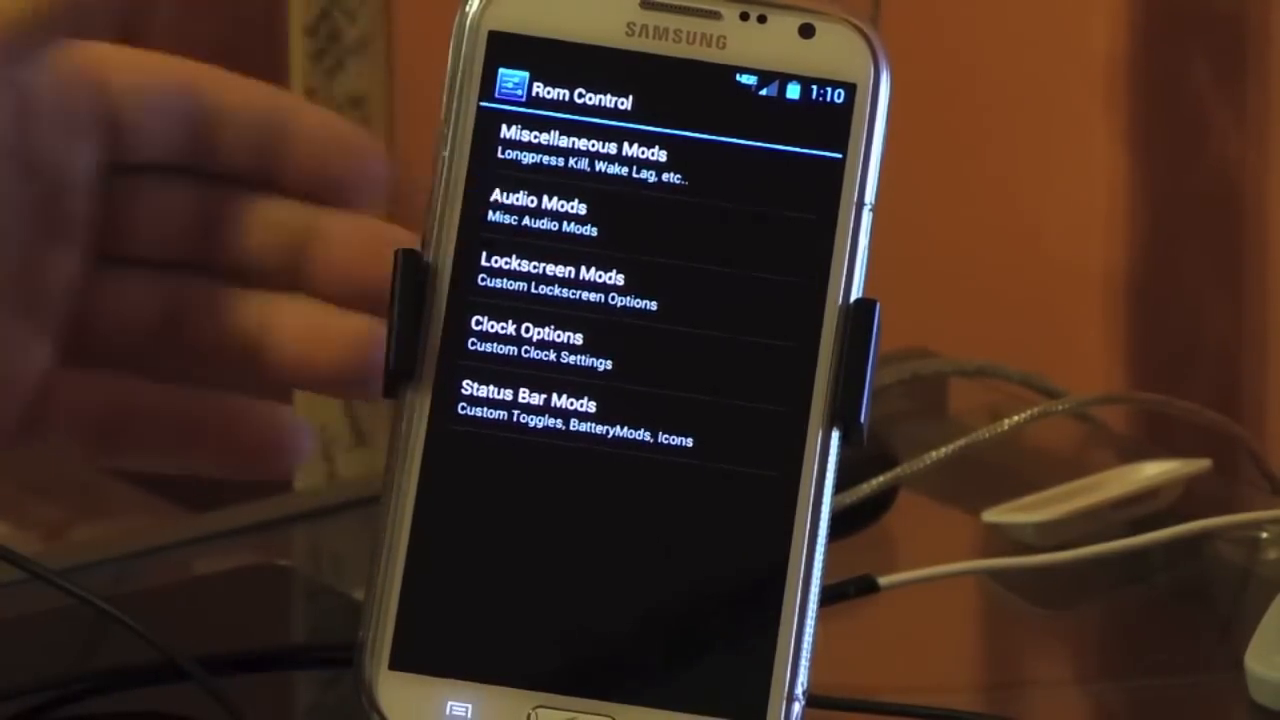
- View Music Control's Volume Up actions under Audio Mods, then go to Lockscreen Mods
{"action": "left_click", "coordinate": [537, 206]}
{"action": "left_click", "coordinate": [510, 135]}
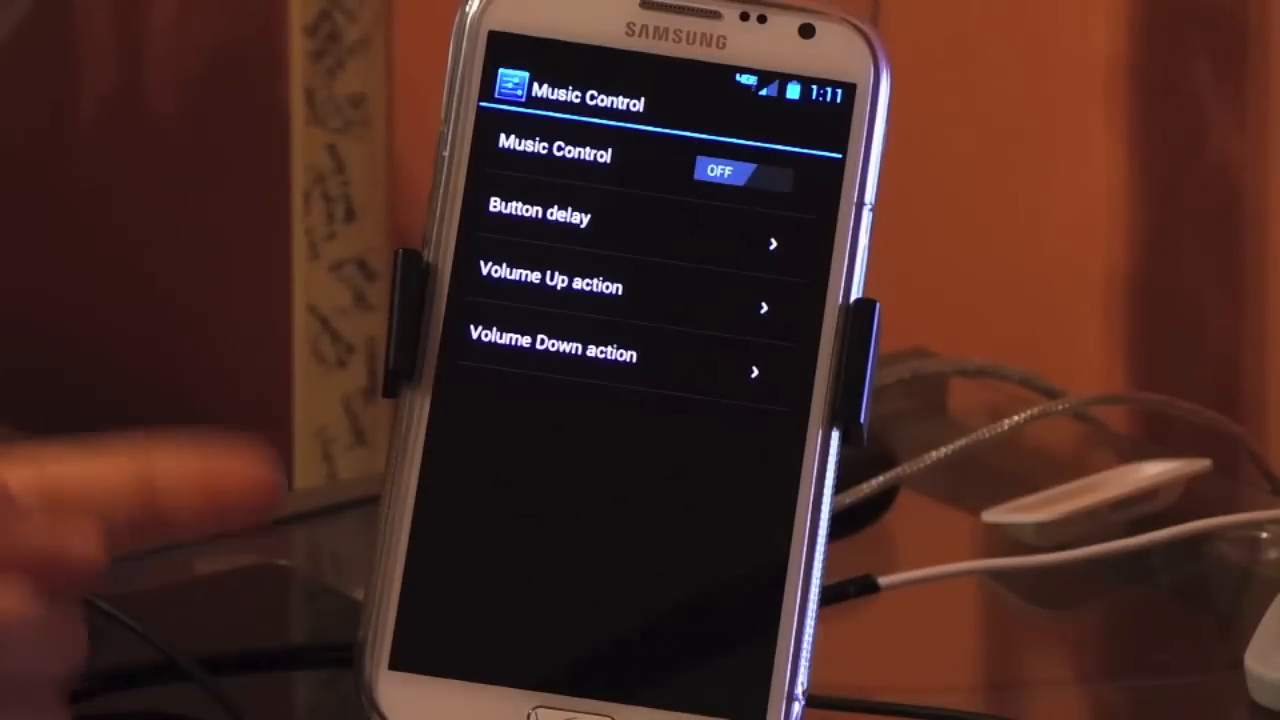
{"action": "left_click", "coordinate": [550, 285]}
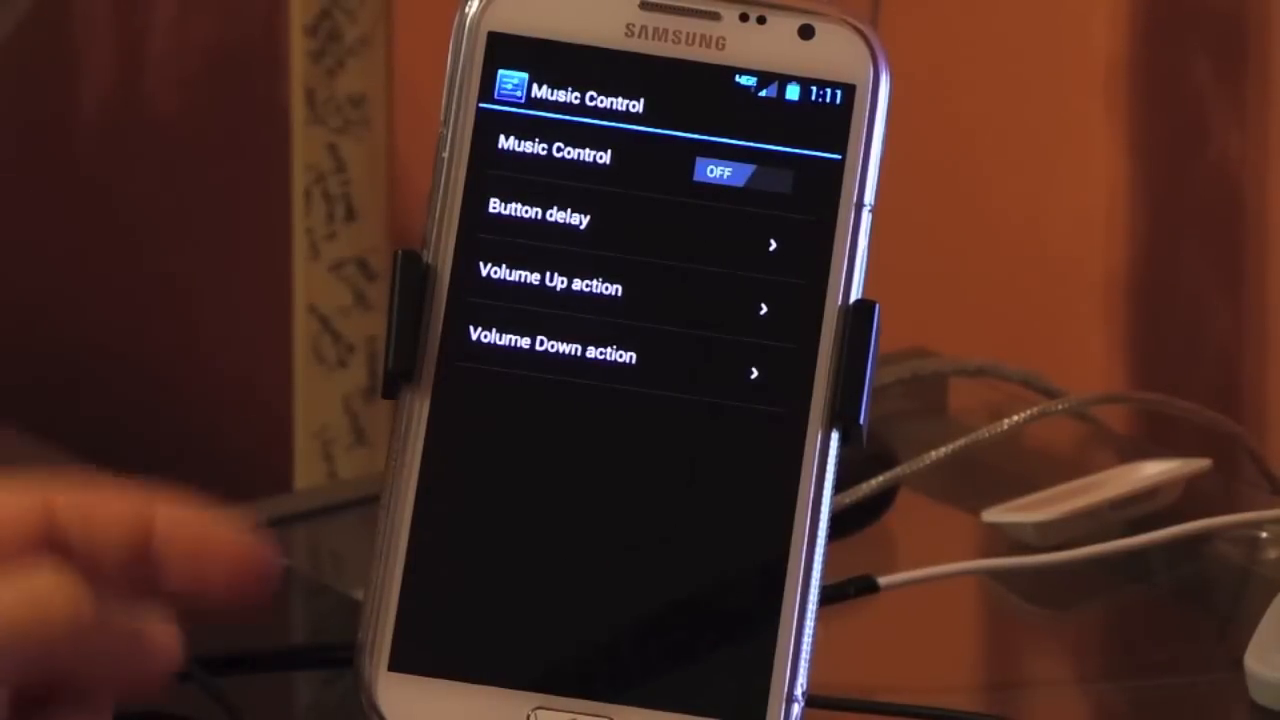
{"action": "key", "text": "Escape"}
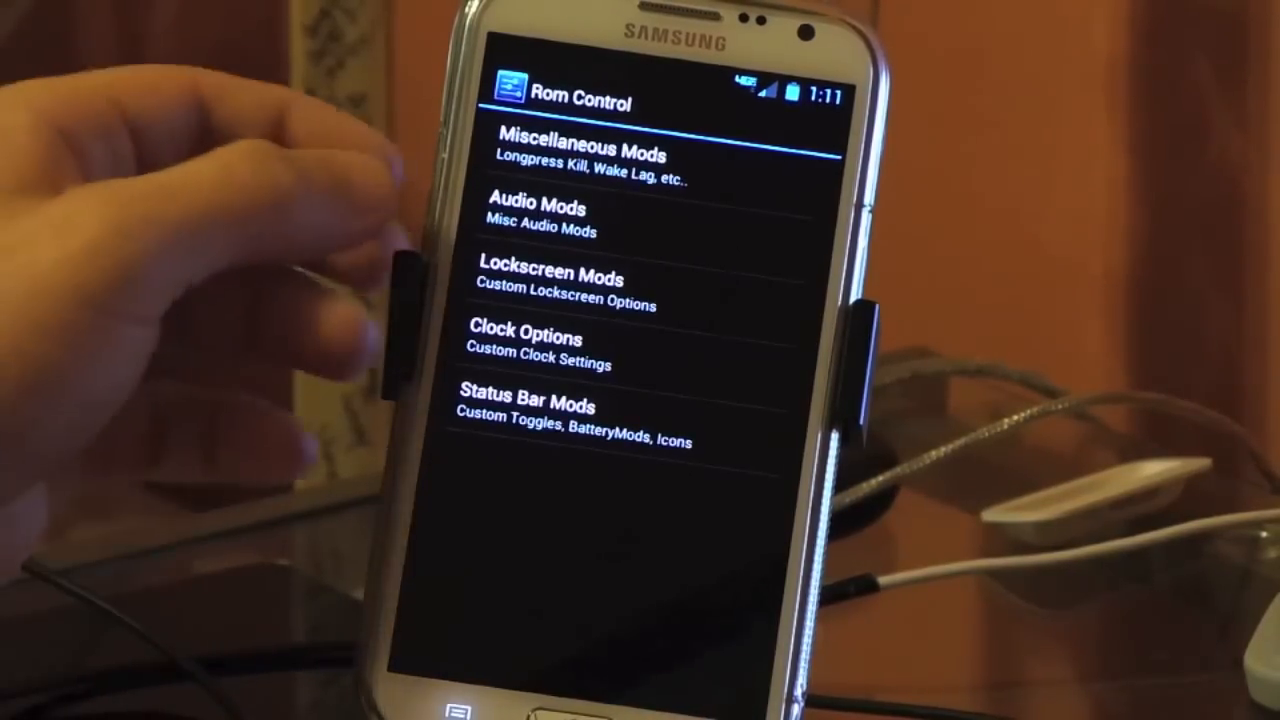
{"action": "left_click", "coordinate": [550, 280]}
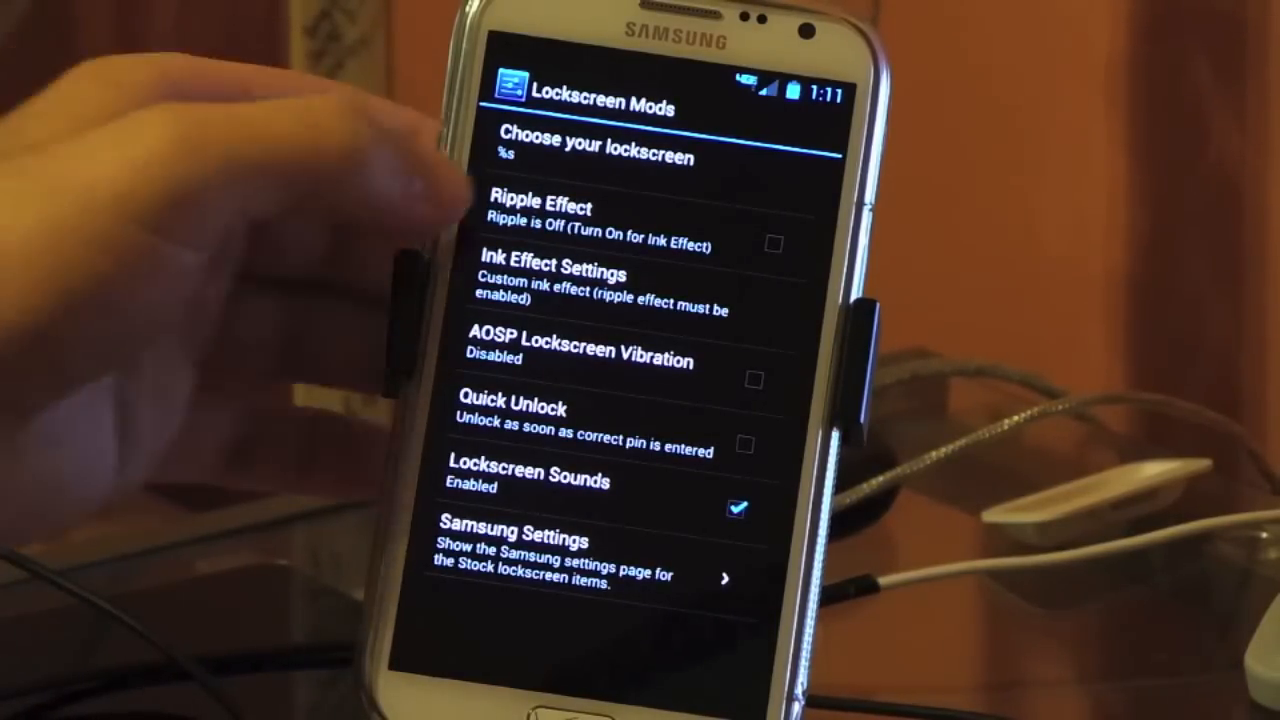
- Turn on Ripple Effect and choose the Stock Note 2 Lockscreen
{"action": "left_click", "coordinate": [540, 210]}
{"action": "left_click", "coordinate": [597, 148]}
{"action": "left_click", "coordinate": [592, 318]}
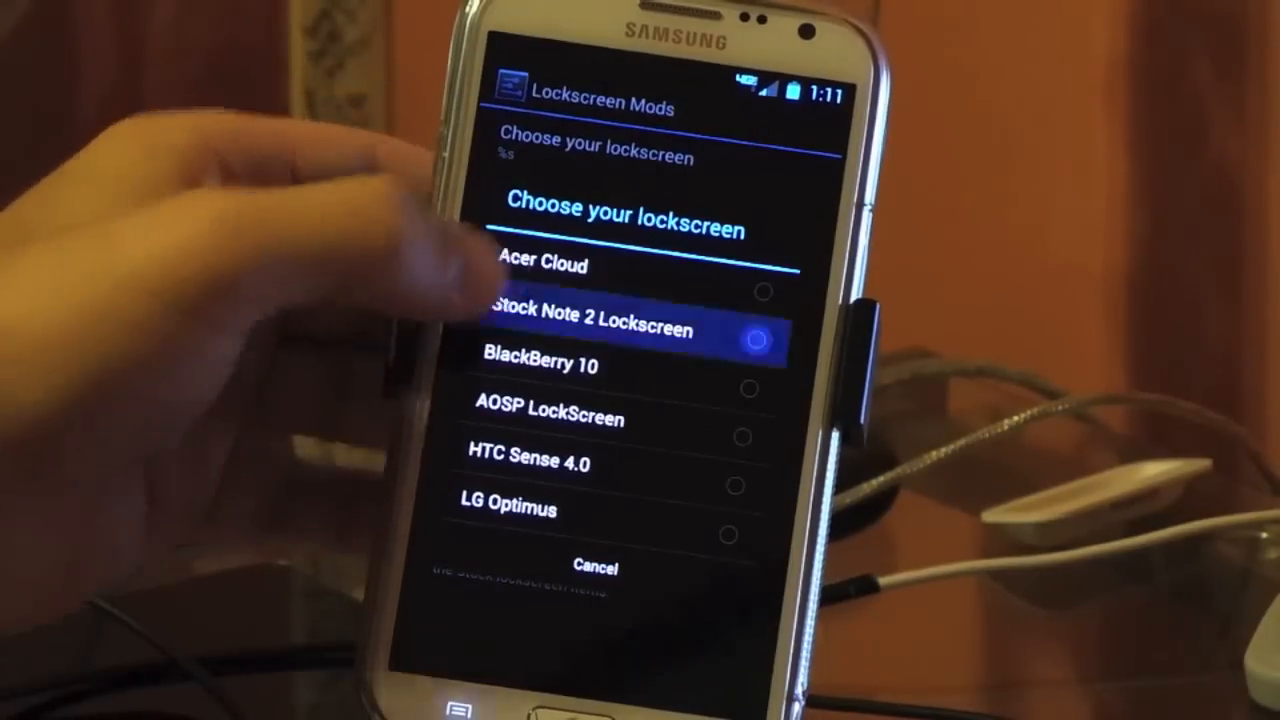
- Enable the lockscreen ink effect with a salmon colour
{"action": "left_click", "coordinate": [560, 275]}
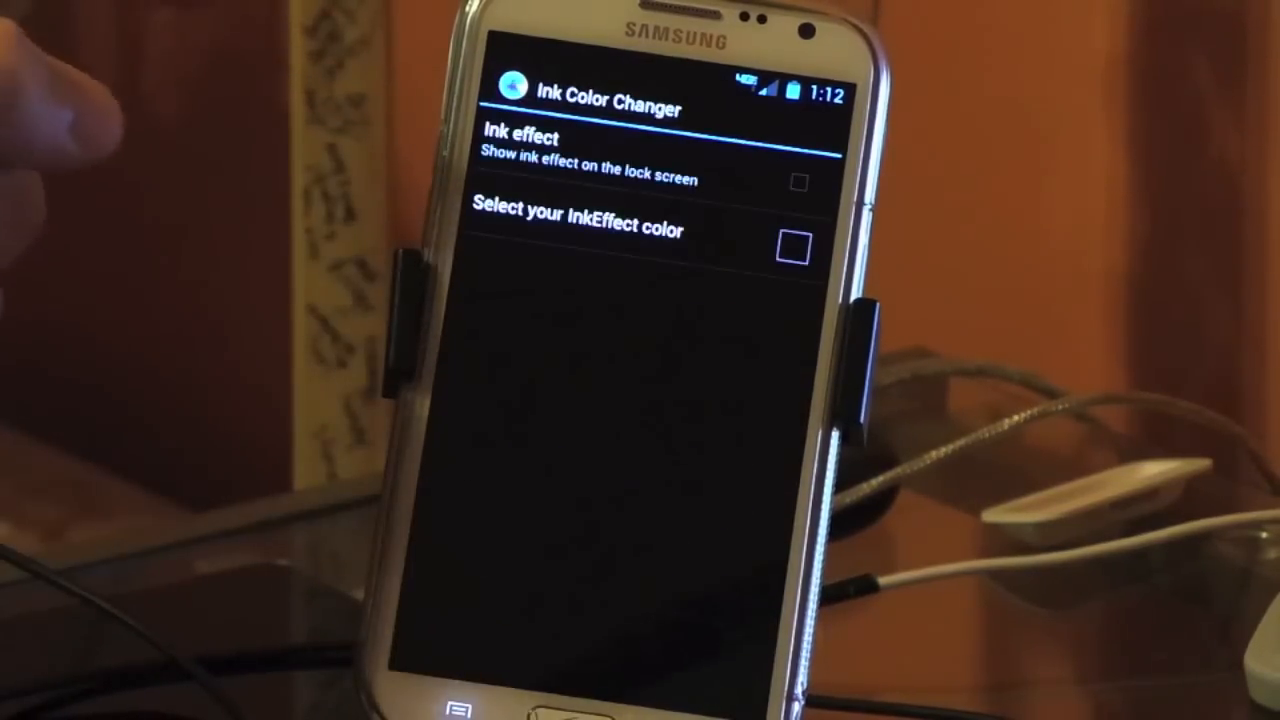
{"action": "left_click", "coordinate": [799, 181]}
{"action": "left_click", "coordinate": [793, 247]}
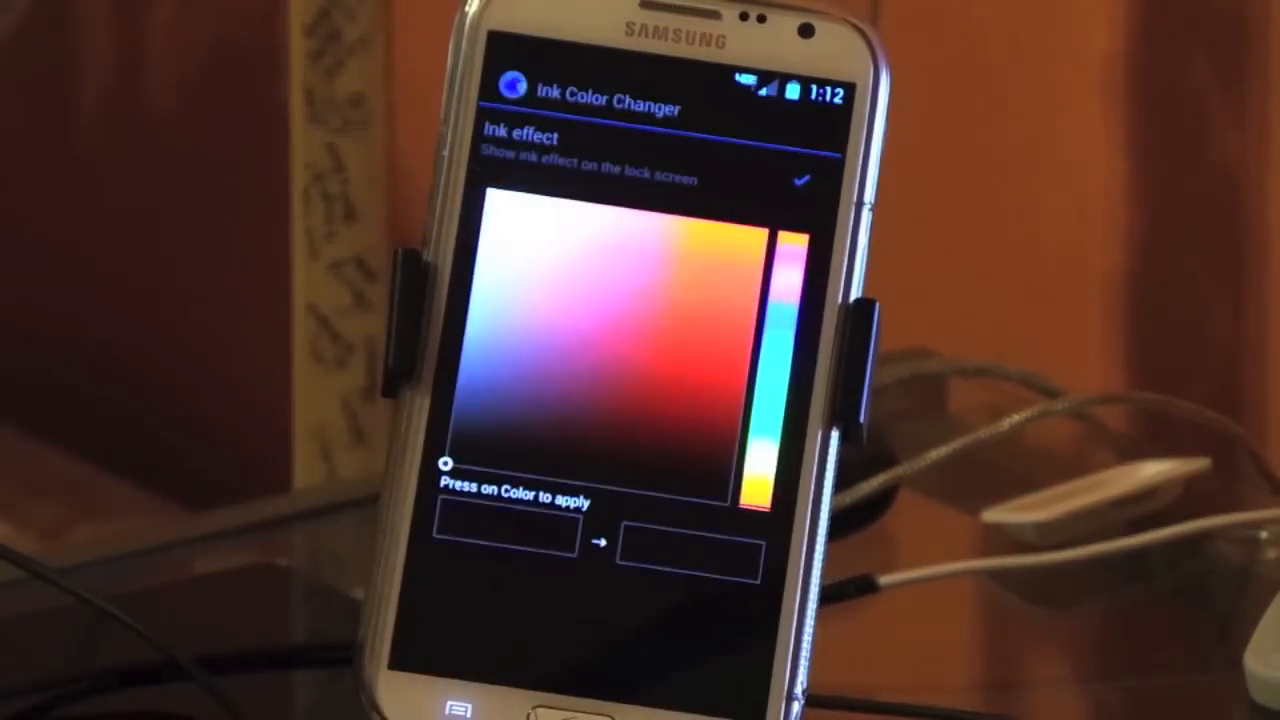
{"action": "left_click", "coordinate": [720, 286]}
{"action": "left_click", "coordinate": [690, 555]}
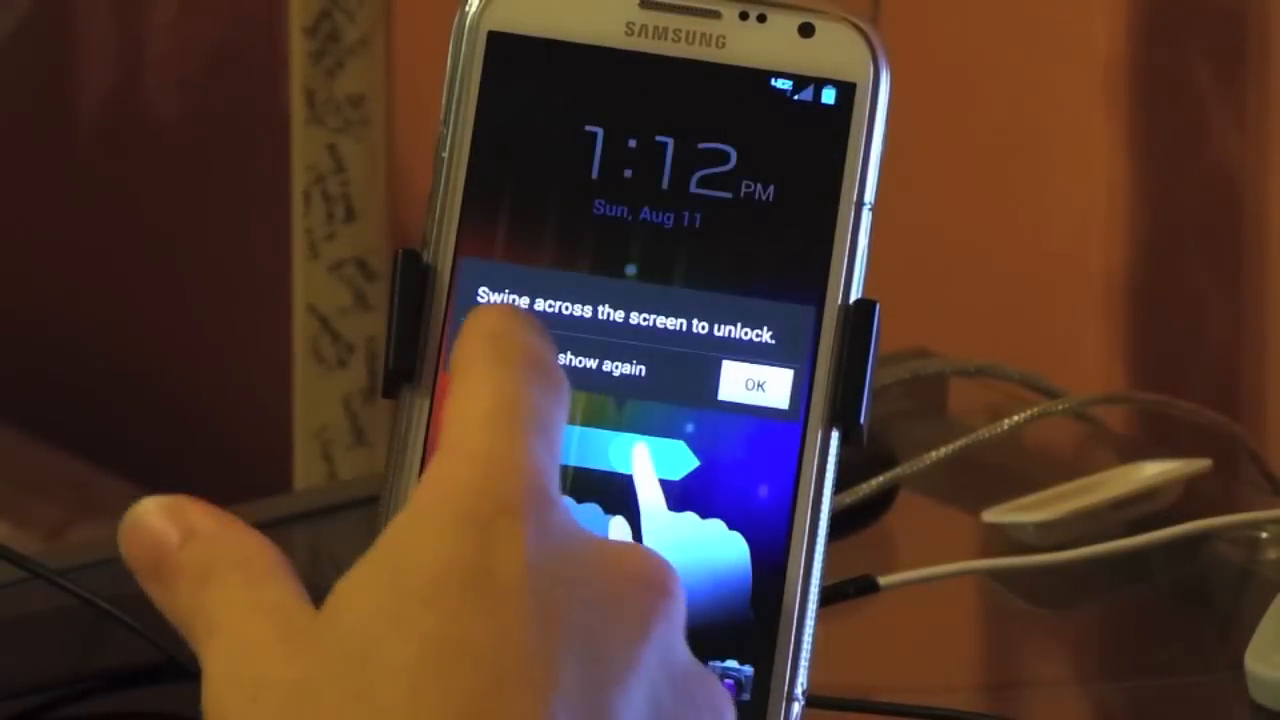
- Dismiss the unlock hint permanently and unlock the phone to test the ink effect
{"action": "left_click", "coordinate": [481, 347]}
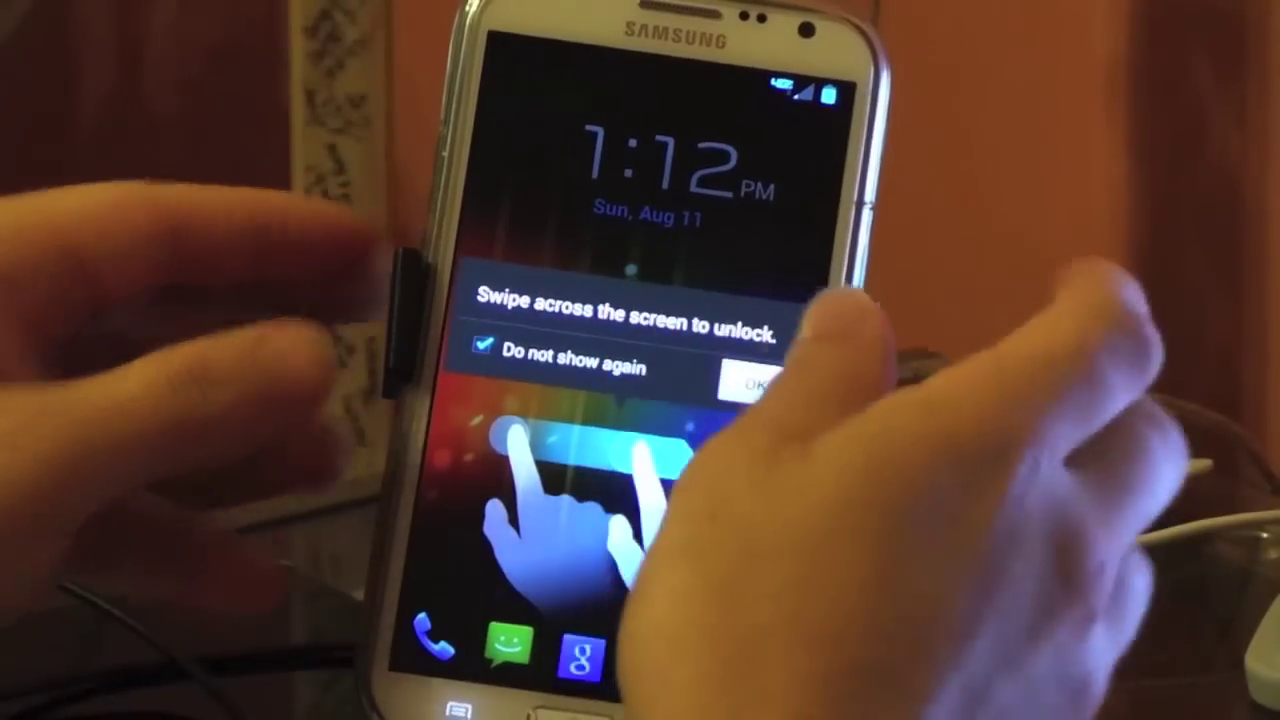
{"action": "left_click", "coordinate": [754, 386]}
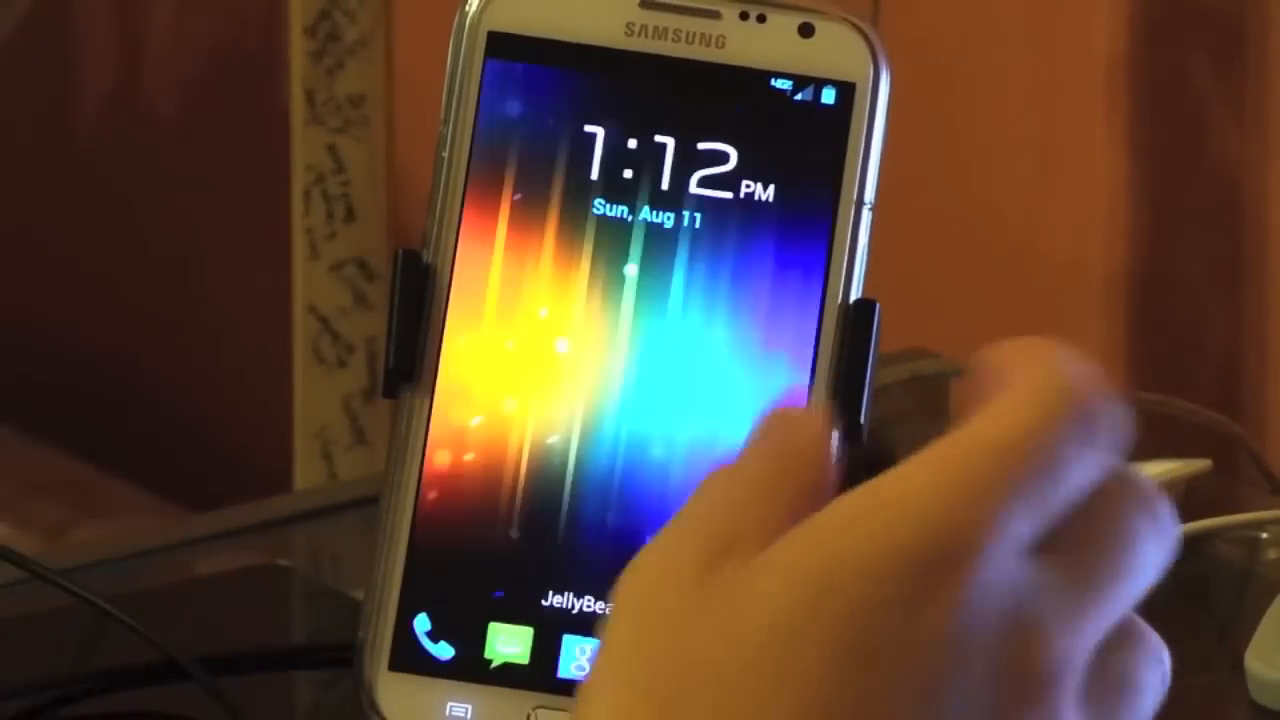
{"action": "left_click_drag", "start_coordinate": [590, 400], "coordinate": [600, 430]}
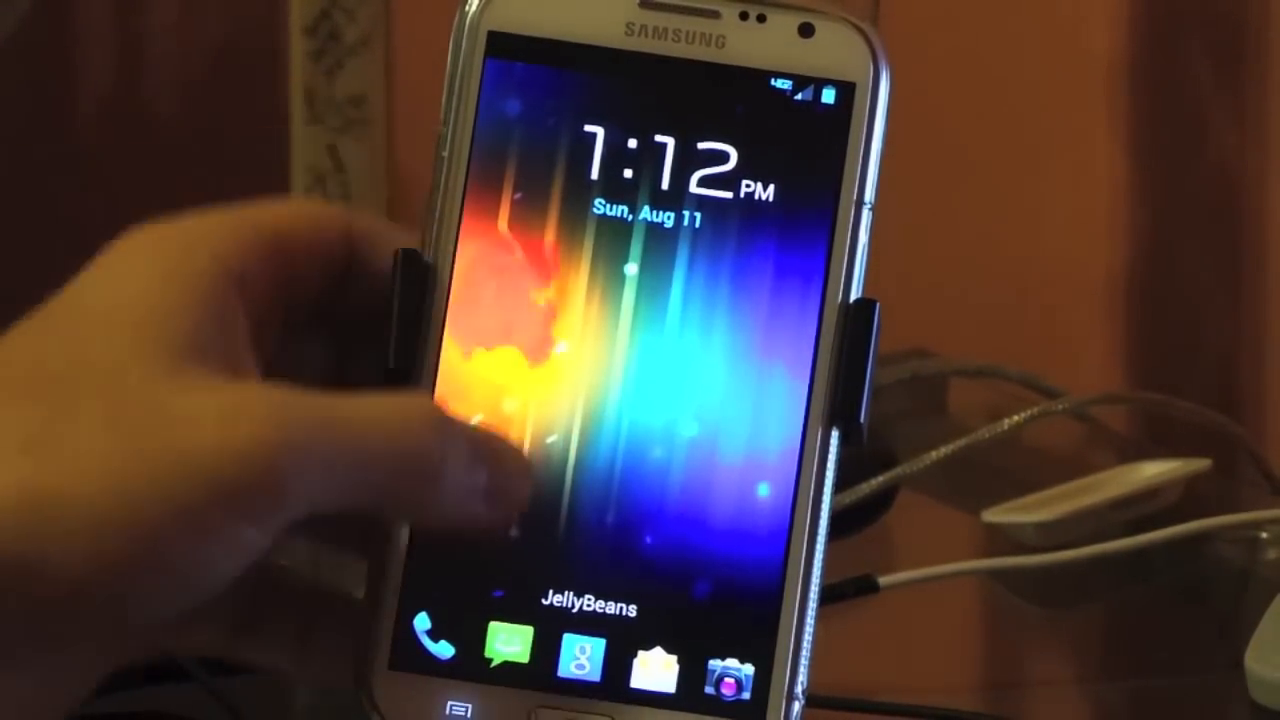
{"action": "left_click", "coordinate": [525, 485]}
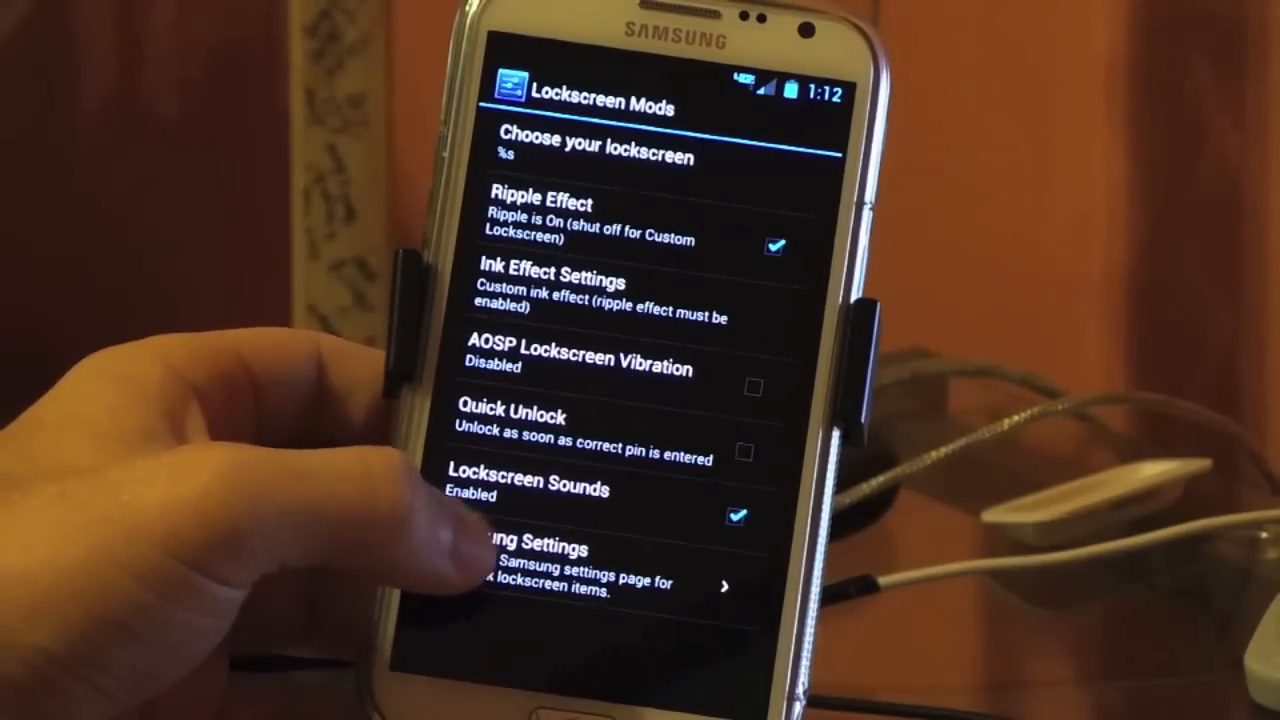
- In Samsung lock screen settings, turn off Help text and briefly view the Shortcuts options
{"action": "left_click", "coordinate": [485, 560]}
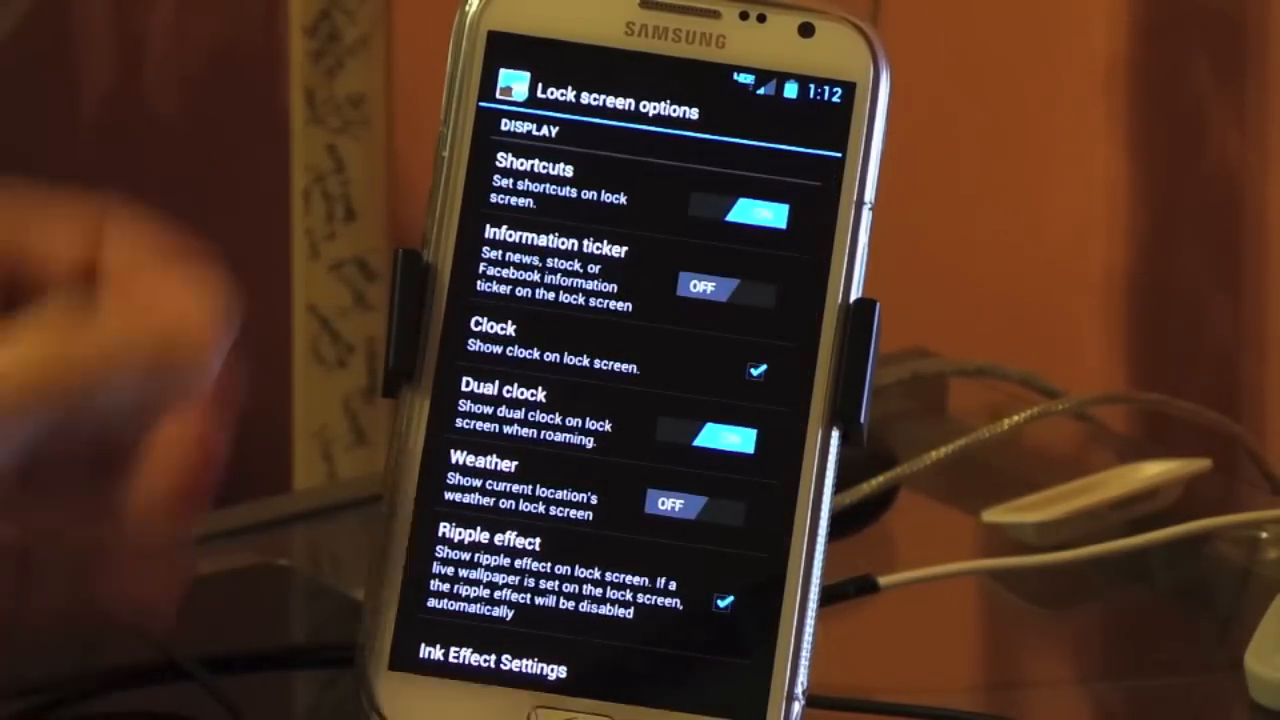
{"action": "scroll", "coordinate": [640, 400], "scroll_direction": "down", "scroll_amount": 3}
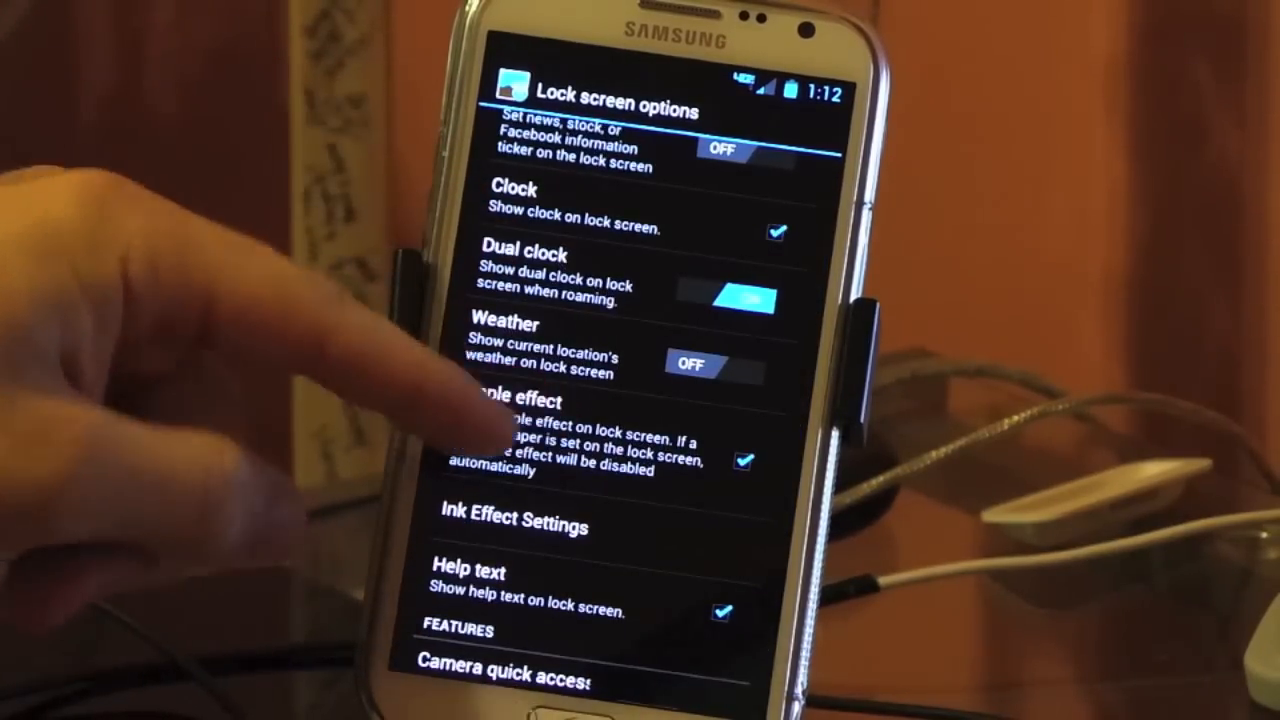
{"action": "scroll", "coordinate": [540, 300], "scroll_direction": "down", "scroll_amount": 1}
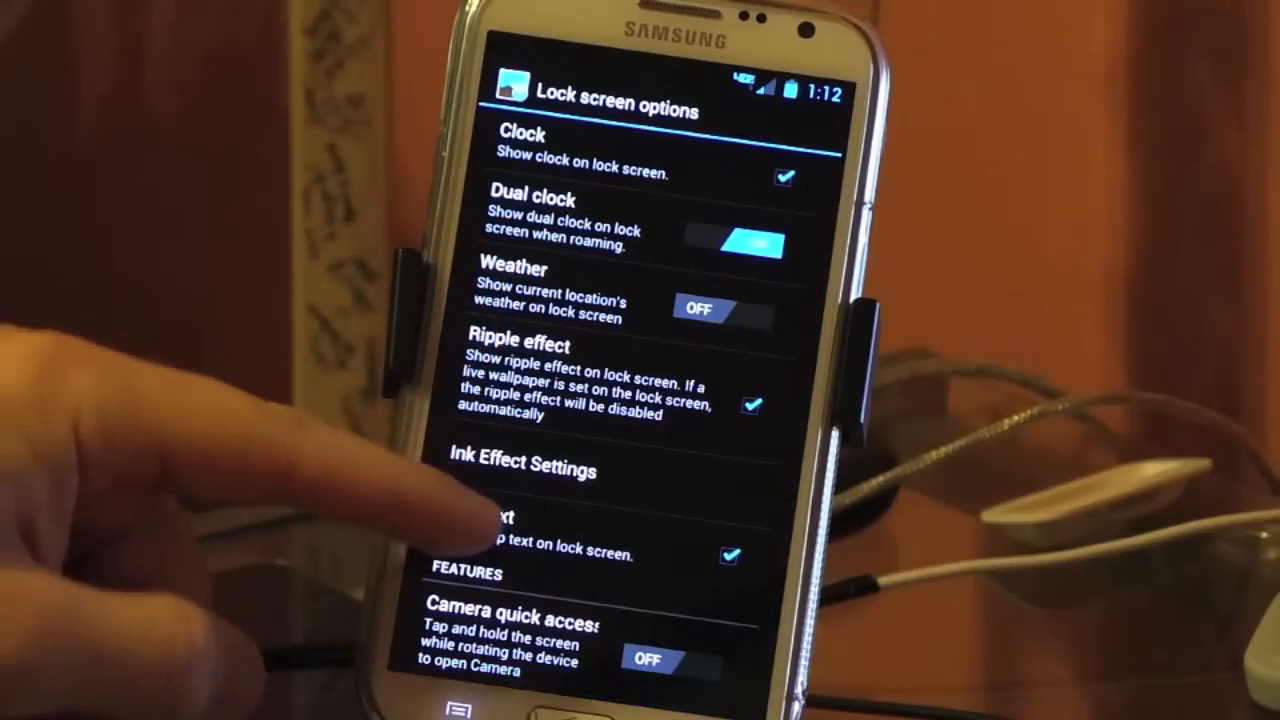
{"action": "left_click", "coordinate": [480, 525]}
{"action": "scroll", "coordinate": [640, 400], "scroll_direction": "up", "scroll_amount": 4}
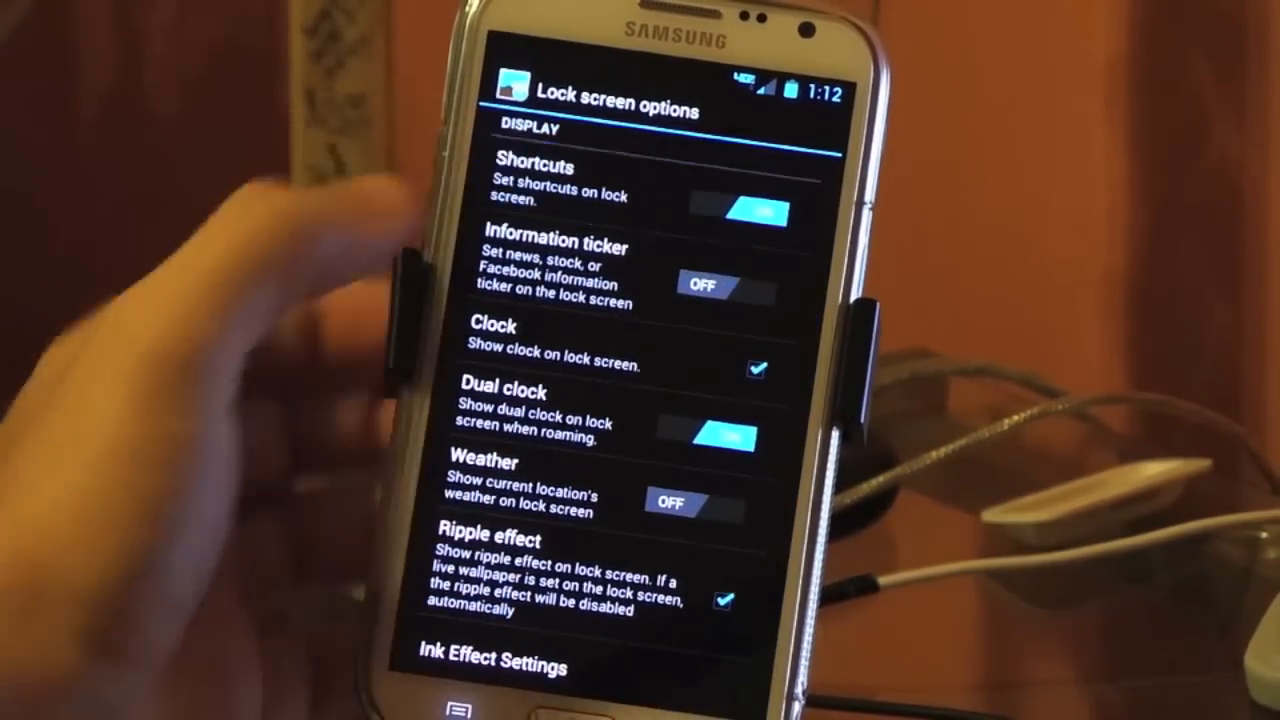
{"action": "left_click", "coordinate": [540, 175]}
{"action": "left_click", "coordinate": [700, 712]}
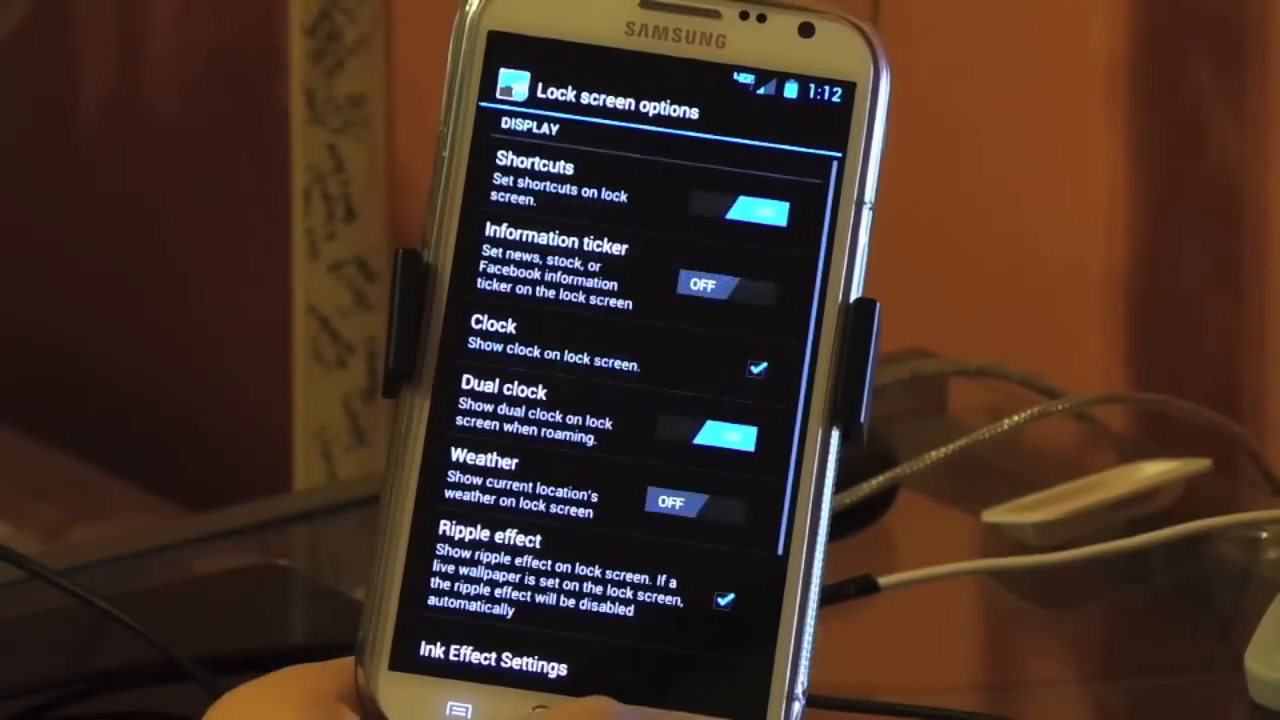
- Back out of Lockscreen Mods to the Rom Control category list
{"action": "key", "text": "Escape"}
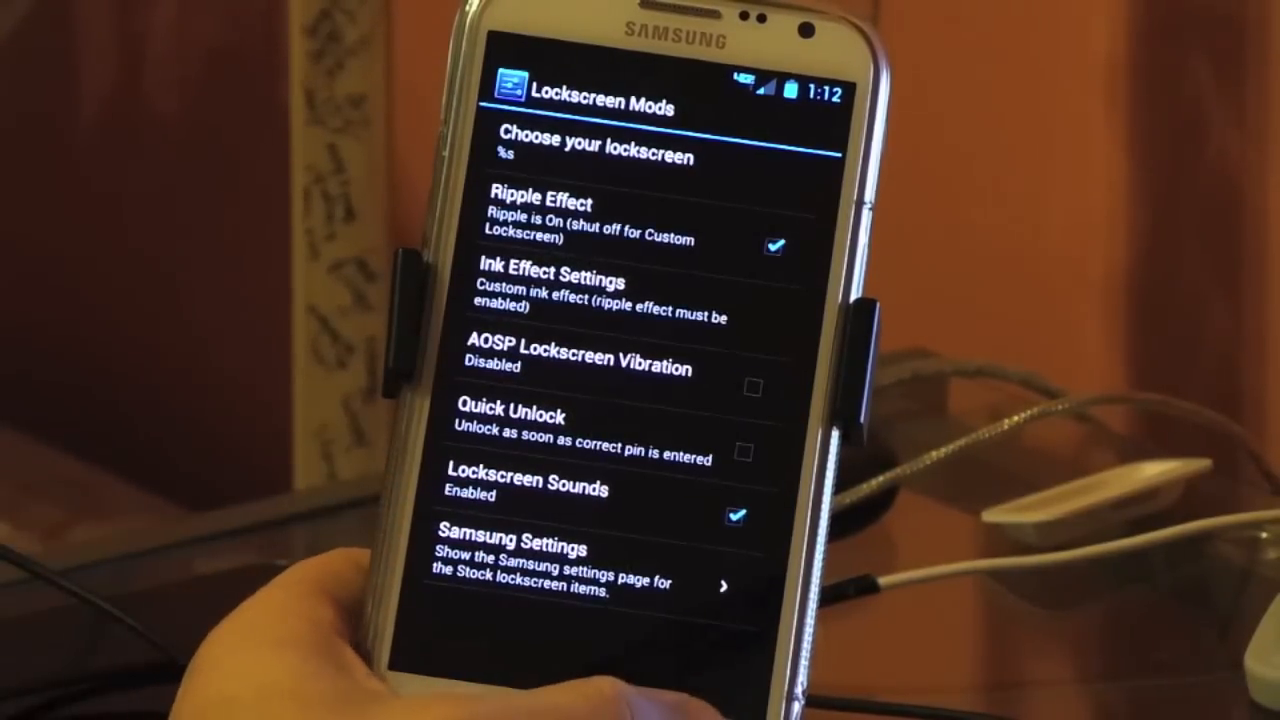
{"action": "key", "text": "Escape"}
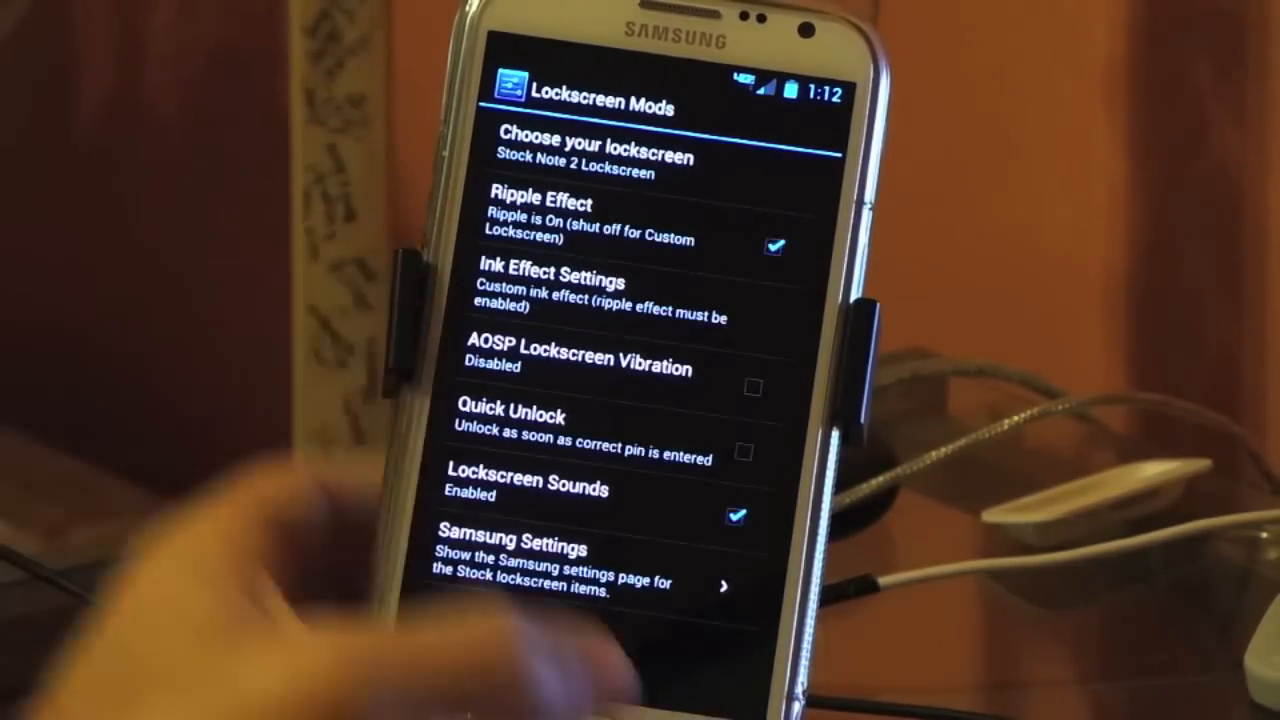
{"action": "key", "text": "Escape"}
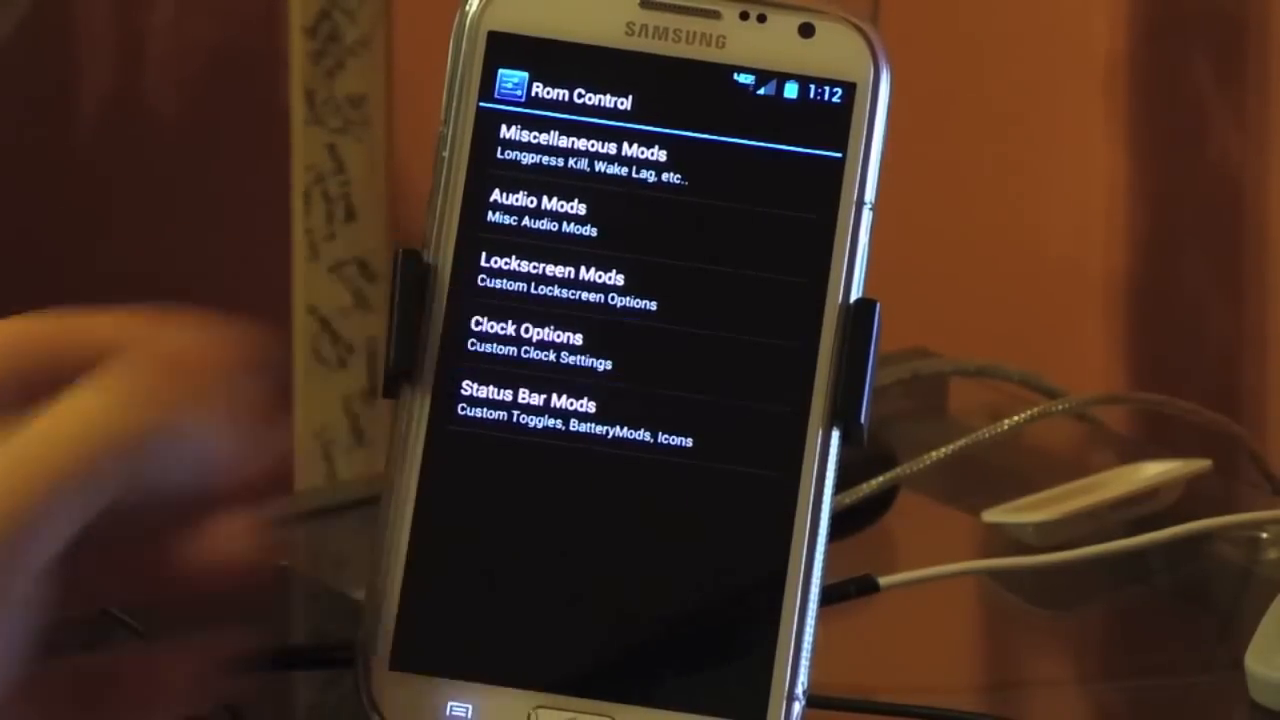
- Try the status-bar clock centred, then leave it on the right
{"action": "left_click", "coordinate": [560, 150]}
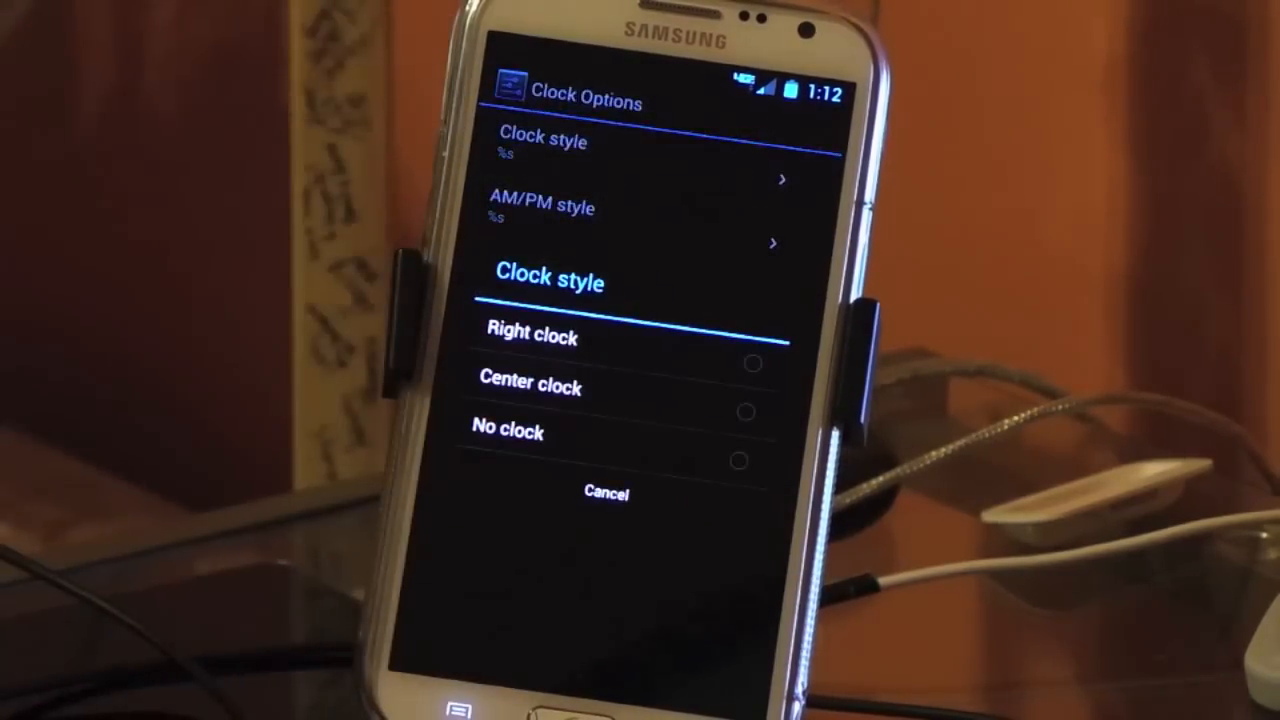
{"action": "left_click", "coordinate": [533, 336]}
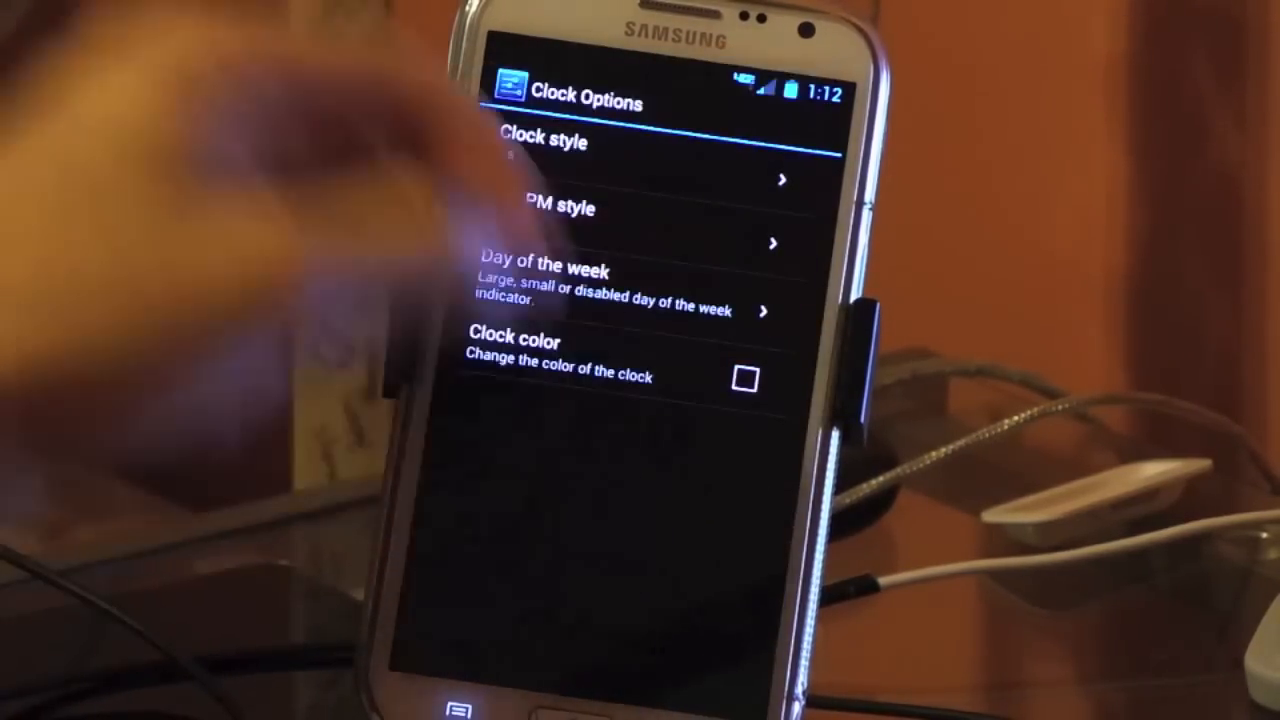
{"action": "left_click", "coordinate": [545, 145]}
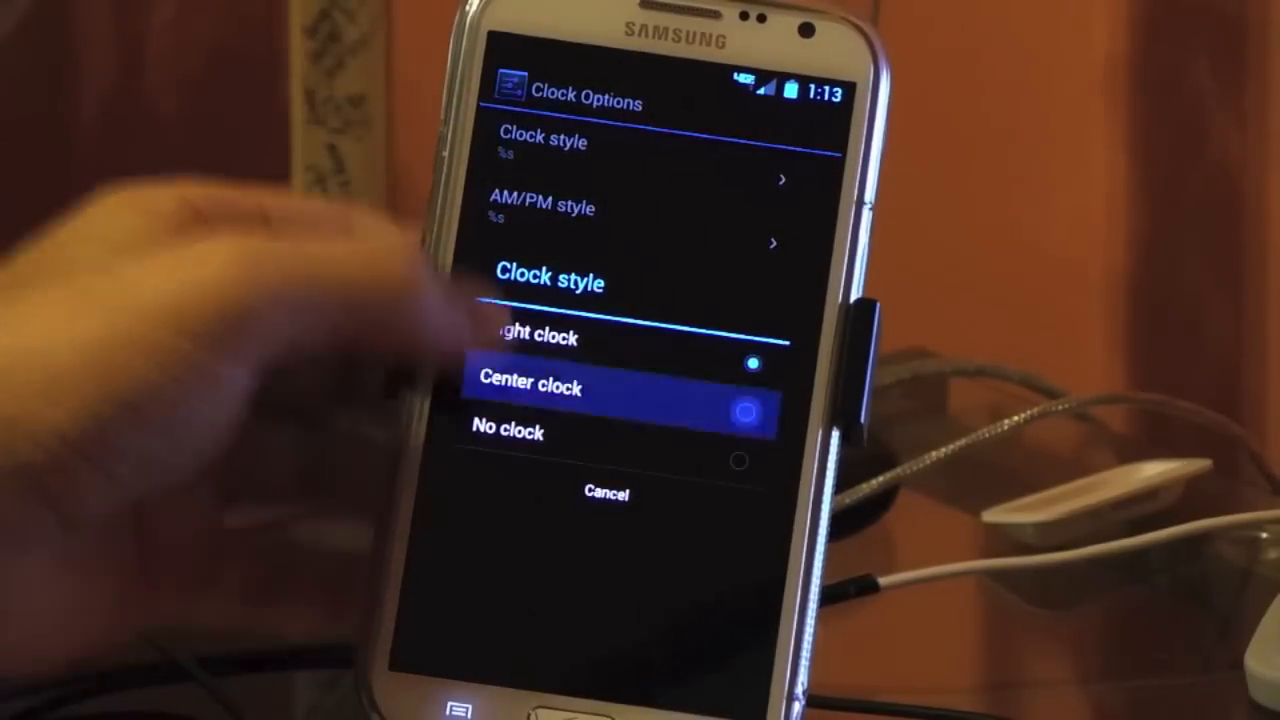
{"action": "left_click", "coordinate": [530, 387]}
{"action": "left_click", "coordinate": [545, 145]}
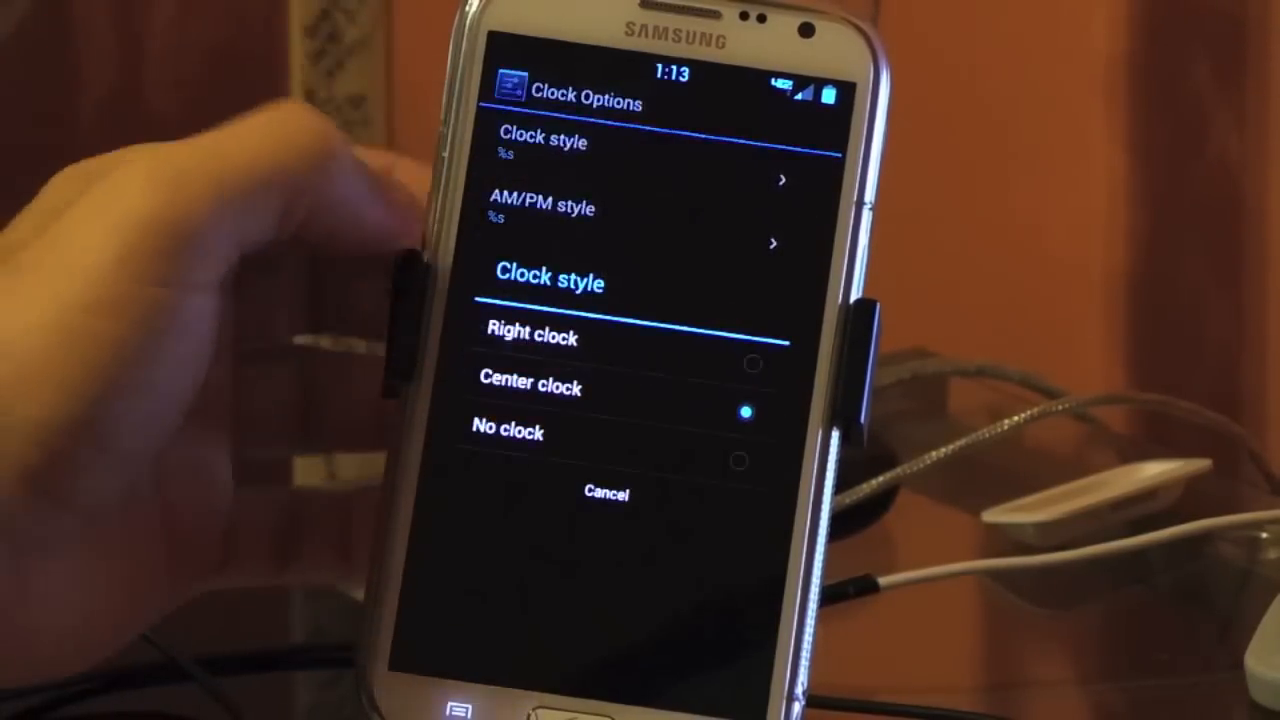
{"action": "left_click", "coordinate": [530, 335]}
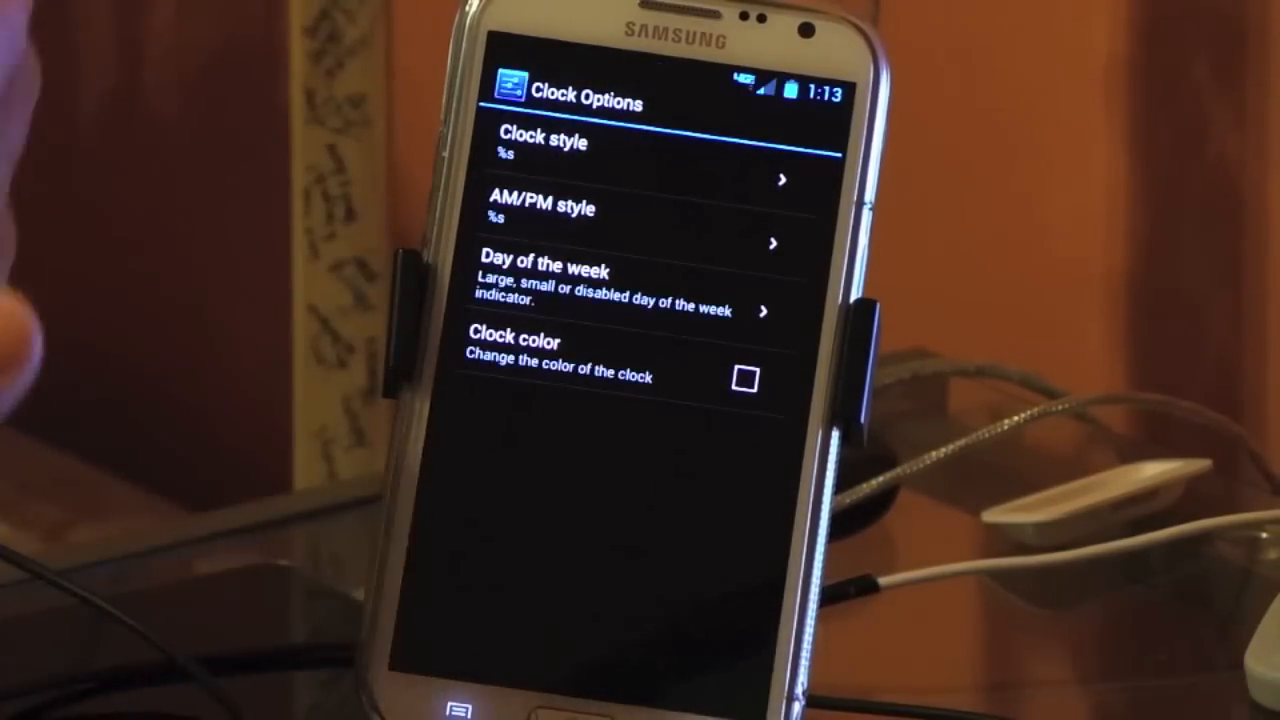
- Try regular and small AM/PM, then set AM/PM style to Don't show
{"action": "left_click", "coordinate": [540, 207]}
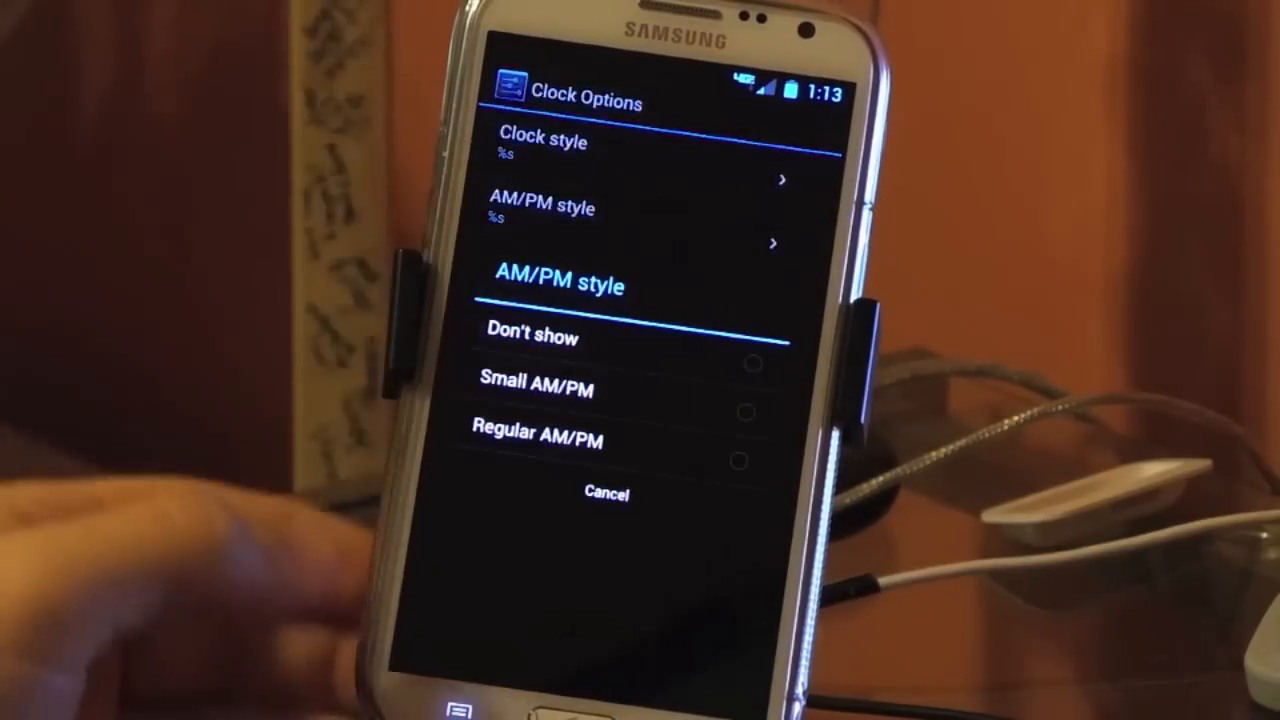
{"action": "left_click", "coordinate": [540, 440]}
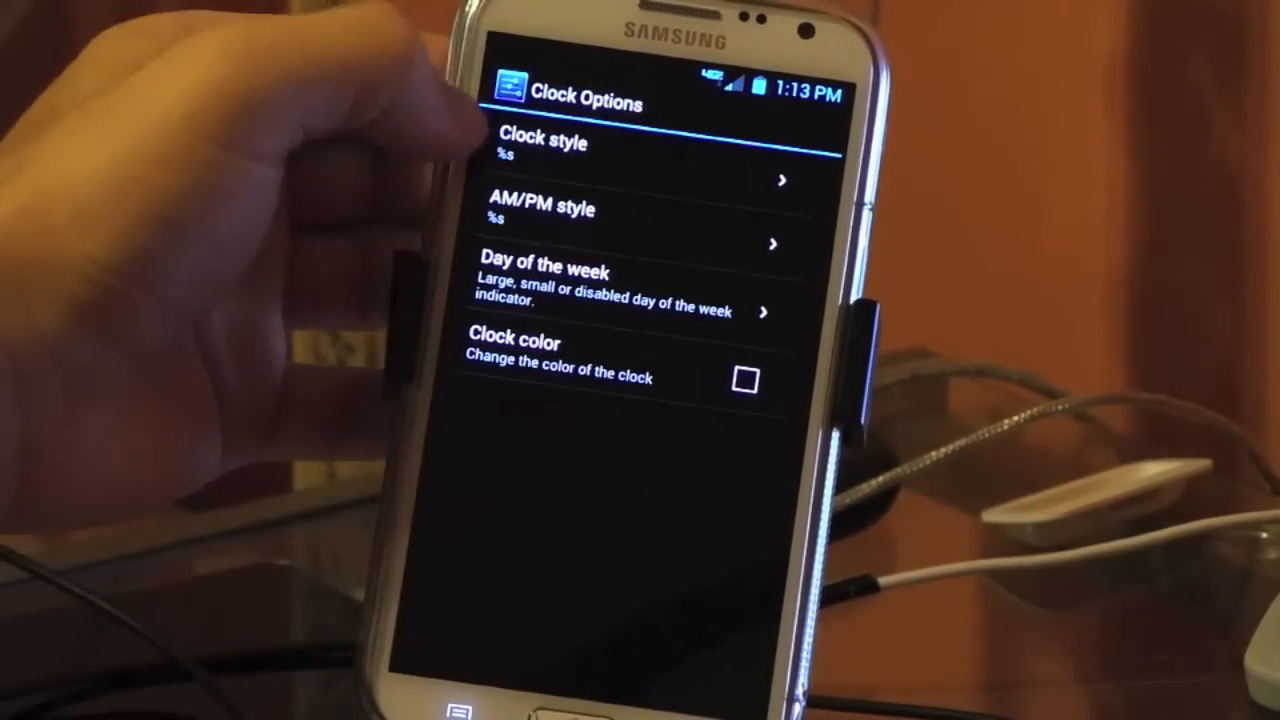
{"action": "left_click", "coordinate": [545, 145]}
{"action": "left_click", "coordinate": [606, 492]}
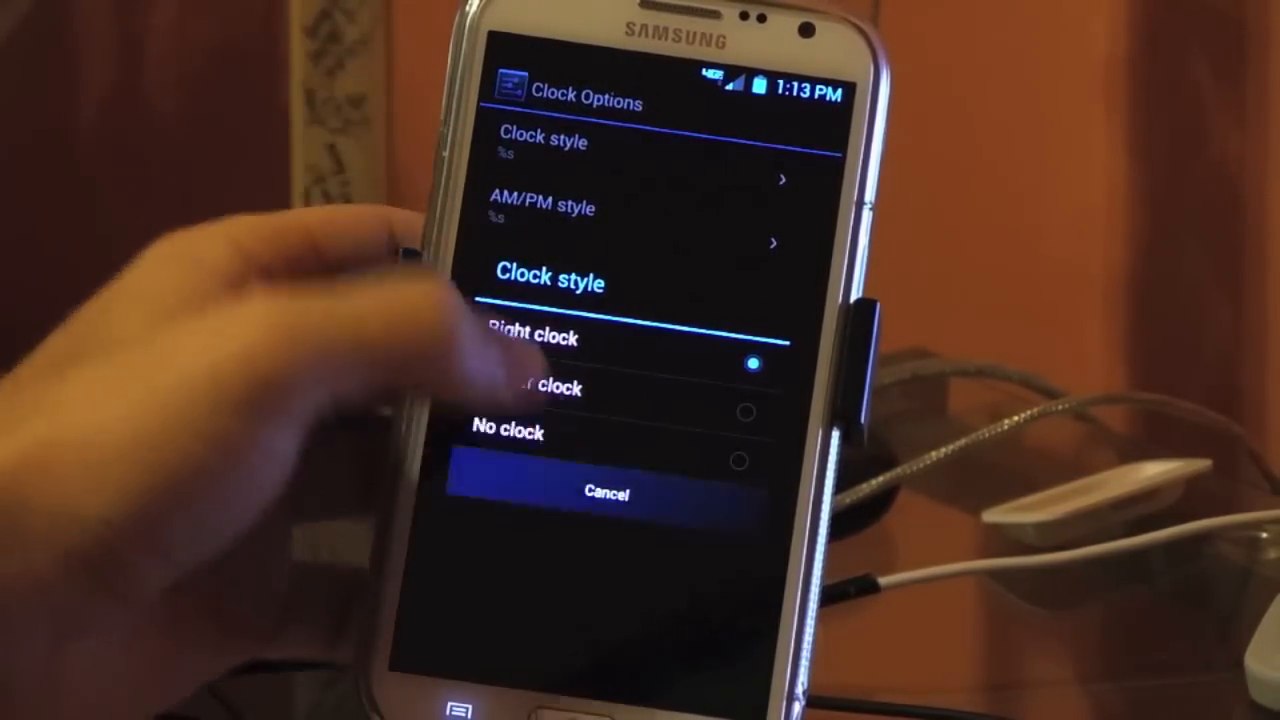
{"action": "left_click", "coordinate": [540, 207]}
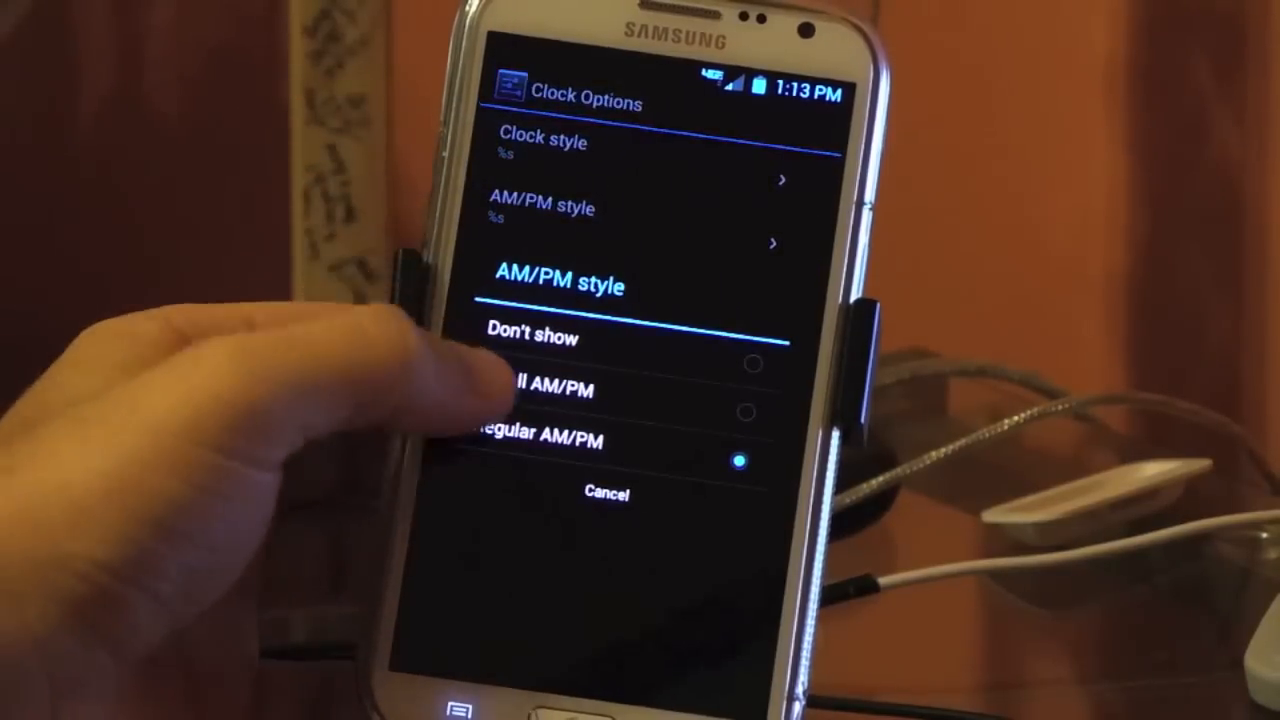
{"action": "left_click", "coordinate": [540, 207]}
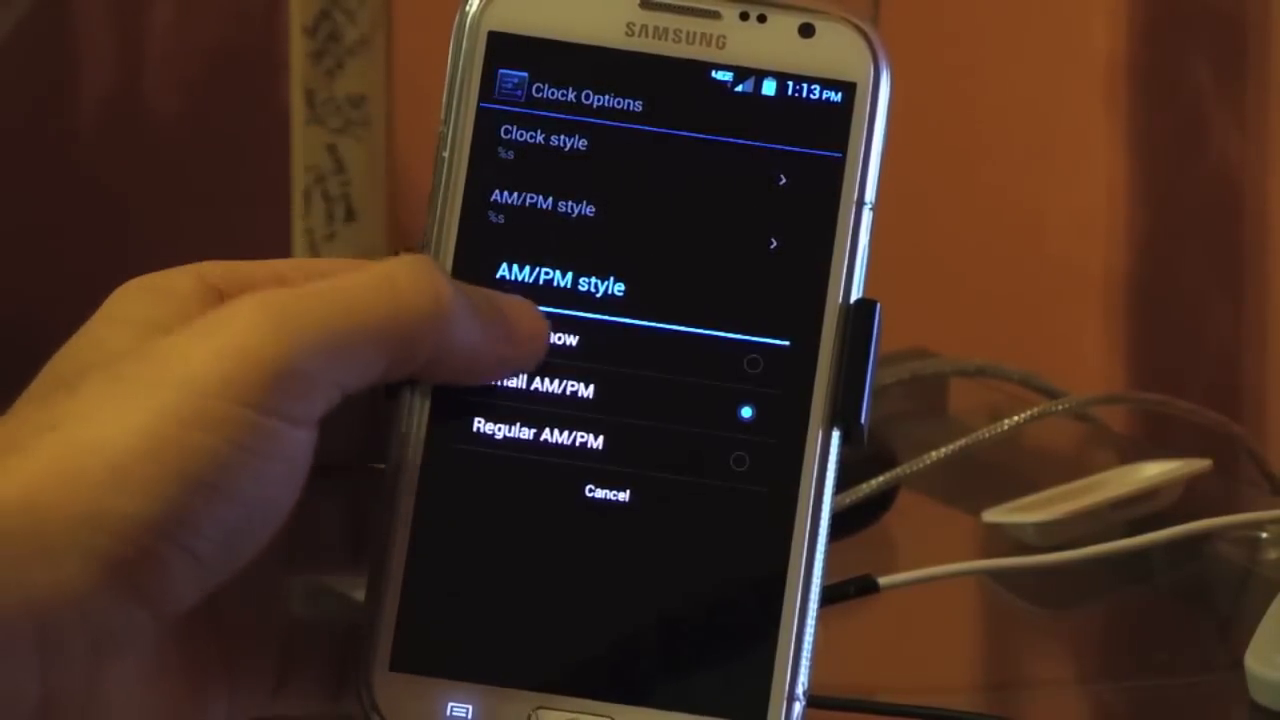
{"action": "left_click", "coordinate": [540, 334]}
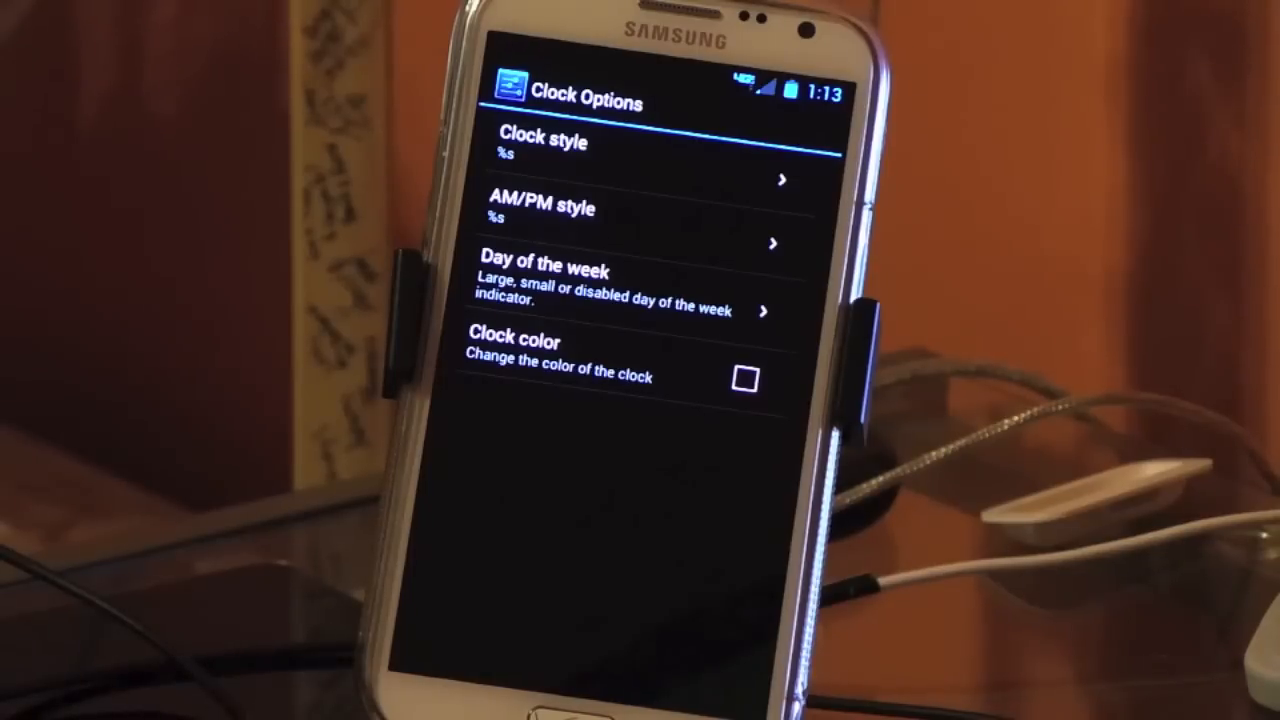
- Set Day of the week to Don't show and peek at the clock colour picker
{"action": "left_click", "coordinate": [545, 275]}
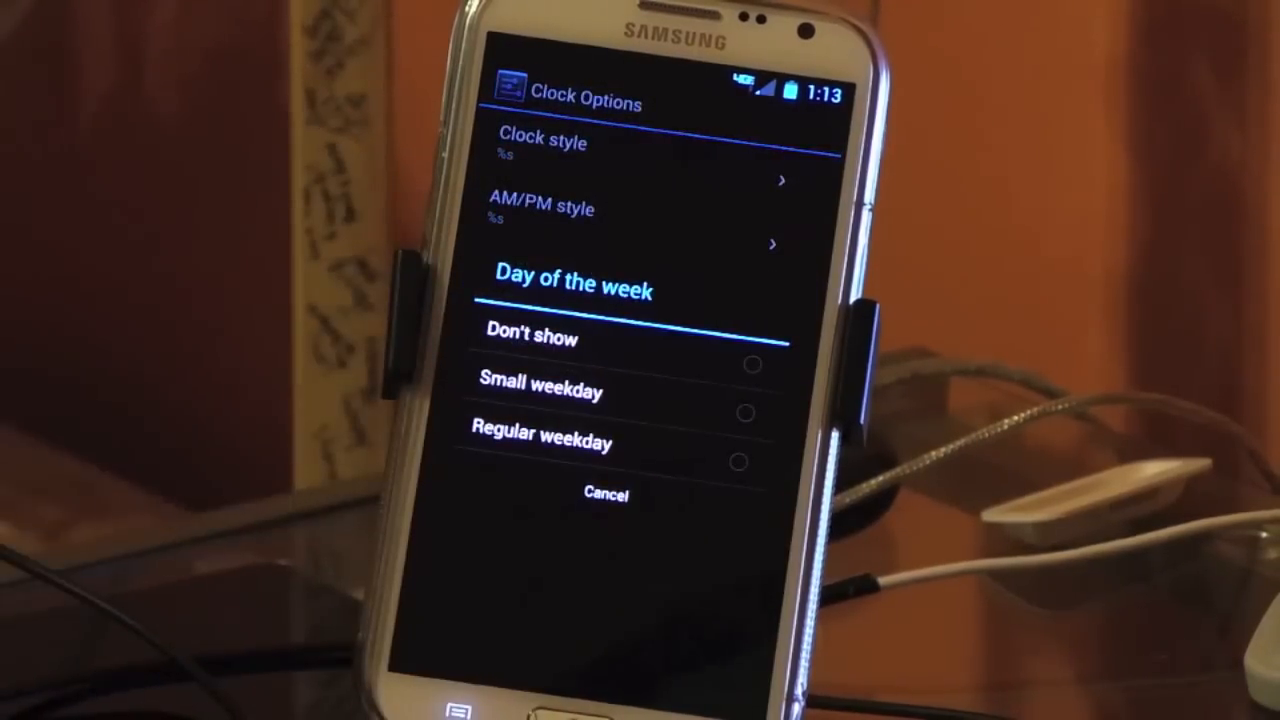
{"action": "left_click", "coordinate": [541, 434]}
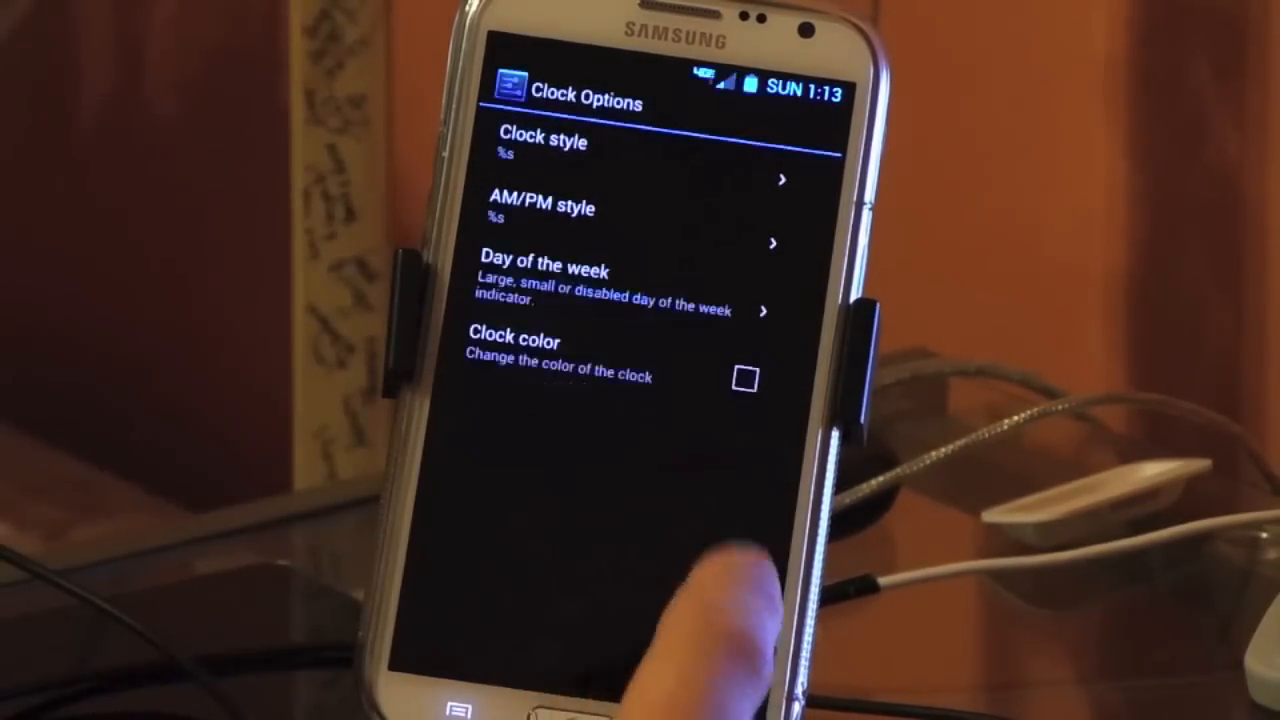
{"action": "left_click", "coordinate": [600, 285]}
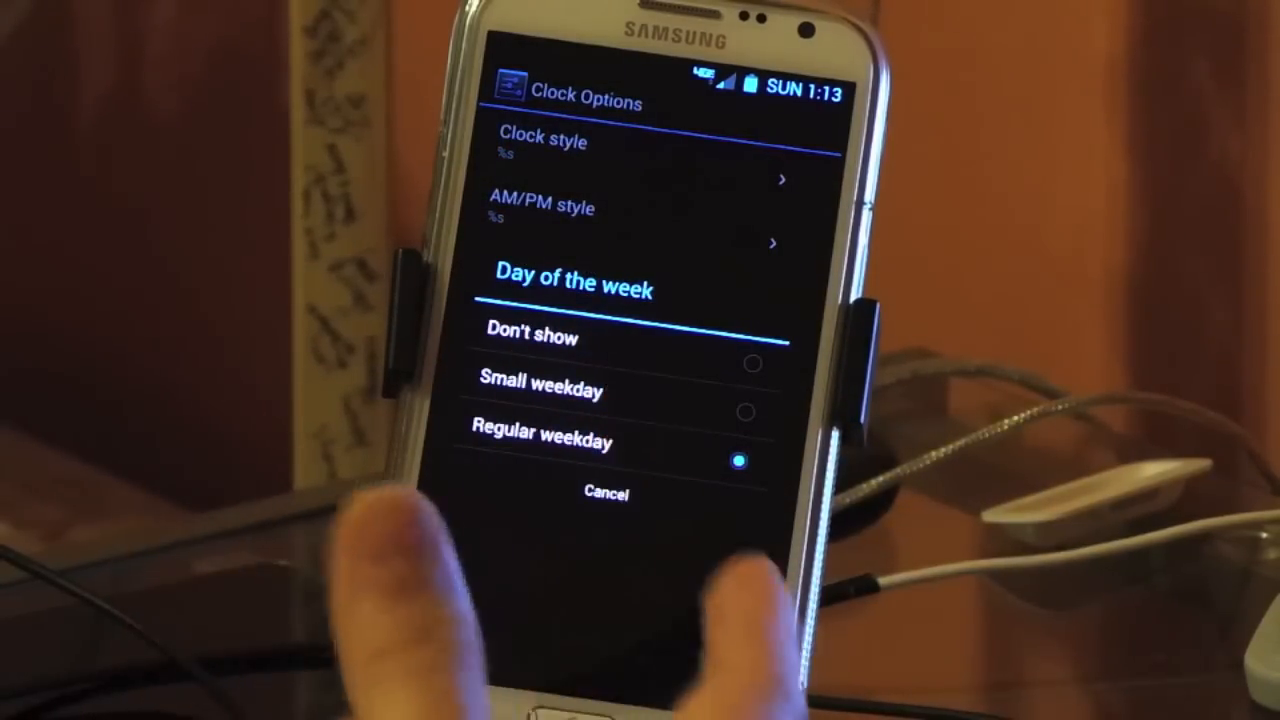
{"action": "left_click", "coordinate": [560, 425]}
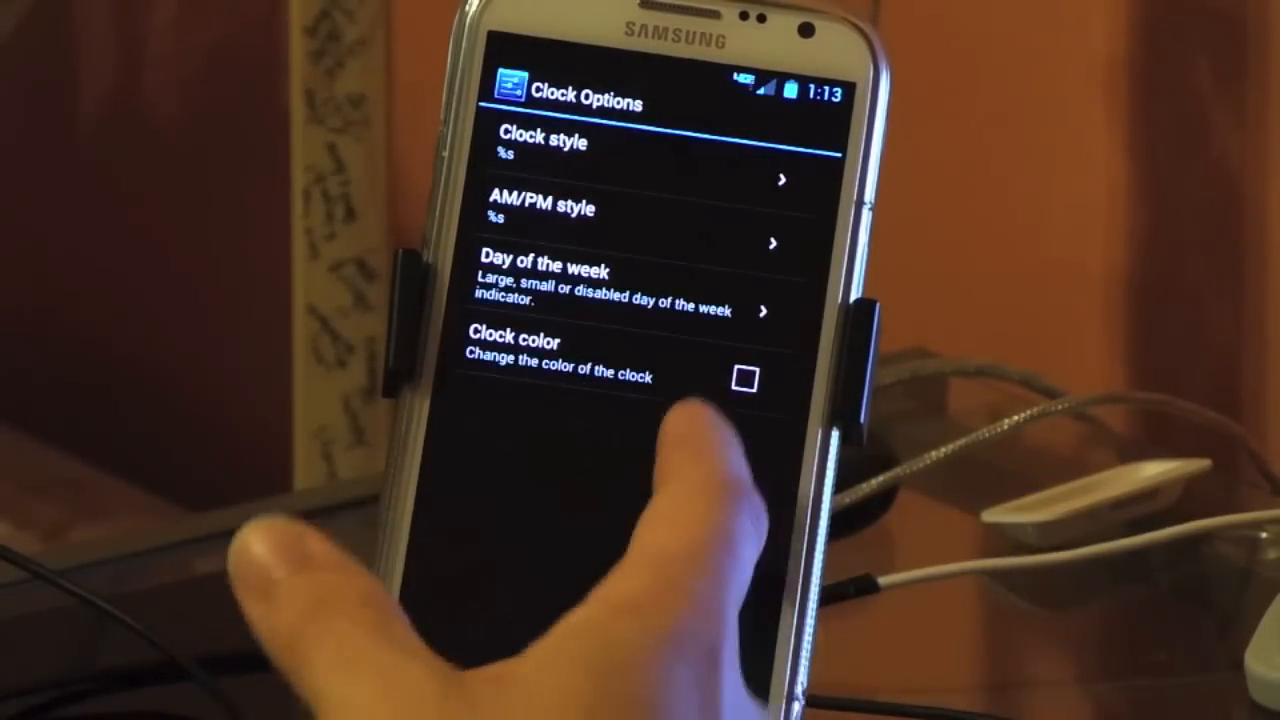
{"action": "left_click", "coordinate": [590, 350]}
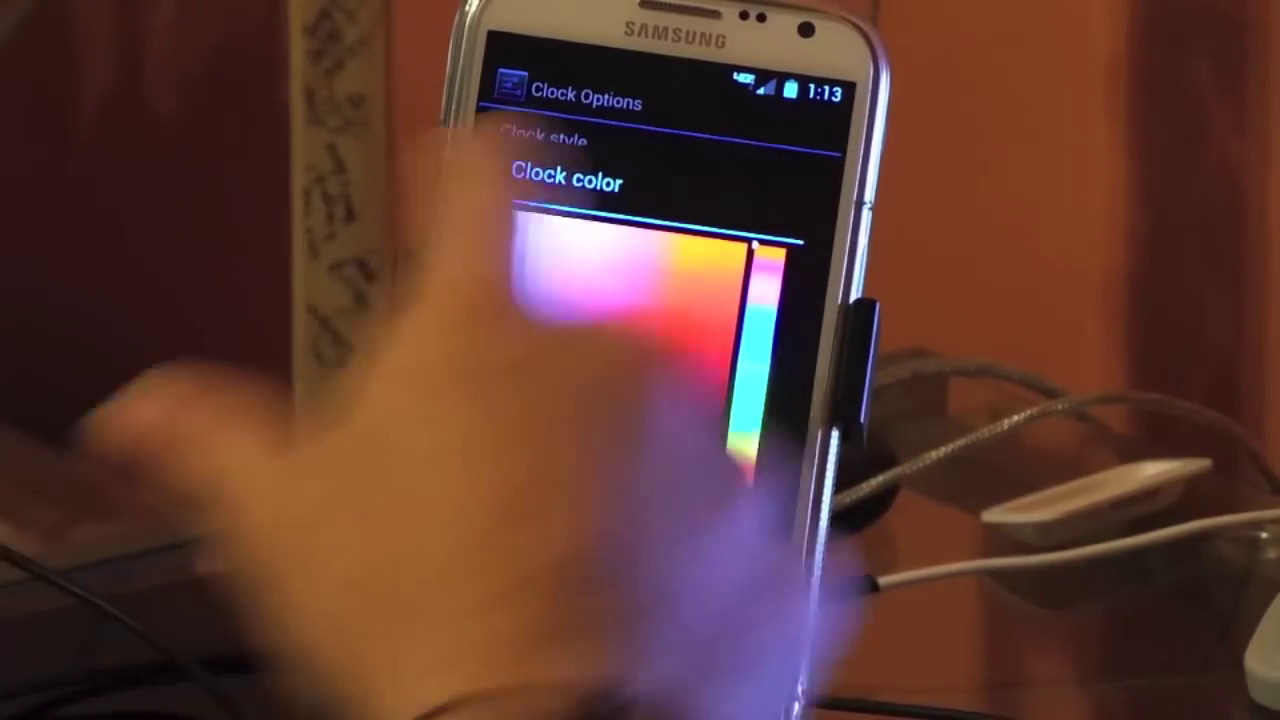
{"action": "left_click", "coordinate": [668, 556]}
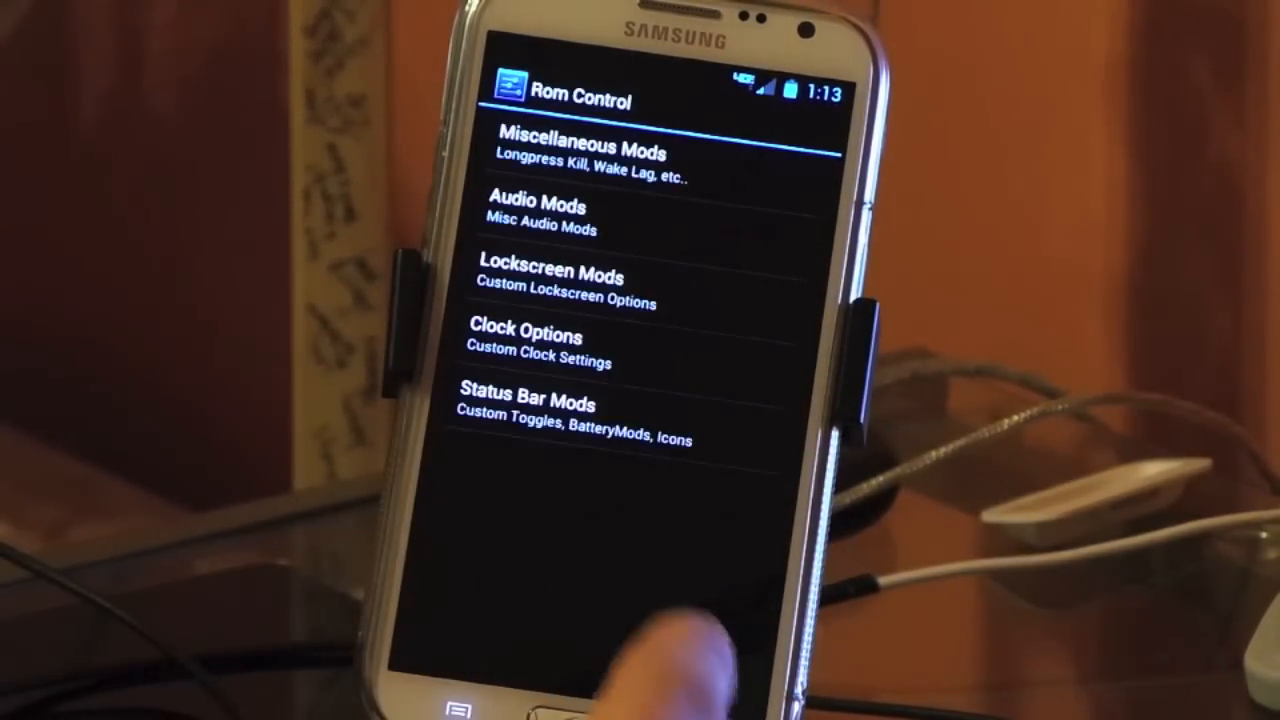
- In Status Bar Mods' Toggle Settings, pull down the shade to view the quick-panel toggles
{"action": "left_click", "coordinate": [525, 405]}
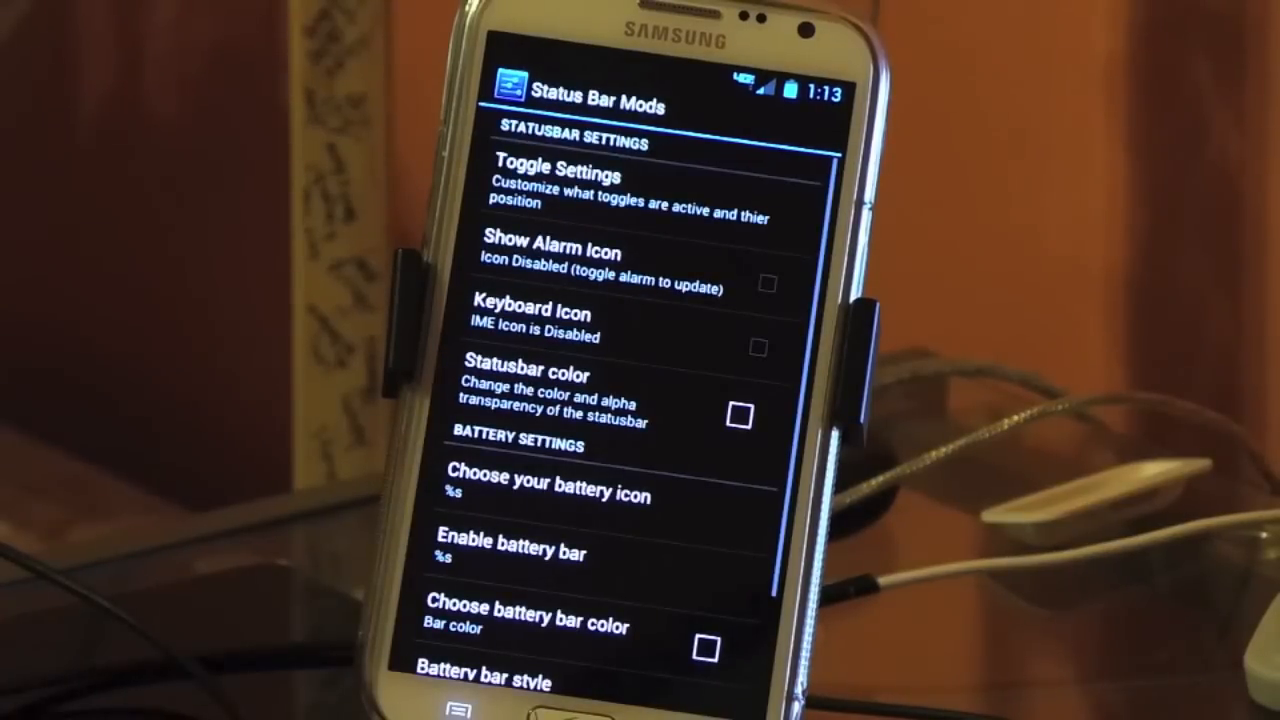
{"action": "left_click", "coordinate": [558, 180]}
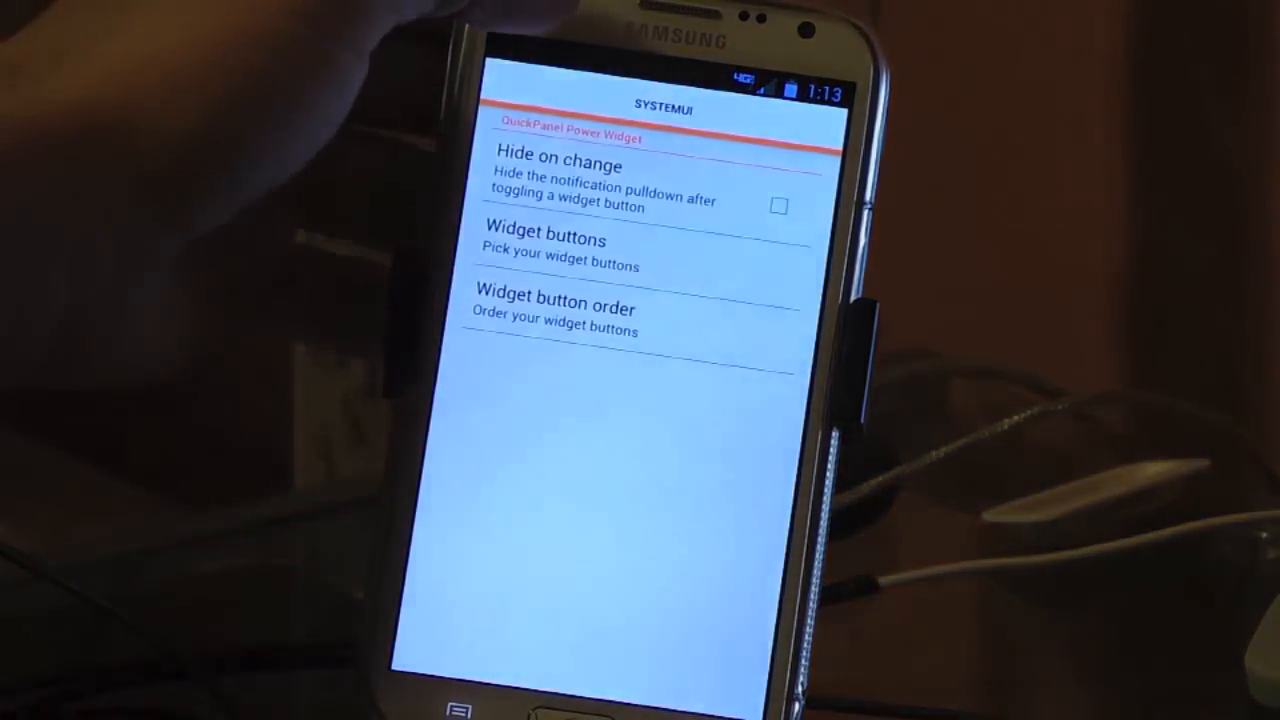
{"action": "left_click_drag", "start_coordinate": [640, 80], "coordinate": [480, 440]}
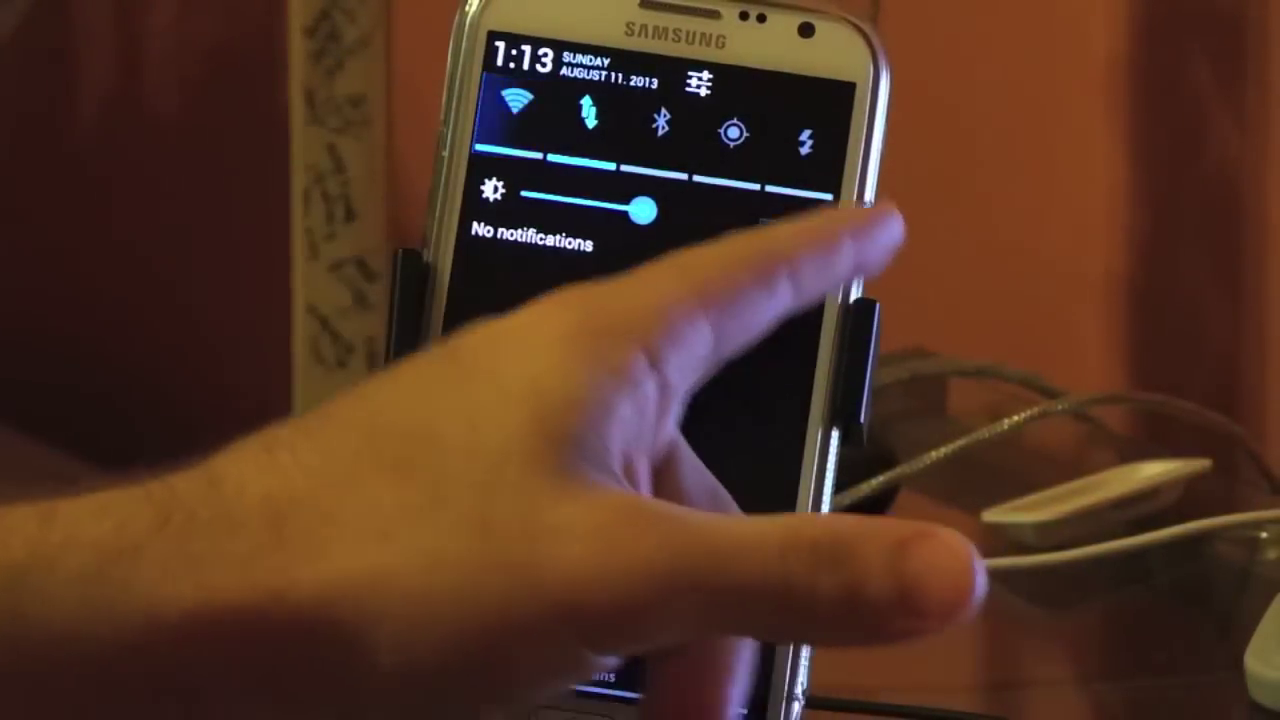
{"action": "left_click_drag", "start_coordinate": [780, 130], "coordinate": [500, 125]}
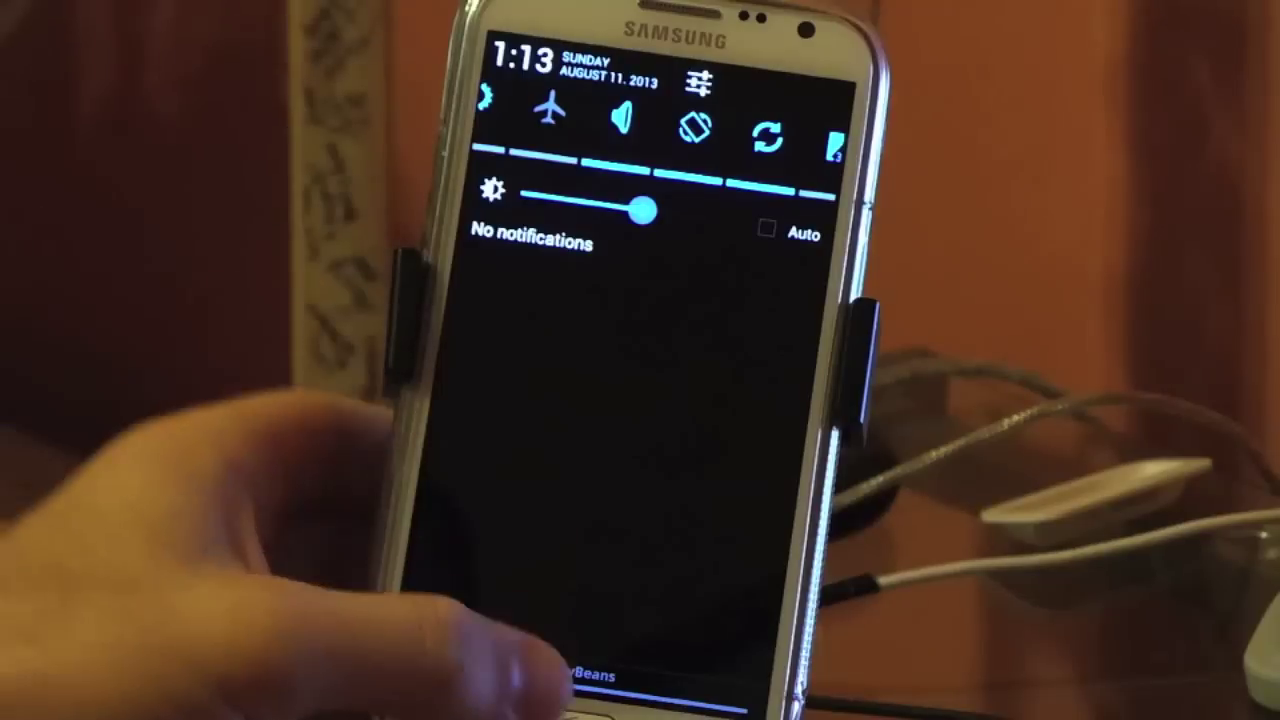
{"action": "left_click_drag", "start_coordinate": [560, 600], "coordinate": [520, 250]}
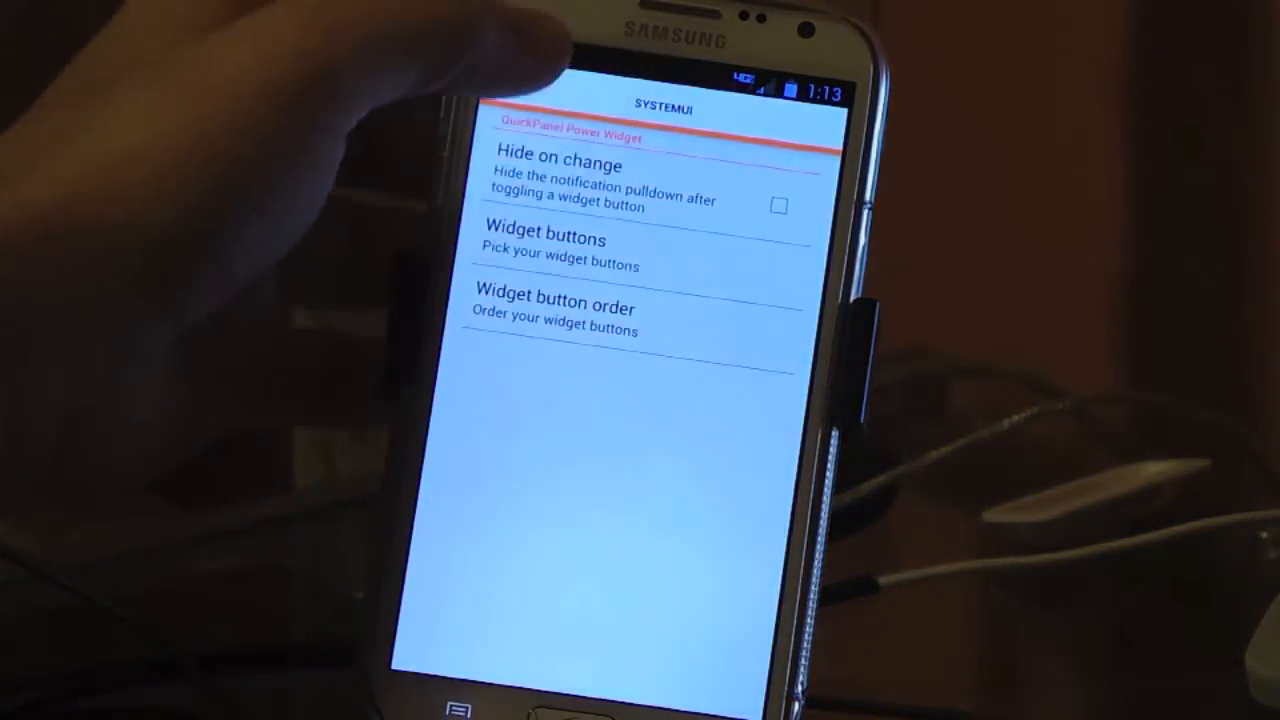
- Review the Widget buttons list and Brightness modes unchanged, returning to Status Bar Mods
{"action": "left_click", "coordinate": [545, 240]}
{"action": "mouse_move", "coordinate": [600, 550]}
{"action": "left_mouse_down"}
{"action": "mouse_move", "coordinate": [560, 300]}
{"action": "mouse_move", "coordinate": [543, 457]}
{"action": "mouse_move", "coordinate": [457, 300]}
{"action": "left_mouse_up"}
{"action": "mouse_move", "coordinate": [520, 350]}
{"action": "left_mouse_down"}
{"action": "mouse_move", "coordinate": [520, 600]}
{"action": "mouse_move", "coordinate": [520, 250]}
{"action": "left_mouse_up"}
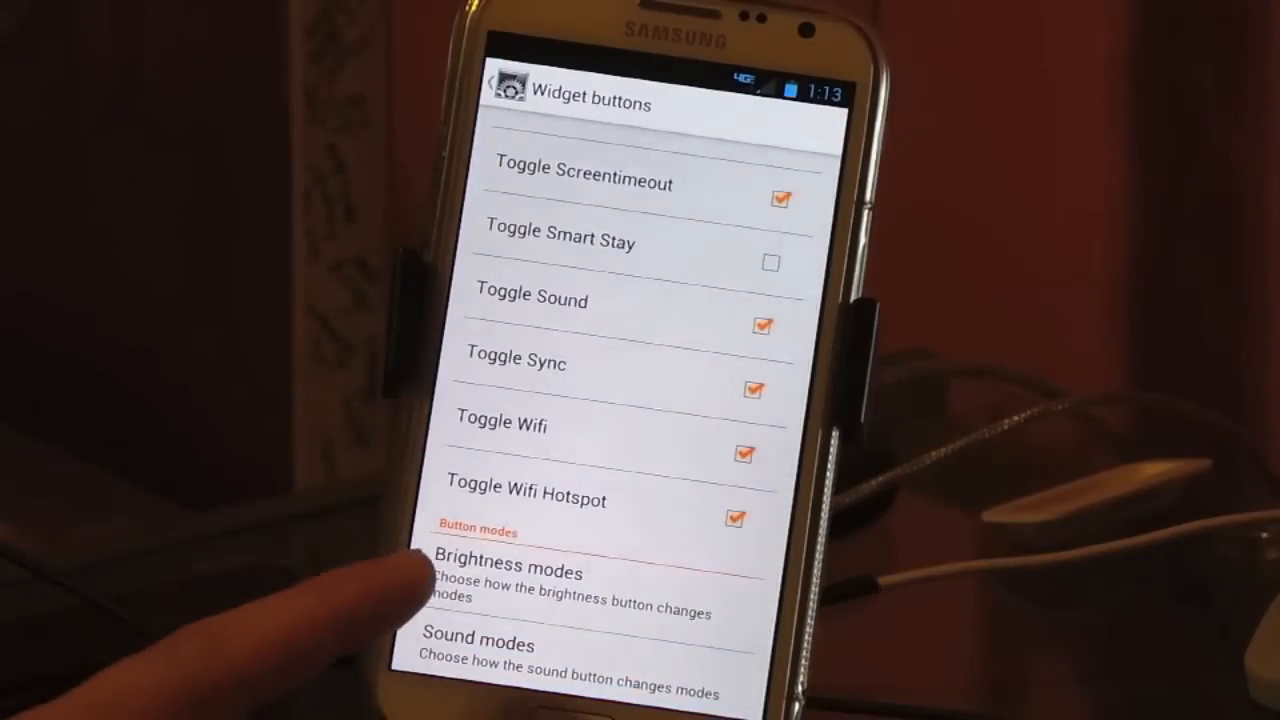
{"action": "left_click", "coordinate": [500, 580]}
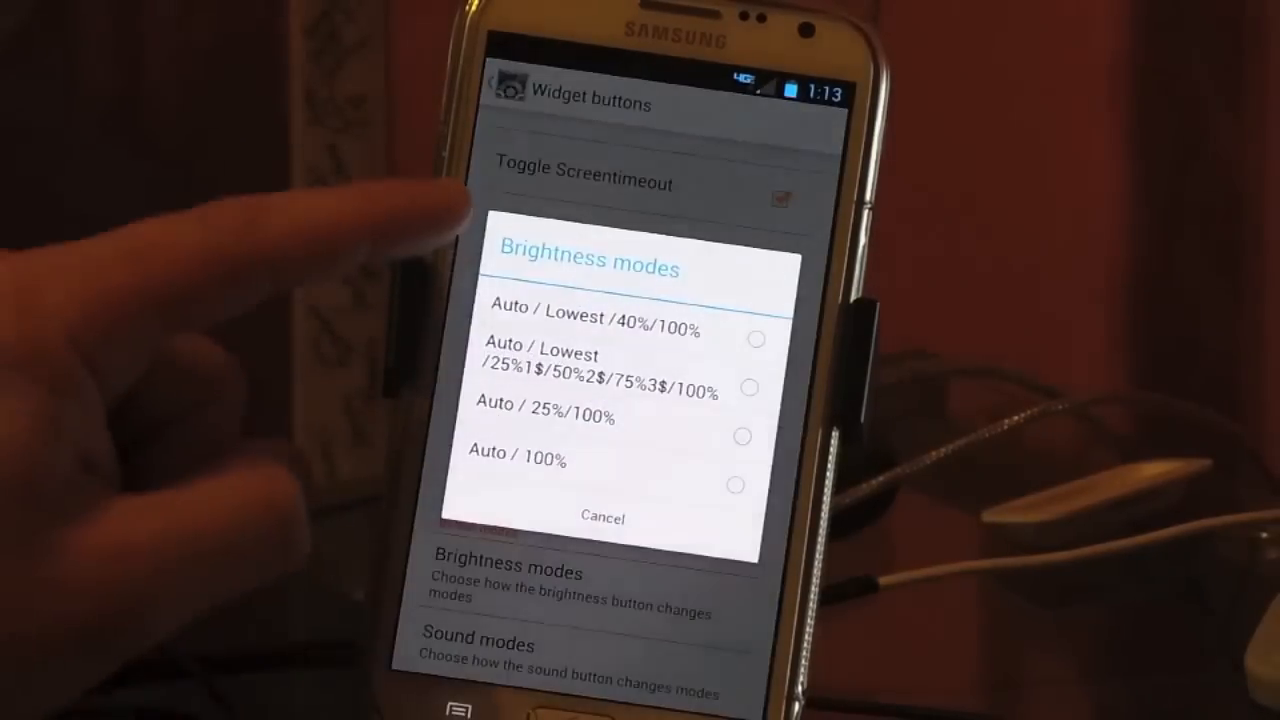
{"action": "left_click", "coordinate": [500, 465]}
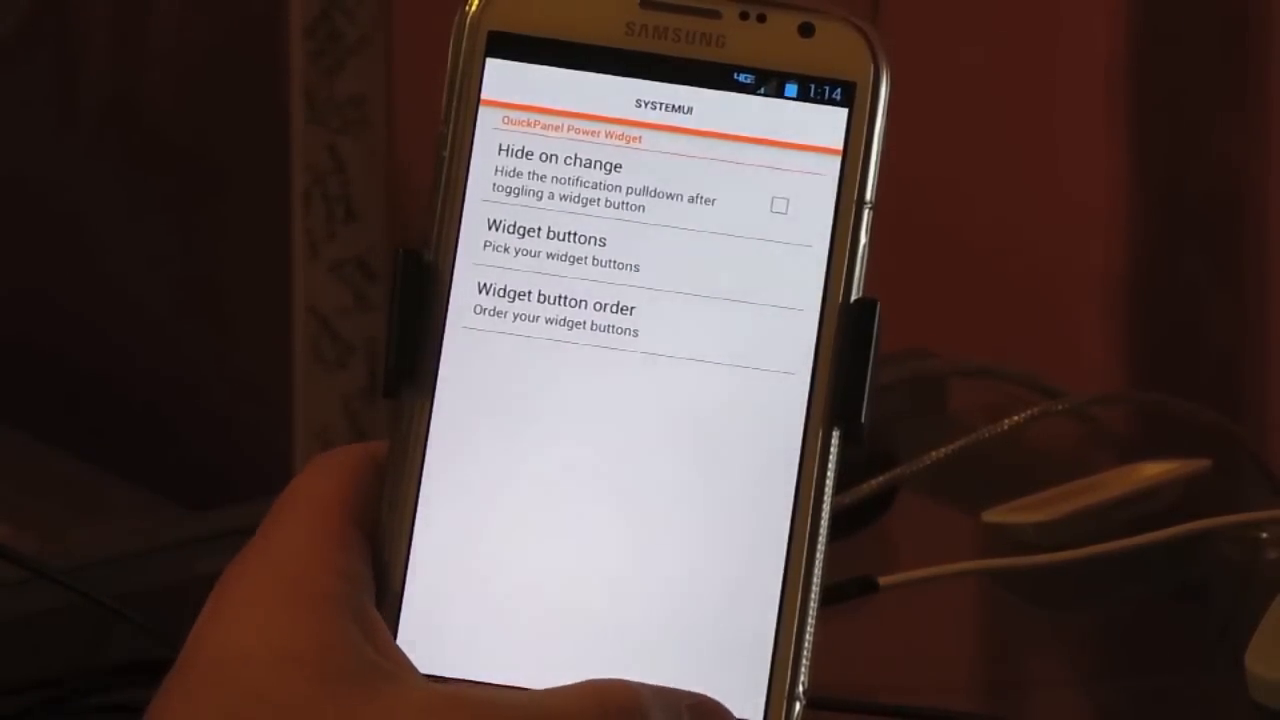
{"action": "left_click", "coordinate": [700, 705]}
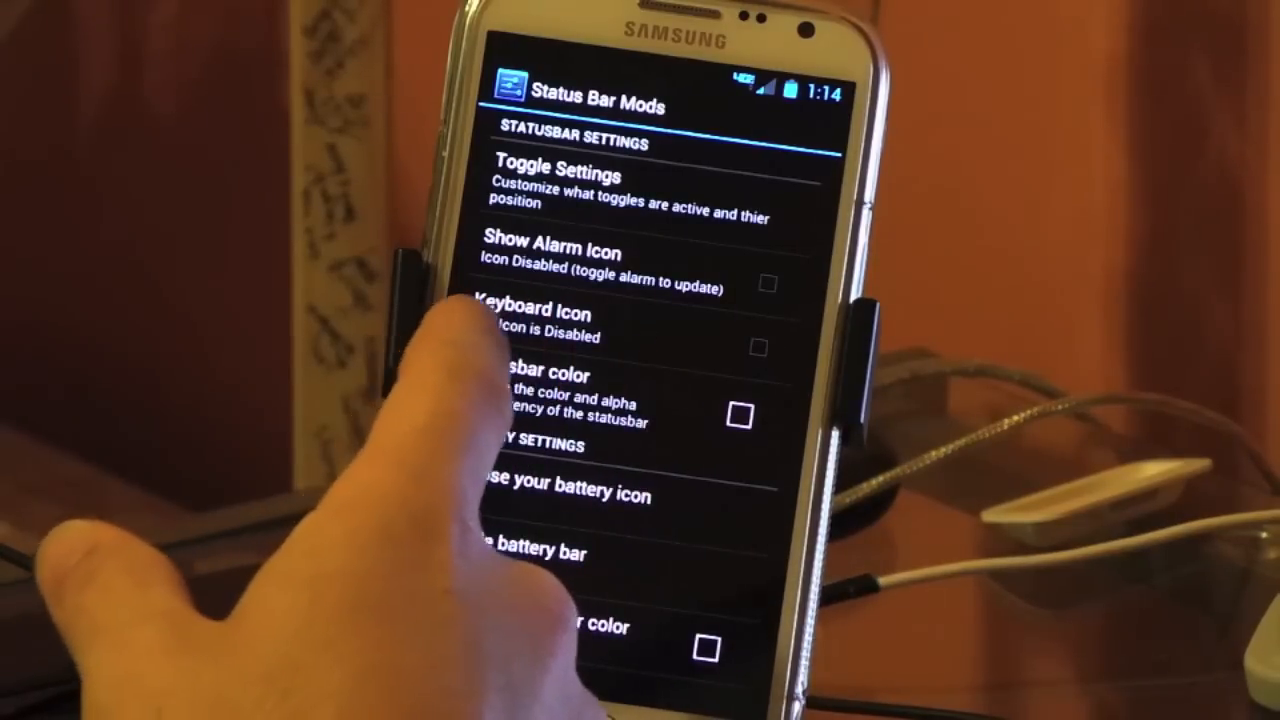
{"action": "left_click", "coordinate": [758, 346]}
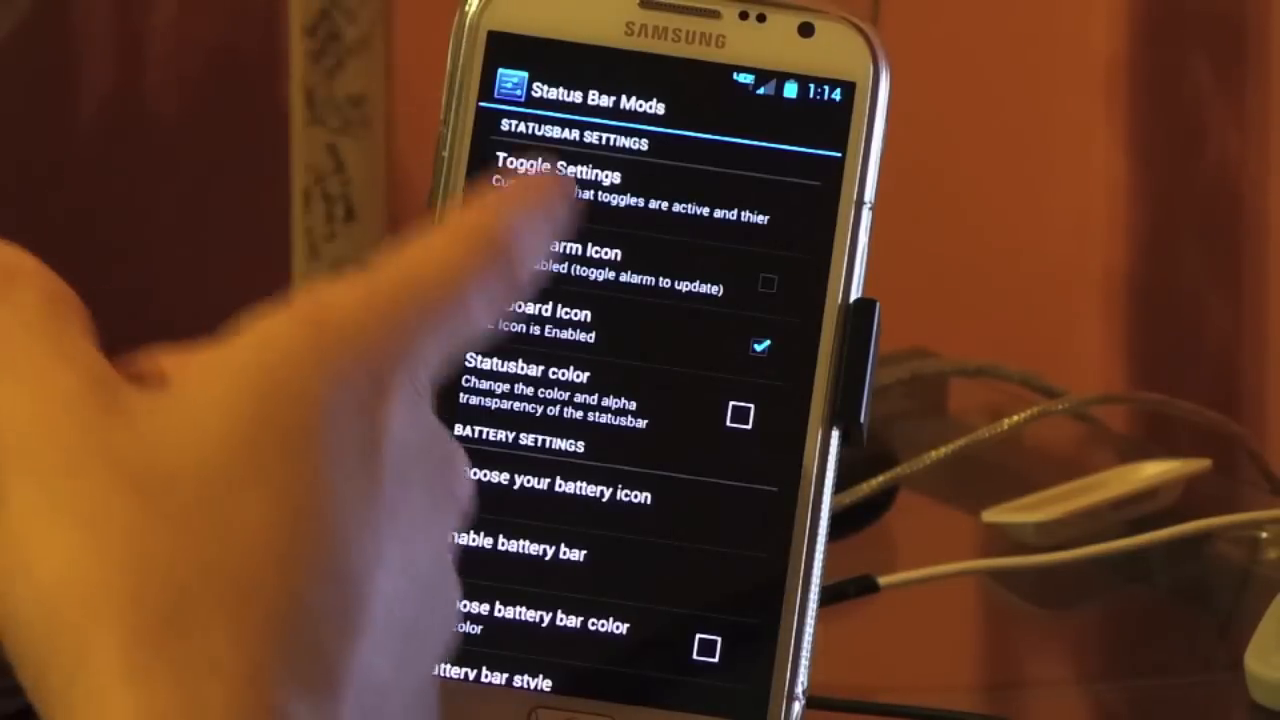
{"action": "left_click", "coordinate": [560, 325]}
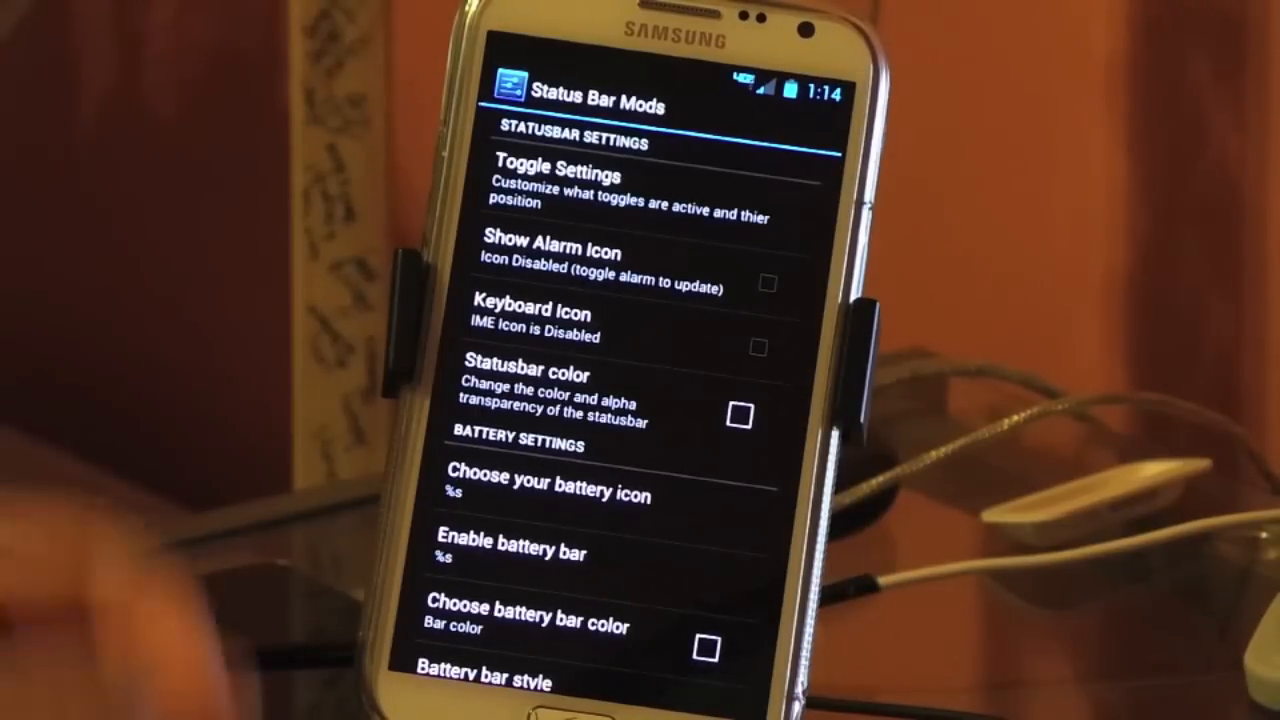
{"action": "scroll", "coordinate": [600, 400], "scroll_direction": "down", "scroll_amount": 1}
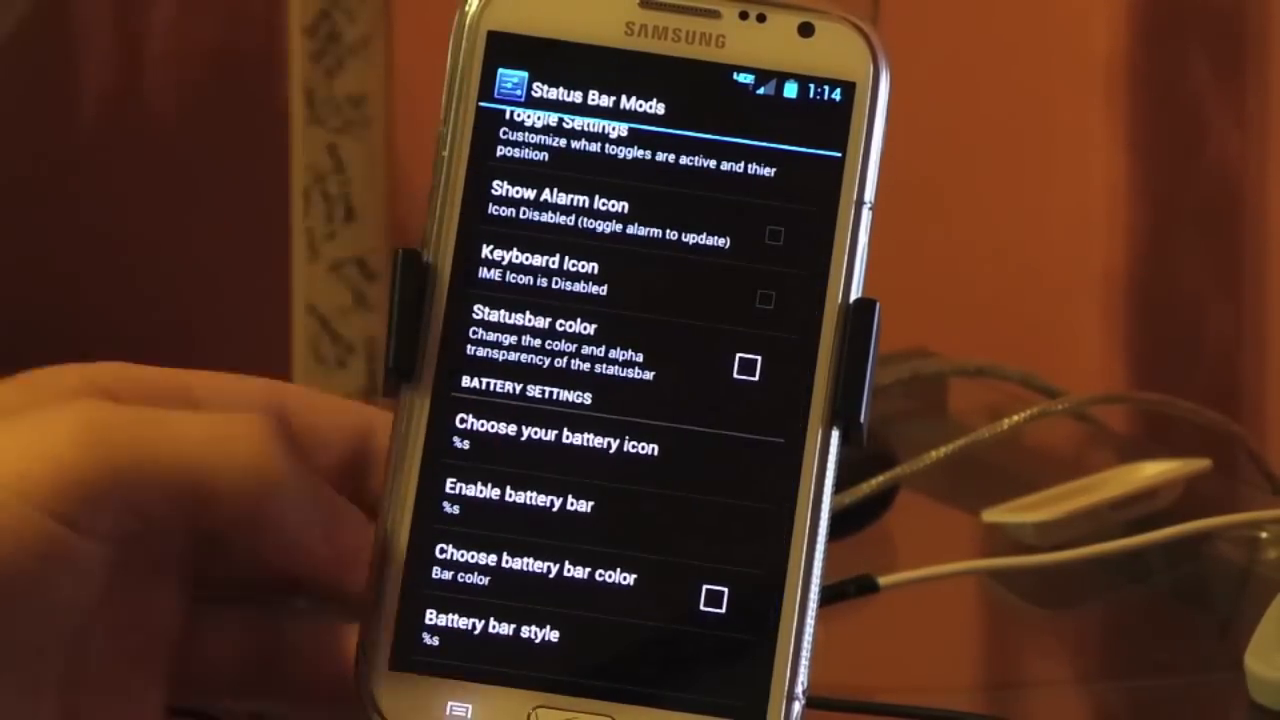
{"action": "scroll", "coordinate": [640, 400], "scroll_direction": "down", "scroll_amount": 2}
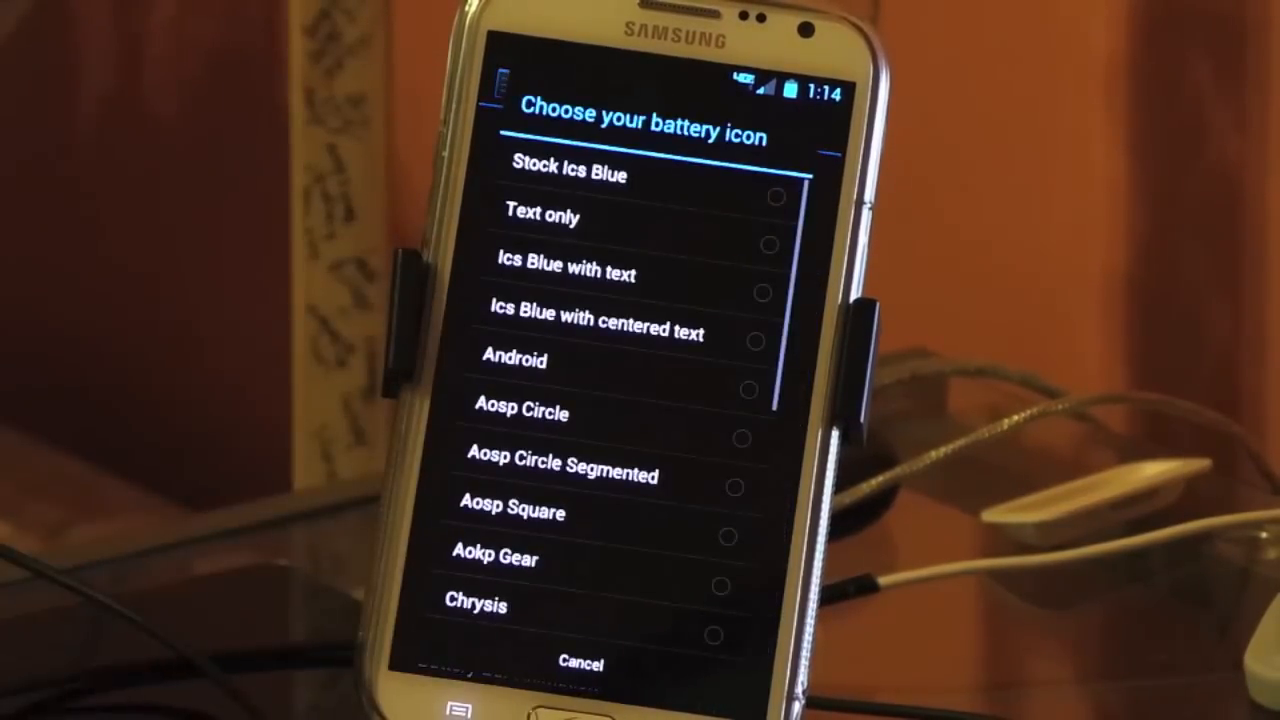
{"action": "scroll", "coordinate": [620, 400], "scroll_direction": "down", "scroll_amount": 2}
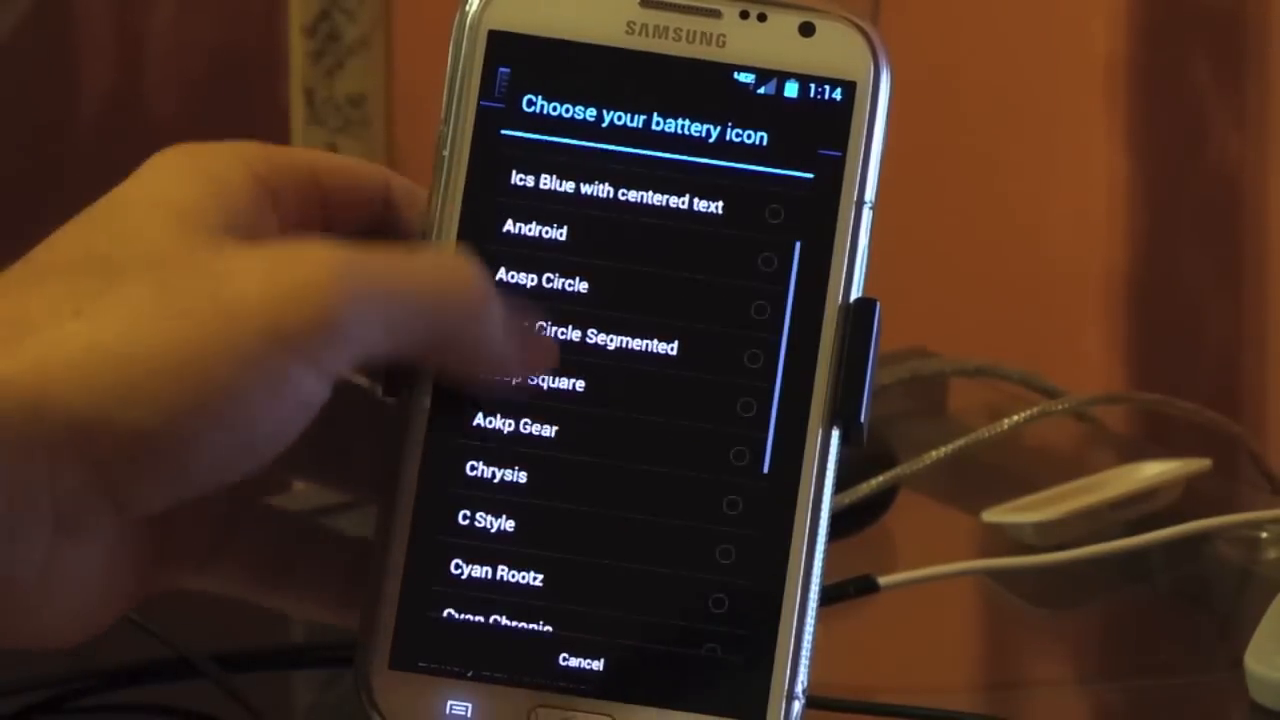
{"action": "scroll", "coordinate": [620, 400], "scroll_direction": "down", "scroll_amount": 4}
{"action": "scroll", "coordinate": [620, 400], "scroll_direction": "down", "scroll_amount": 2}
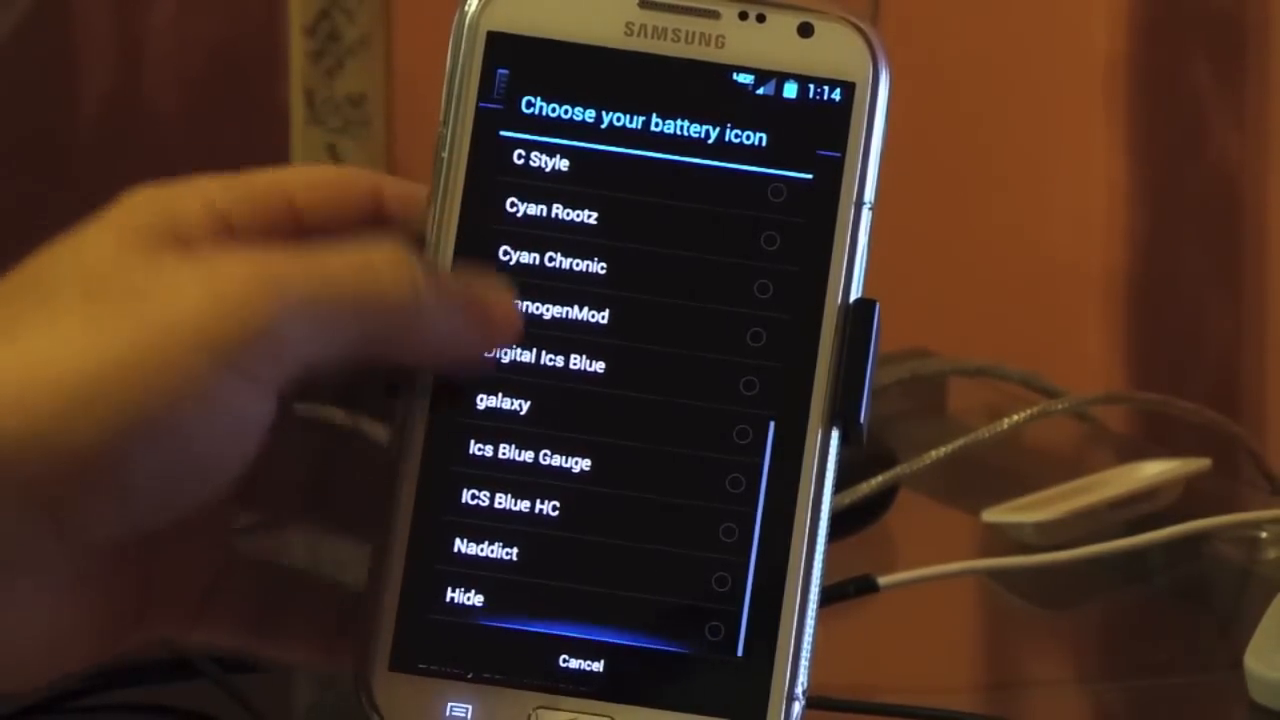
- Switch the battery icon to the Aosp circle style and review the battery bar show/hide choice
{"action": "left_click", "coordinate": [570, 95]}
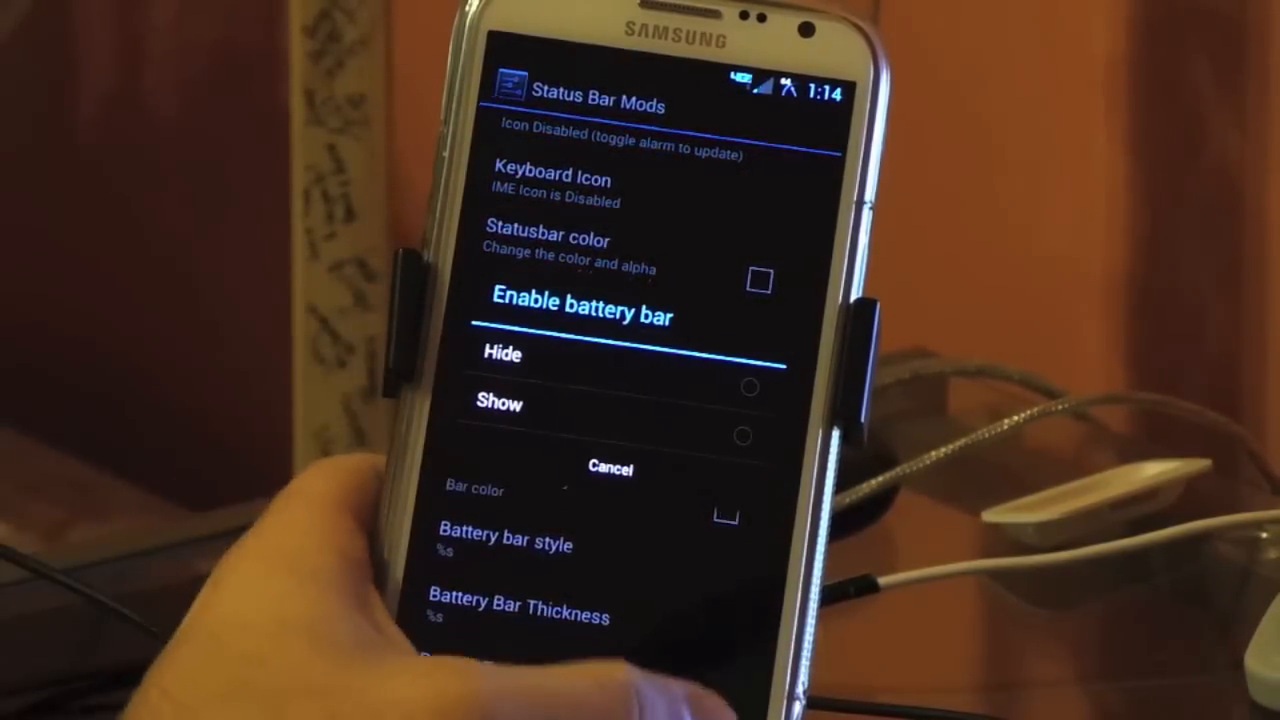
{"action": "left_click", "coordinate": [510, 350]}
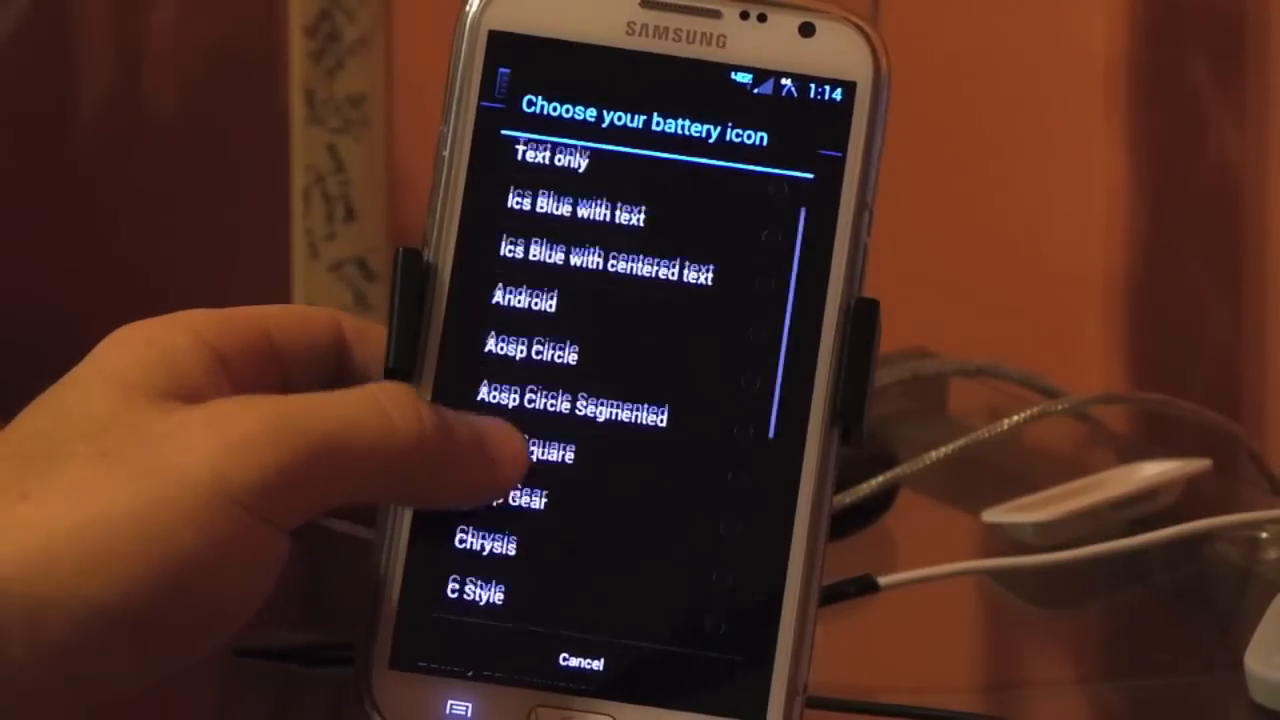
{"action": "scroll", "coordinate": [505, 448], "scroll_direction": "down", "scroll_amount": 1}
{"action": "left_click", "coordinate": [510, 325]}
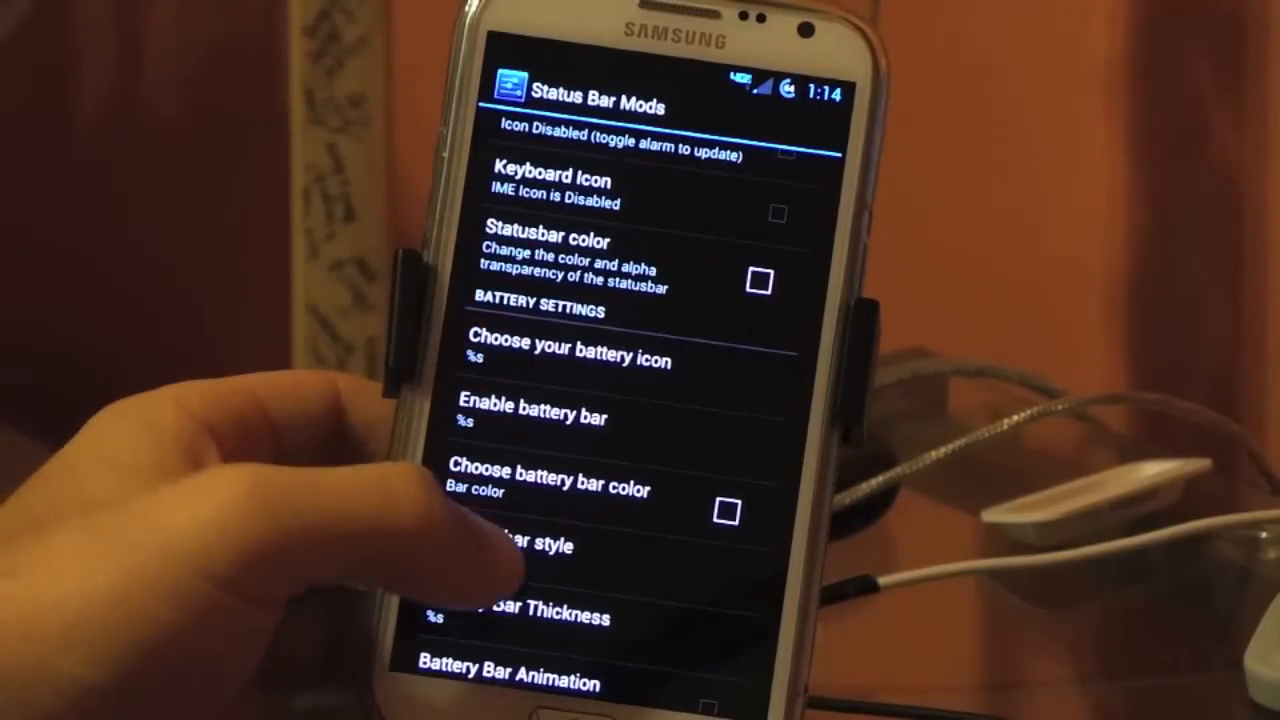
{"action": "left_click", "coordinate": [470, 410]}
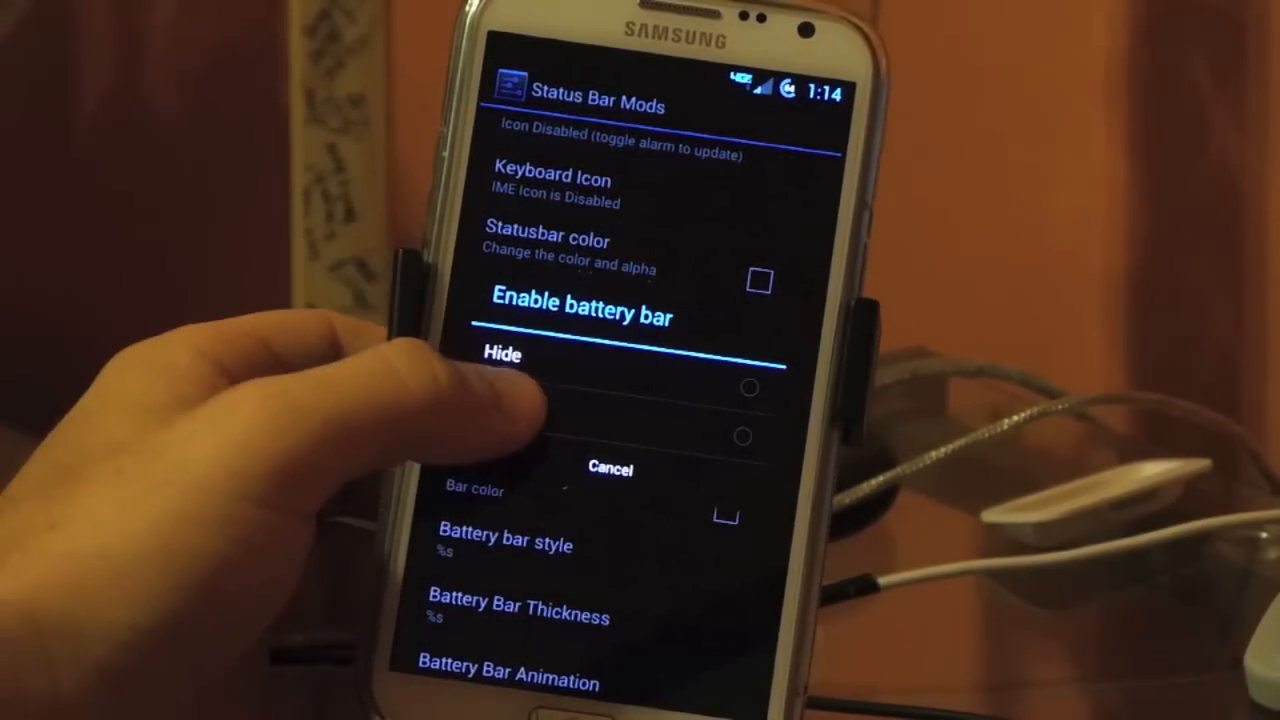
{"action": "left_click", "coordinate": [535, 387]}
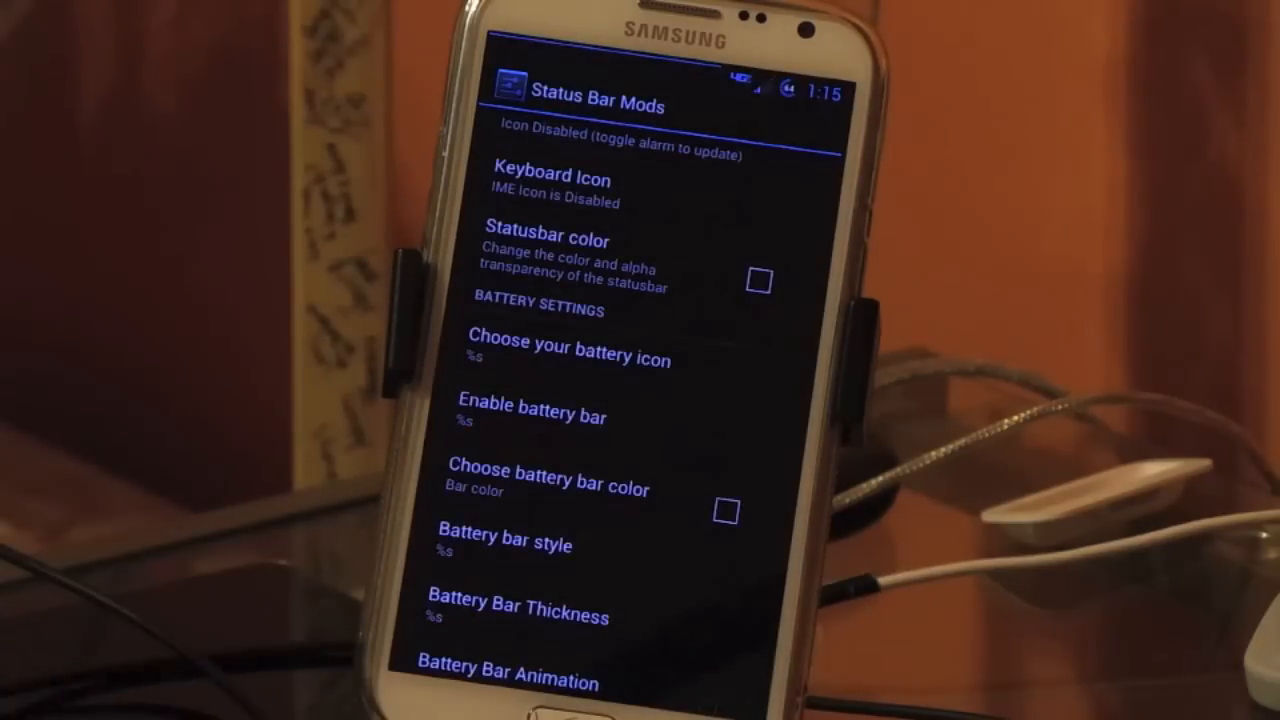
{"action": "scroll", "coordinate": [620, 400], "scroll_direction": "up", "scroll_amount": 2}
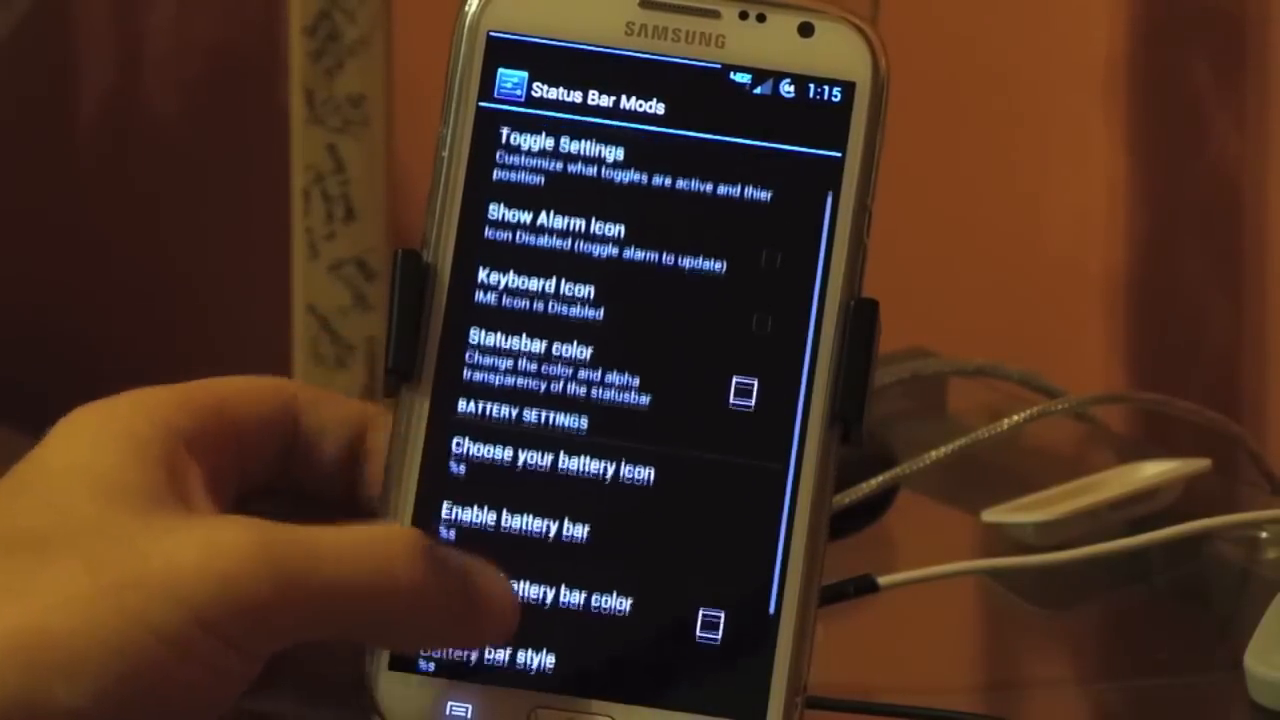
{"action": "scroll", "coordinate": [500, 600], "scroll_direction": "up", "scroll_amount": 1}
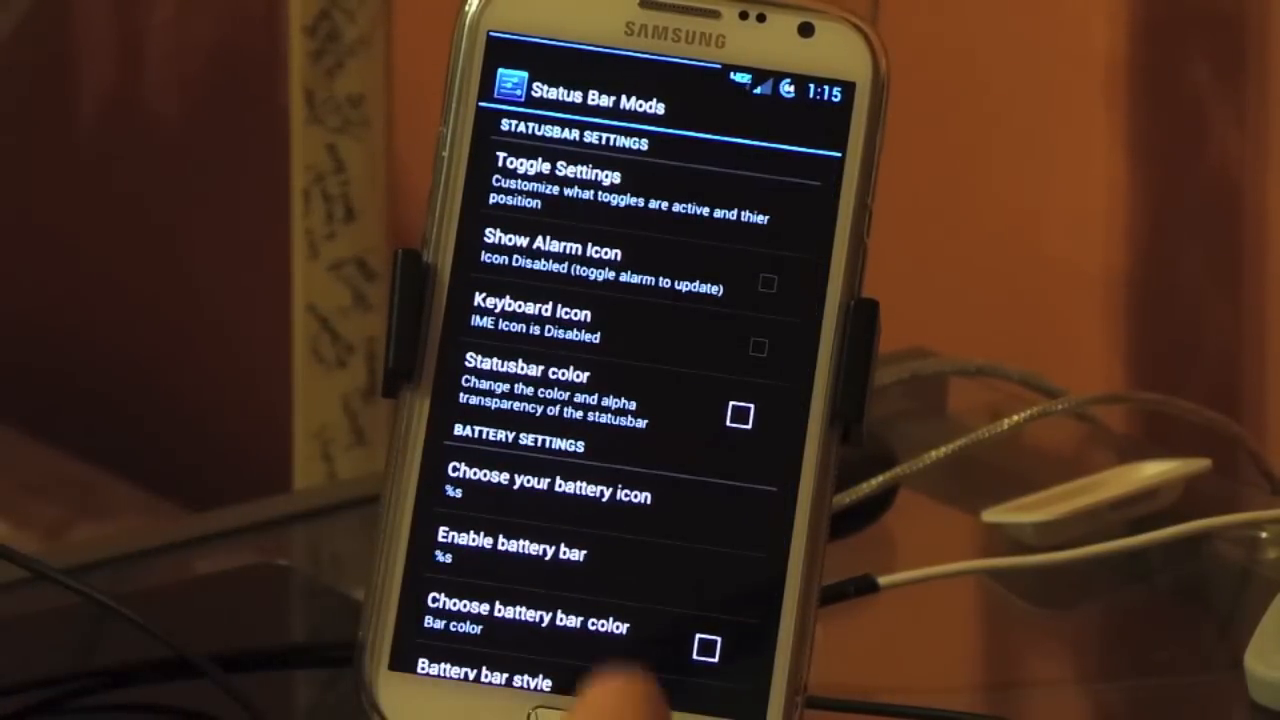
{"action": "scroll", "coordinate": [620, 500], "scroll_direction": "down", "scroll_amount": 3}
- Set the battery bar style to Center-mirrored and enable Battery Bar Animation
{"action": "left_click", "coordinate": [590, 580]}
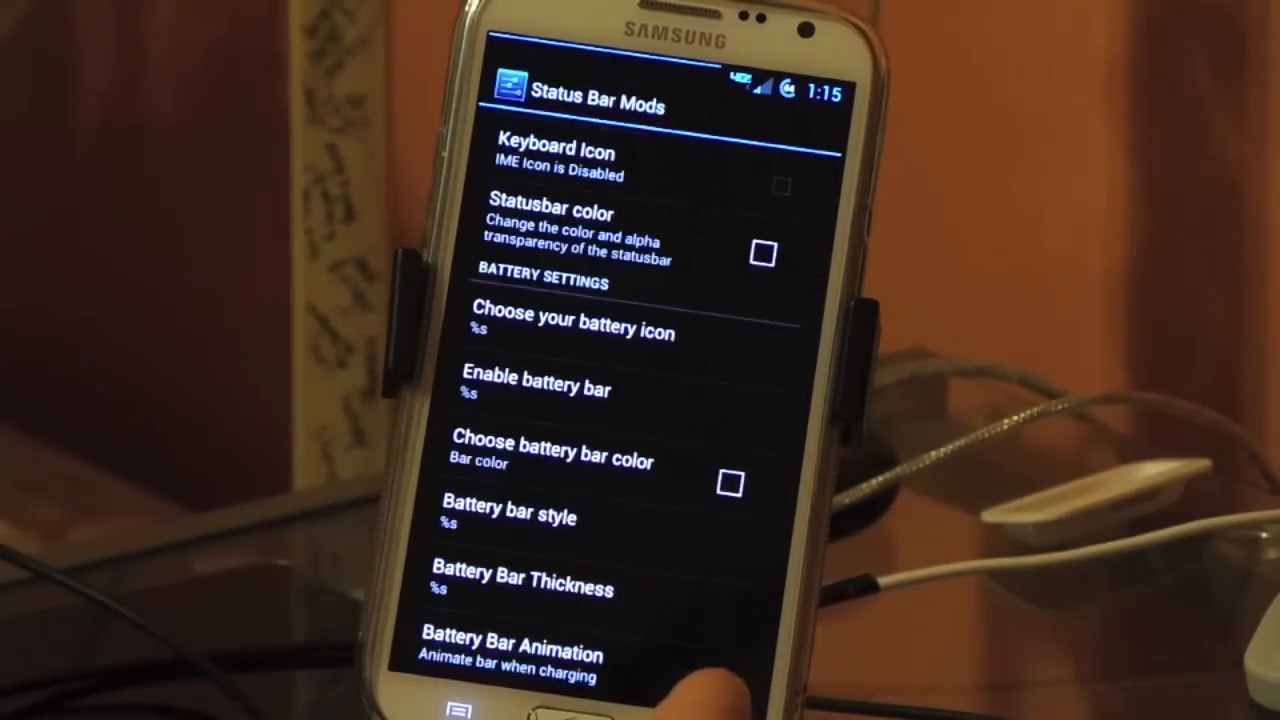
{"action": "left_click", "coordinate": [560, 515]}
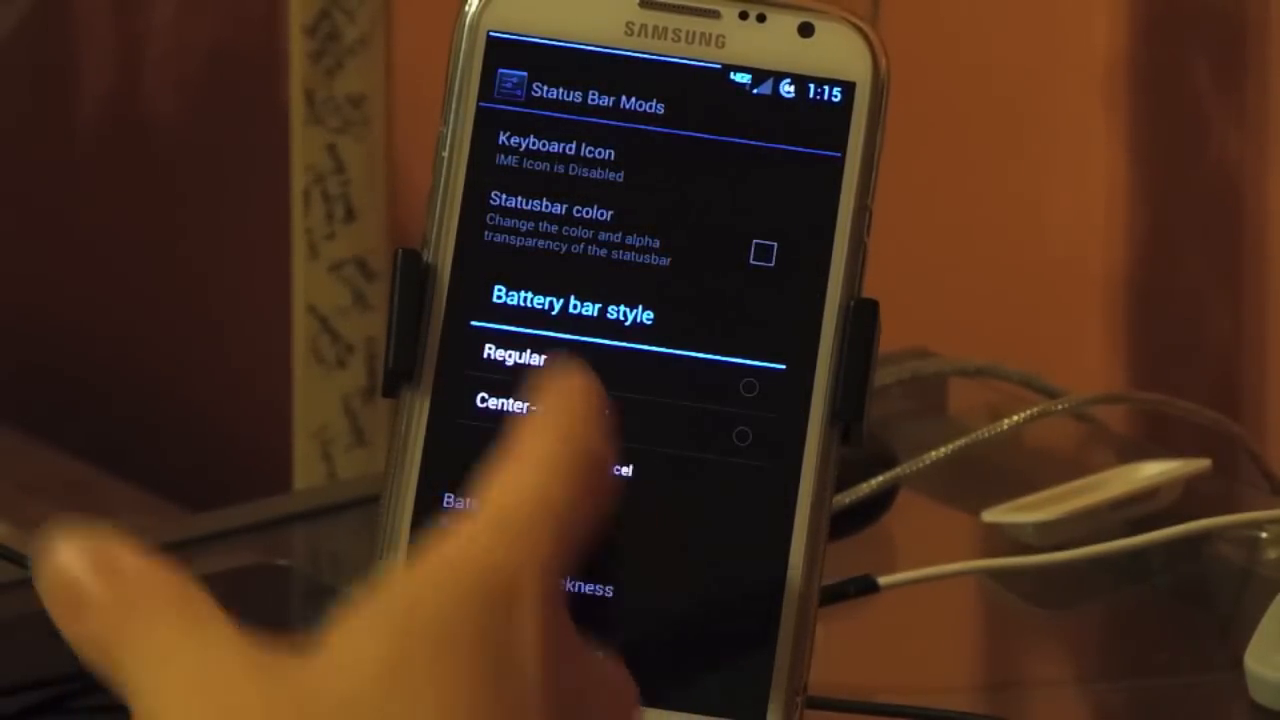
{"action": "left_click", "coordinate": [600, 415]}
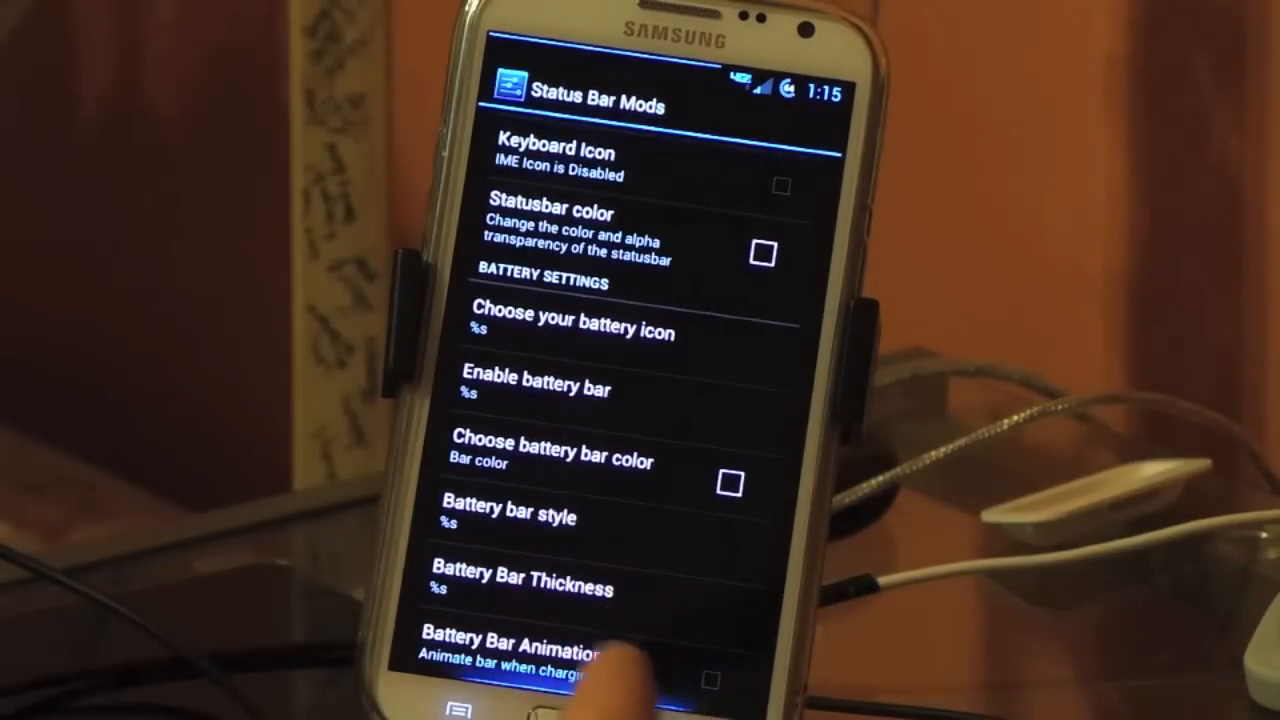
{"action": "left_click", "coordinate": [620, 655]}
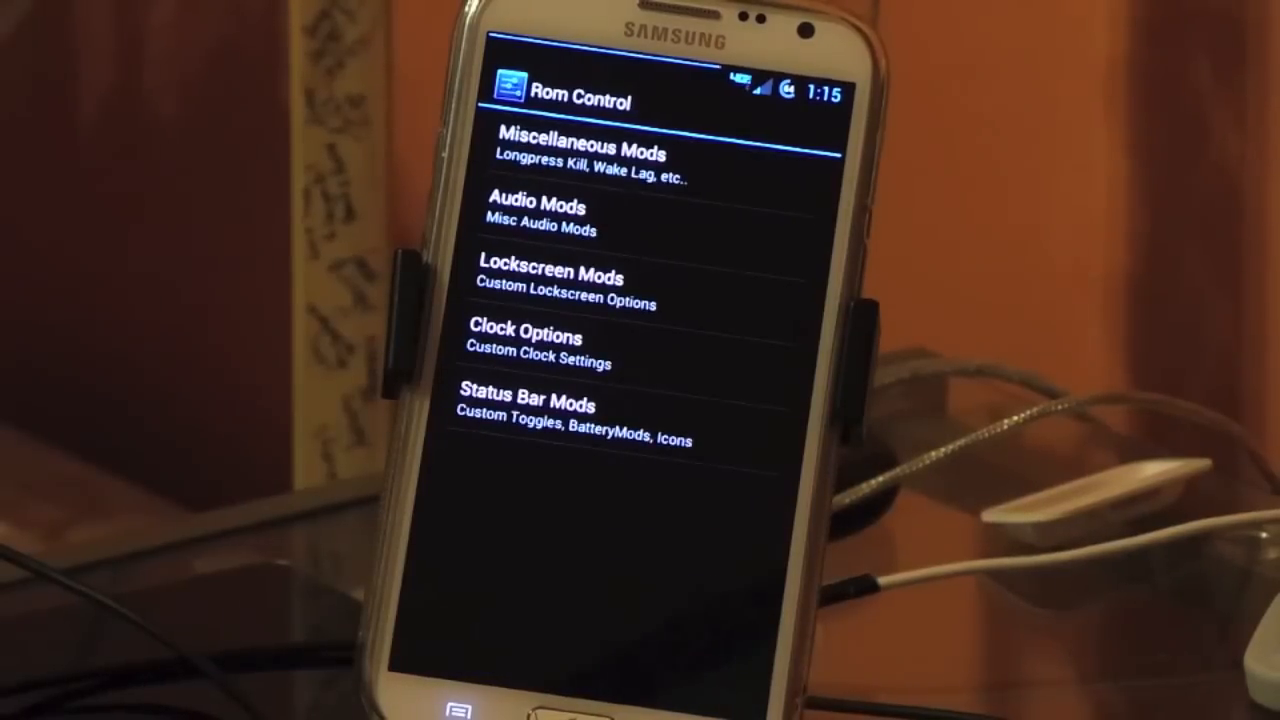
{"action": "left_click", "coordinate": [527, 405]}
{"action": "scroll", "coordinate": [600, 450], "scroll_direction": "down", "scroll_amount": 5}
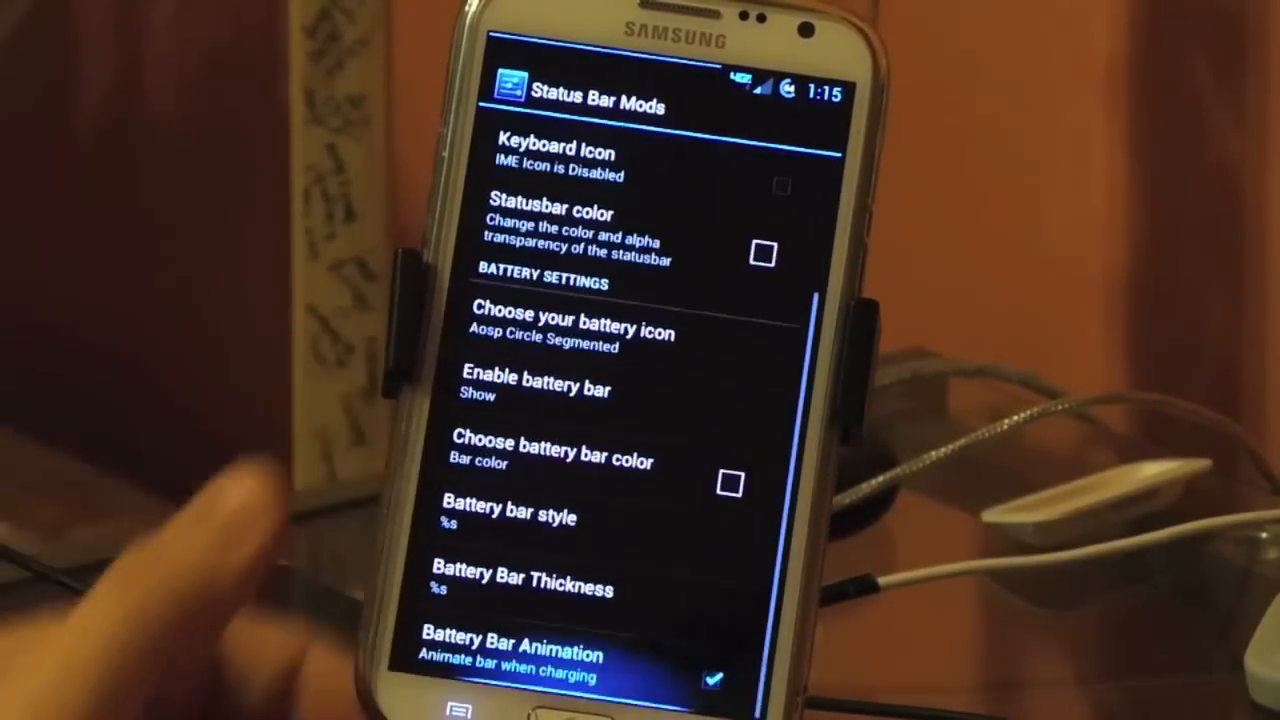
- From Custom App Settings, view the S-Pen Keyboard Switcher settings and return
{"action": "key", "text": "Escape"}
{"action": "key", "text": "Escape"}
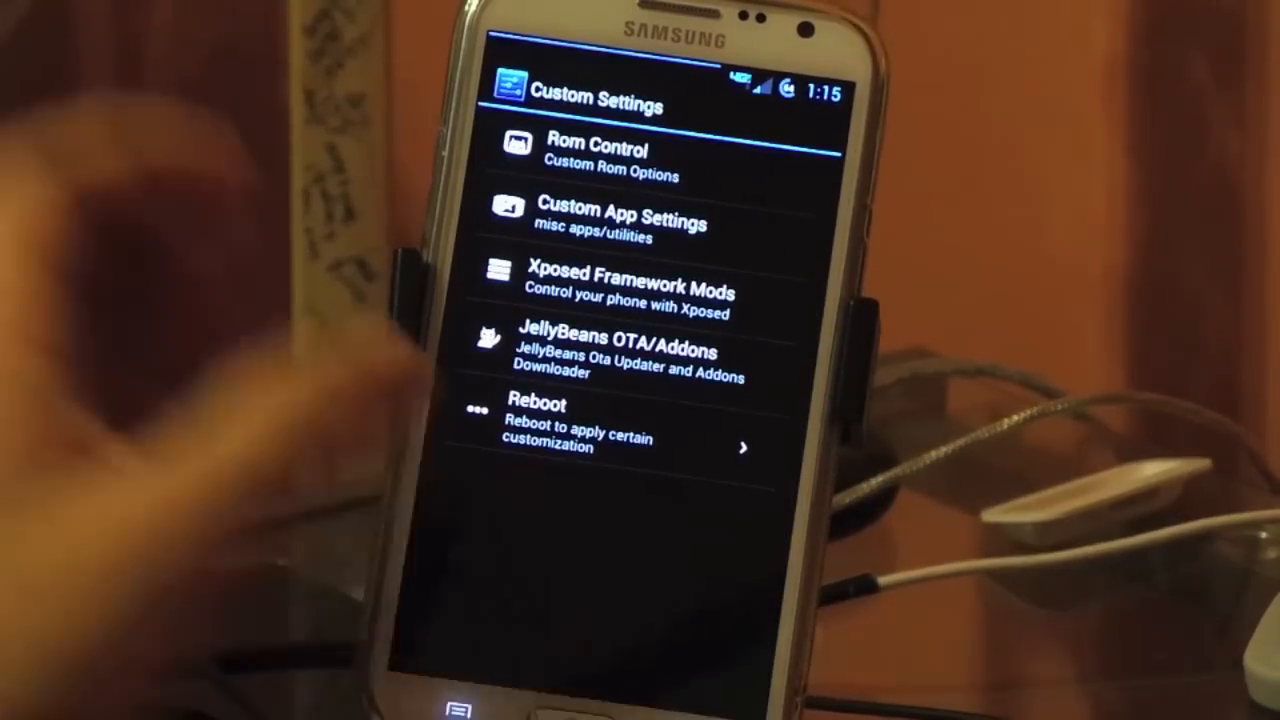
{"action": "left_click", "coordinate": [620, 220]}
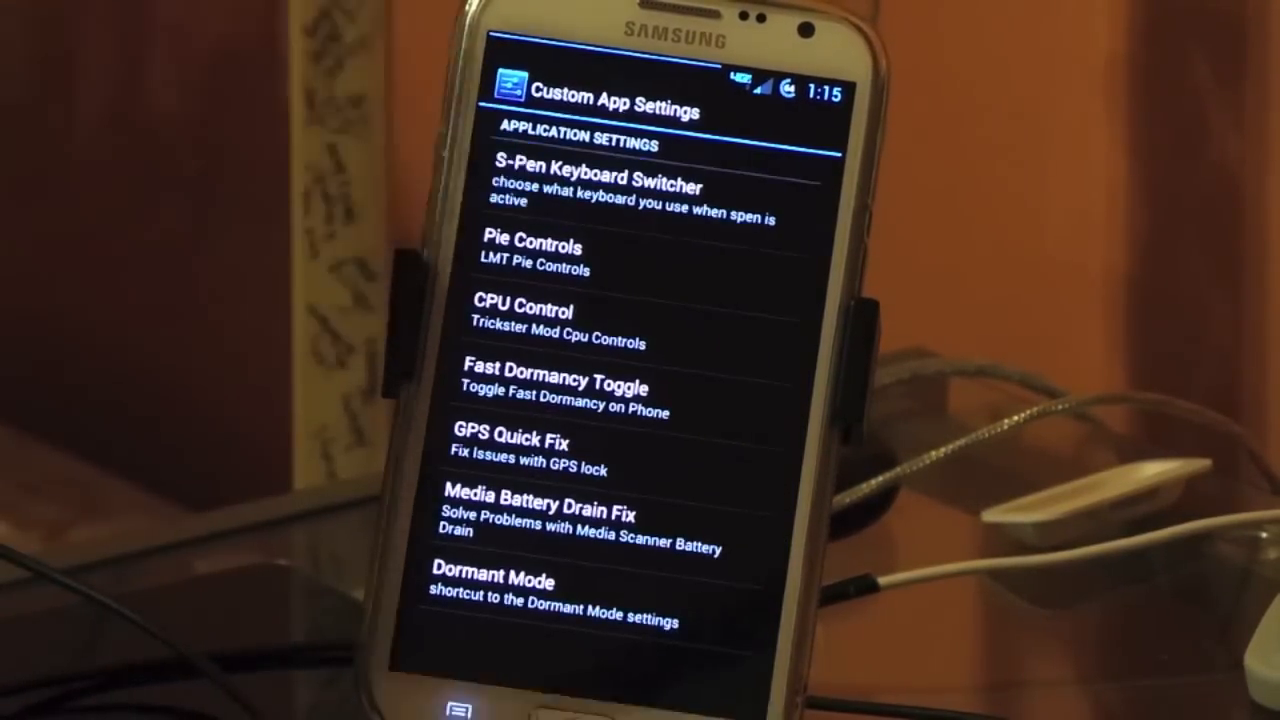
{"action": "left_click", "coordinate": [600, 185]}
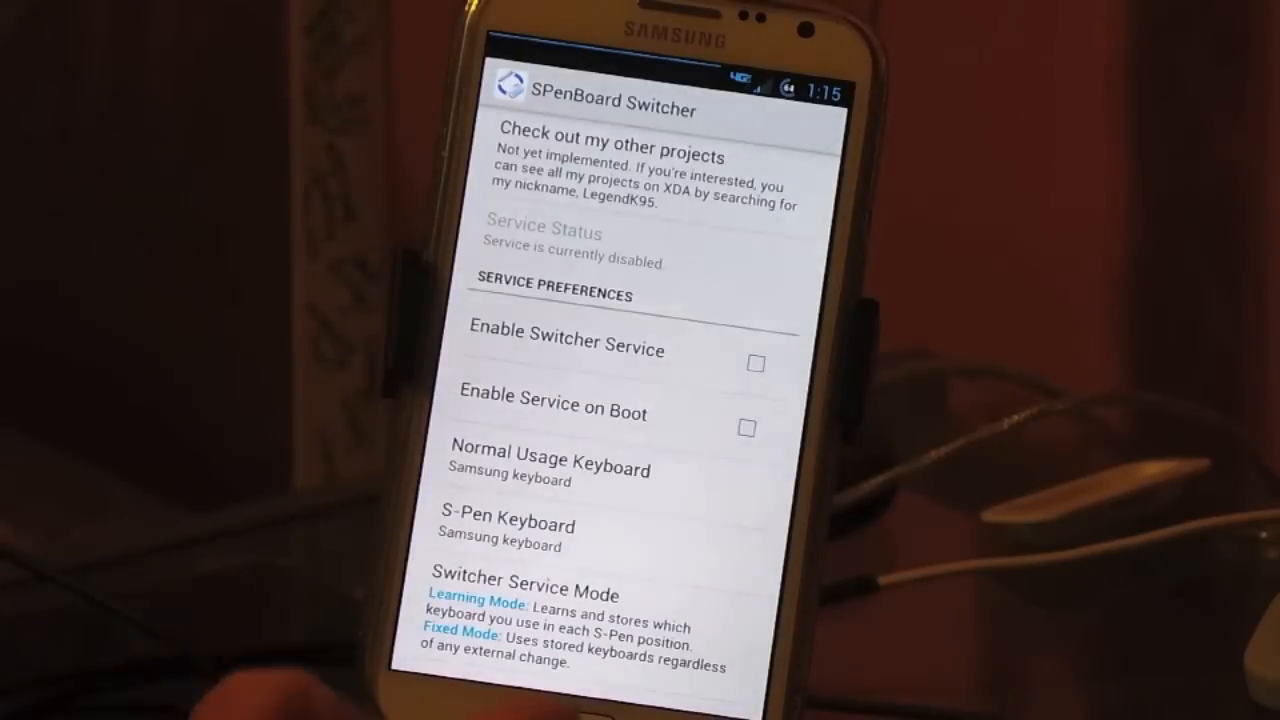
{"action": "key", "text": "Escape"}
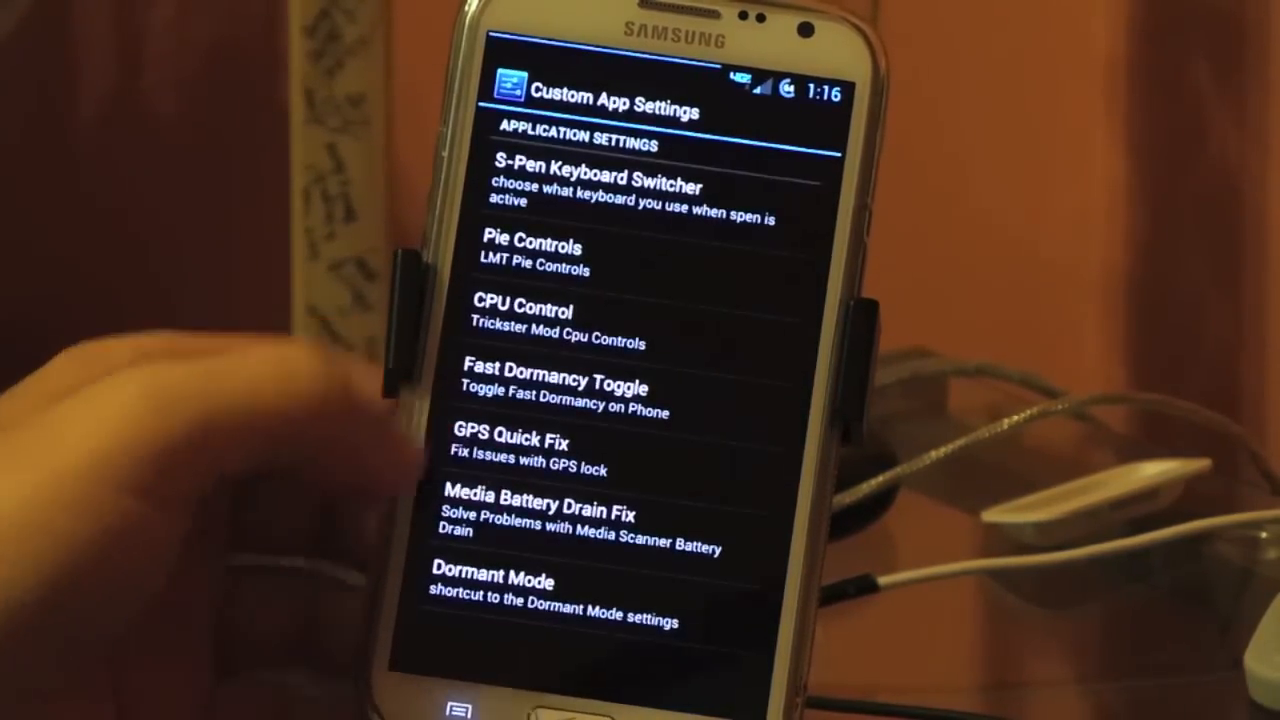
- View the Dormant/Blocking mode page, then return to the ROM's Custom Settings
{"action": "left_click", "coordinate": [490, 585]}
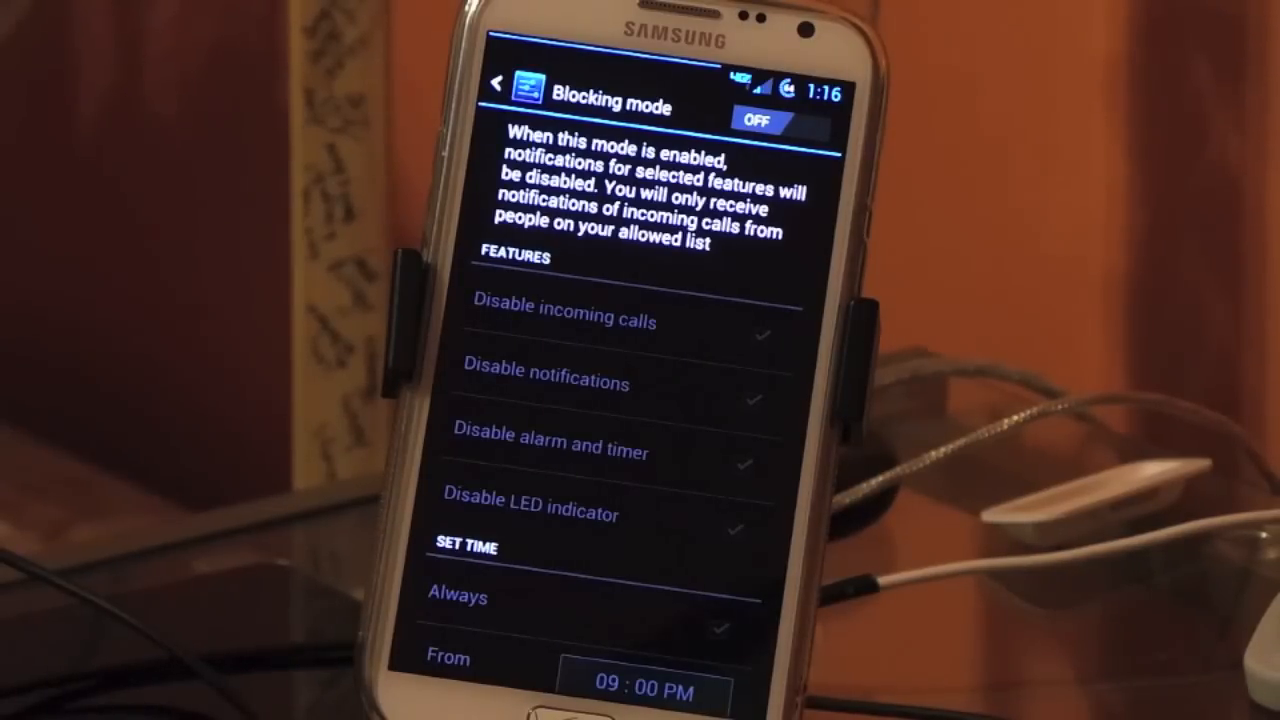
{"action": "left_click", "coordinate": [495, 83]}
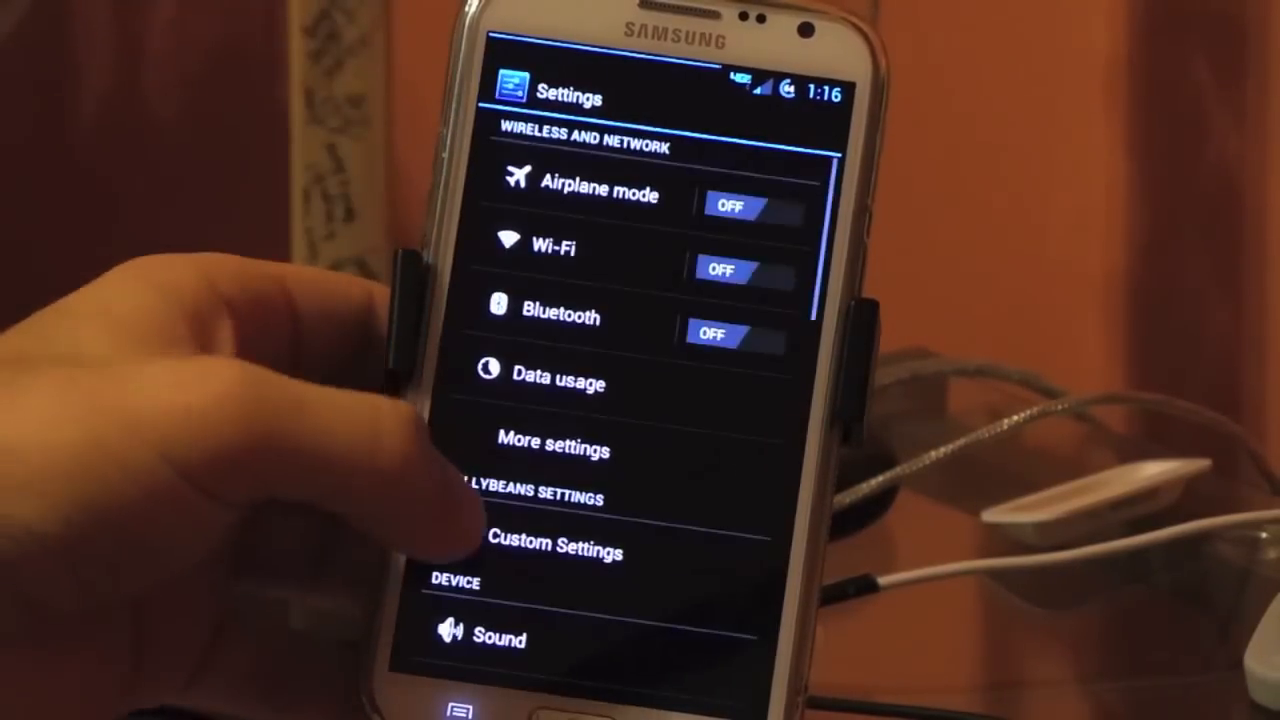
{"action": "scroll", "coordinate": [560, 400], "scroll_direction": "down", "scroll_amount": 2}
{"action": "left_click", "coordinate": [550, 450]}
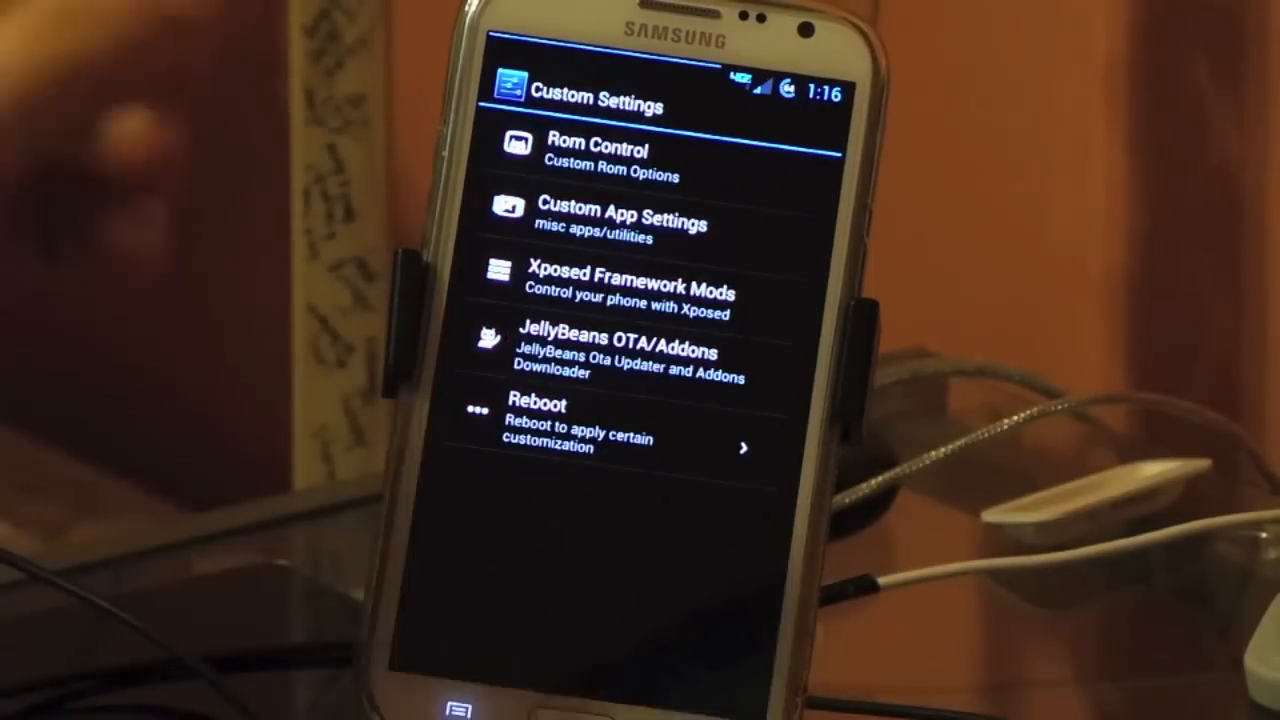
- Peek at Custom App Settings, then go into Xposed Framework Mods
{"action": "left_click", "coordinate": [620, 217]}
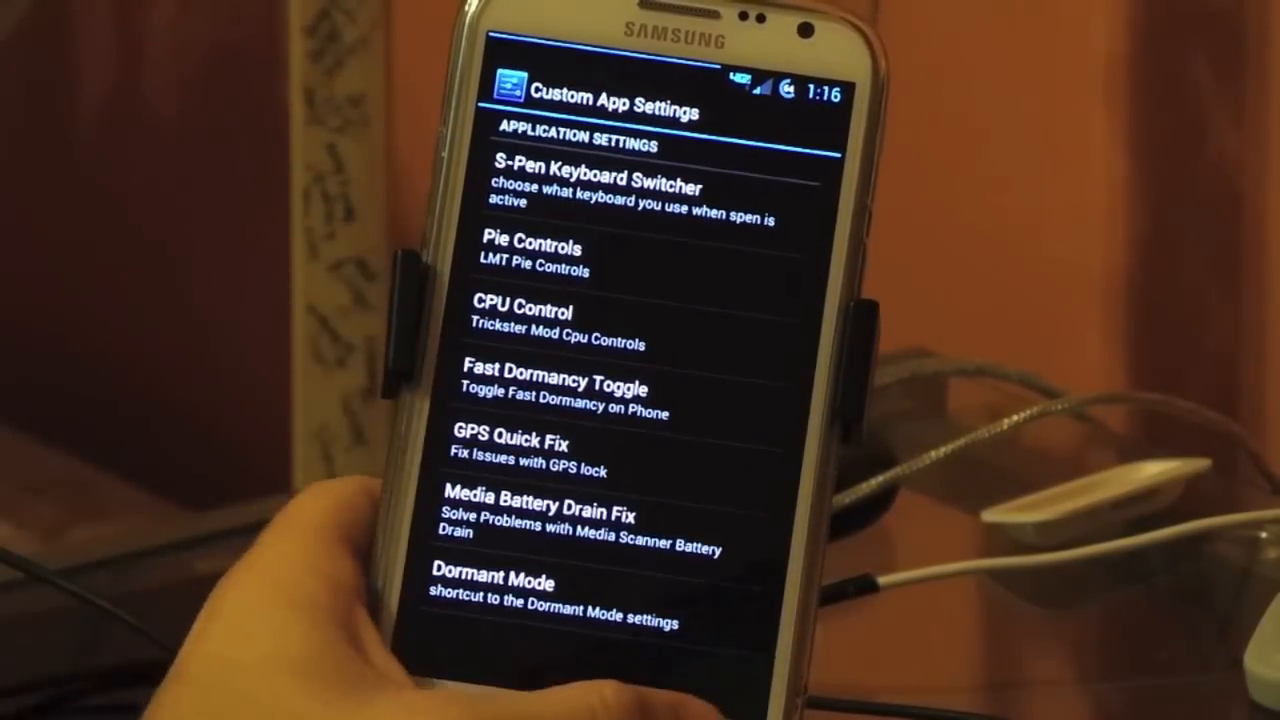
{"action": "left_click", "coordinate": [510, 87]}
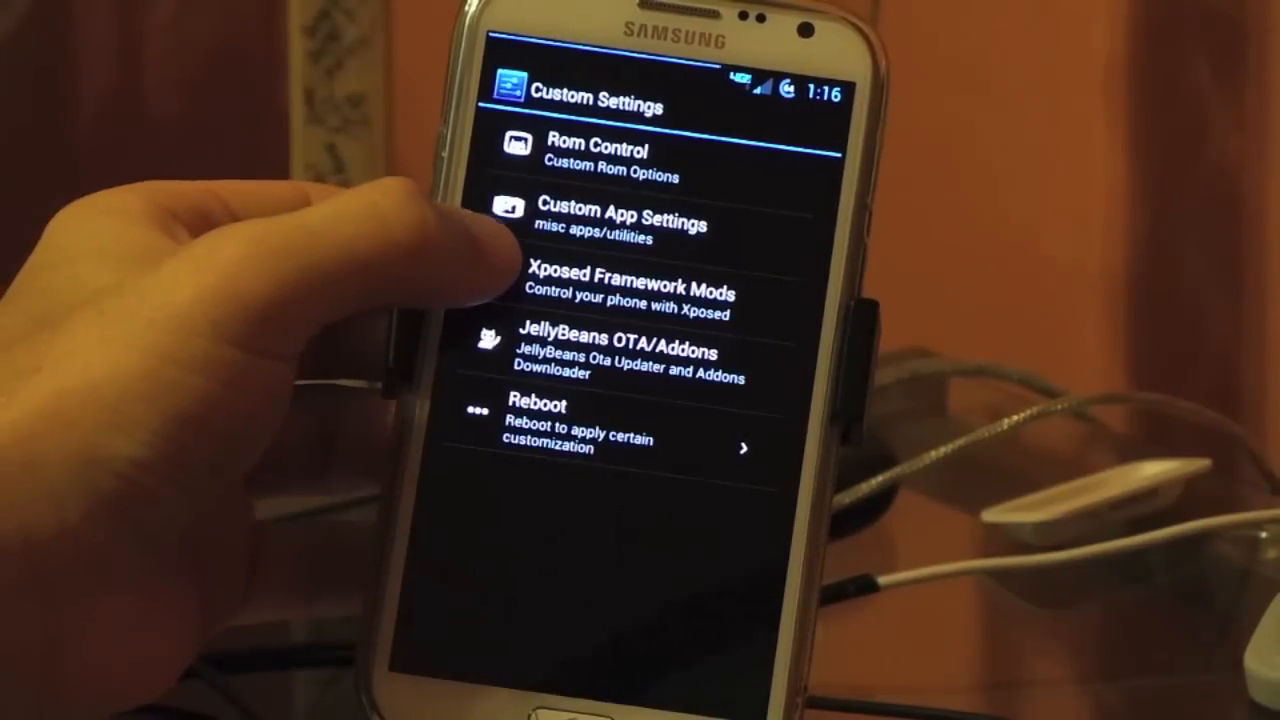
{"action": "left_click", "coordinate": [600, 290]}
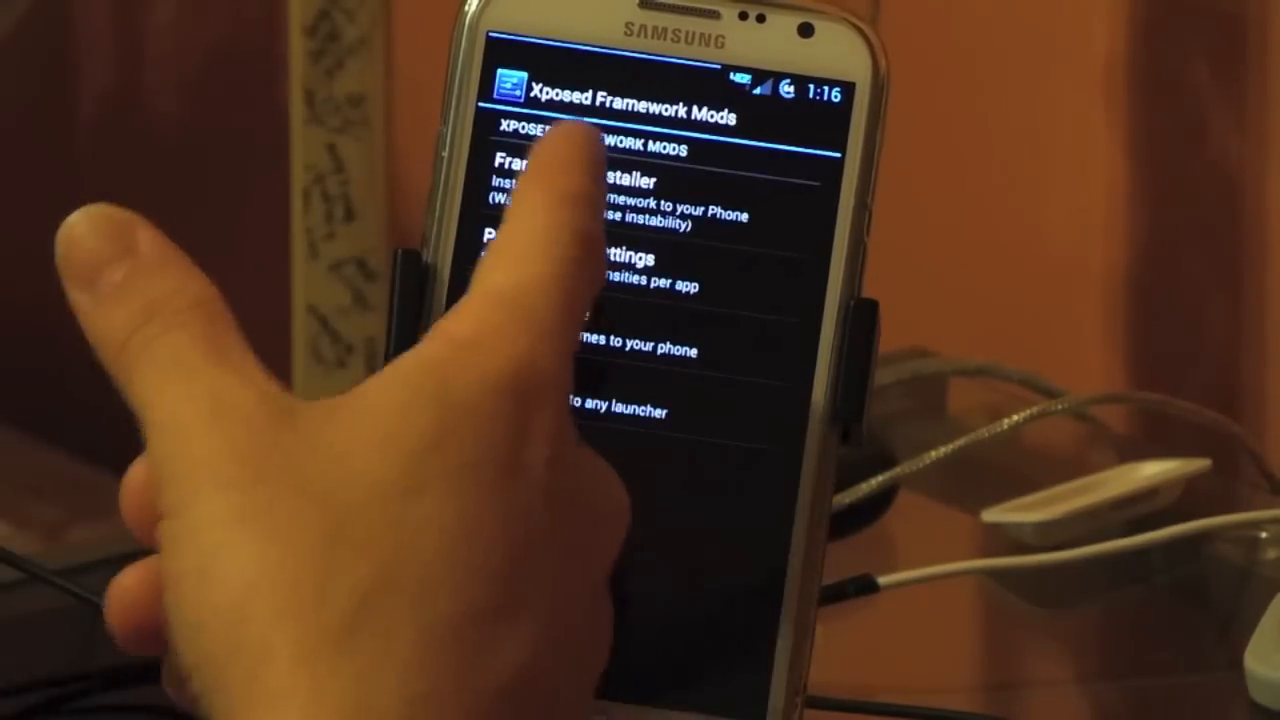
- Install the Xposed framework via Framework Installer, granting superuser access
{"action": "left_click", "coordinate": [578, 172]}
{"action": "left_click", "coordinate": [630, 410]}
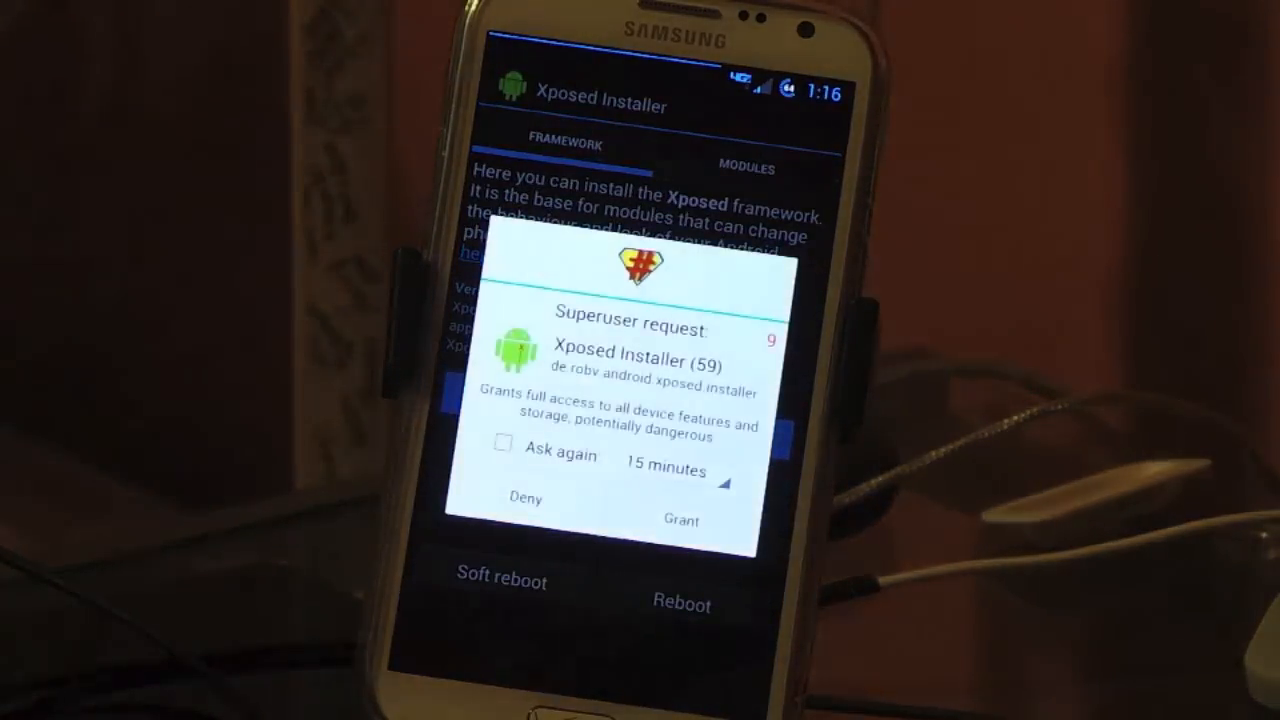
{"action": "left_click", "coordinate": [681, 519]}
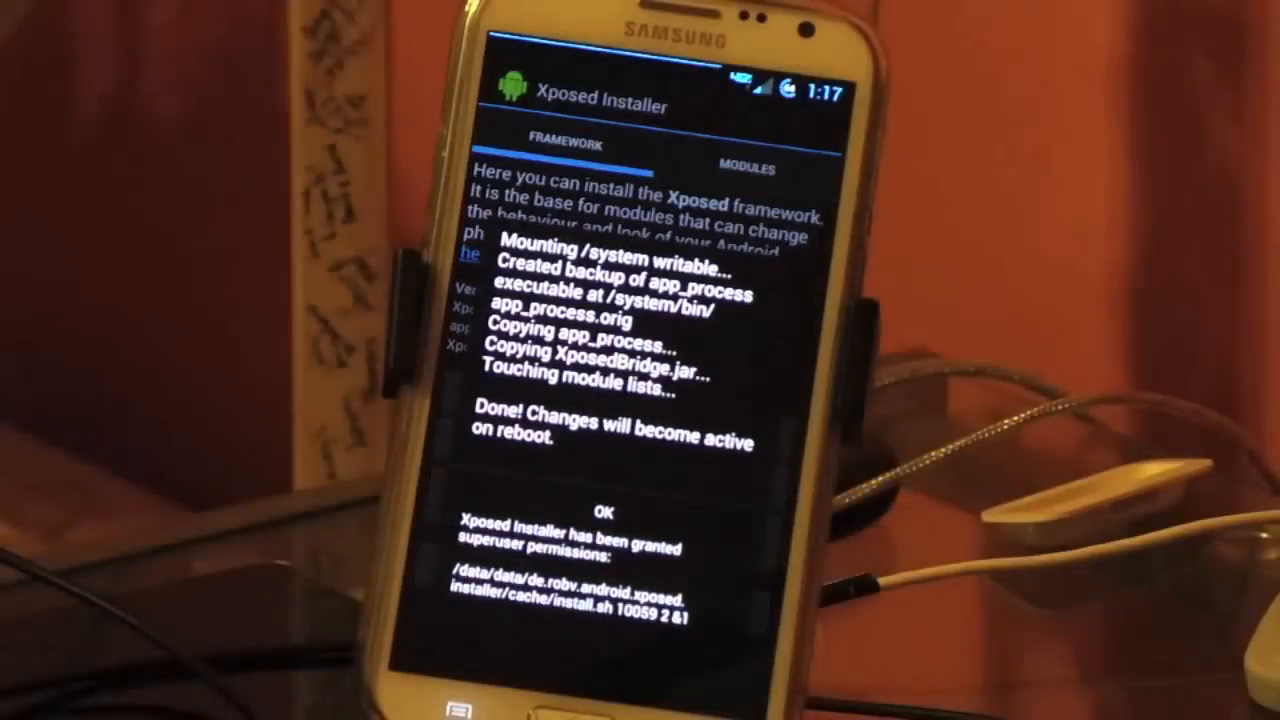
{"action": "left_click", "coordinate": [604, 511]}
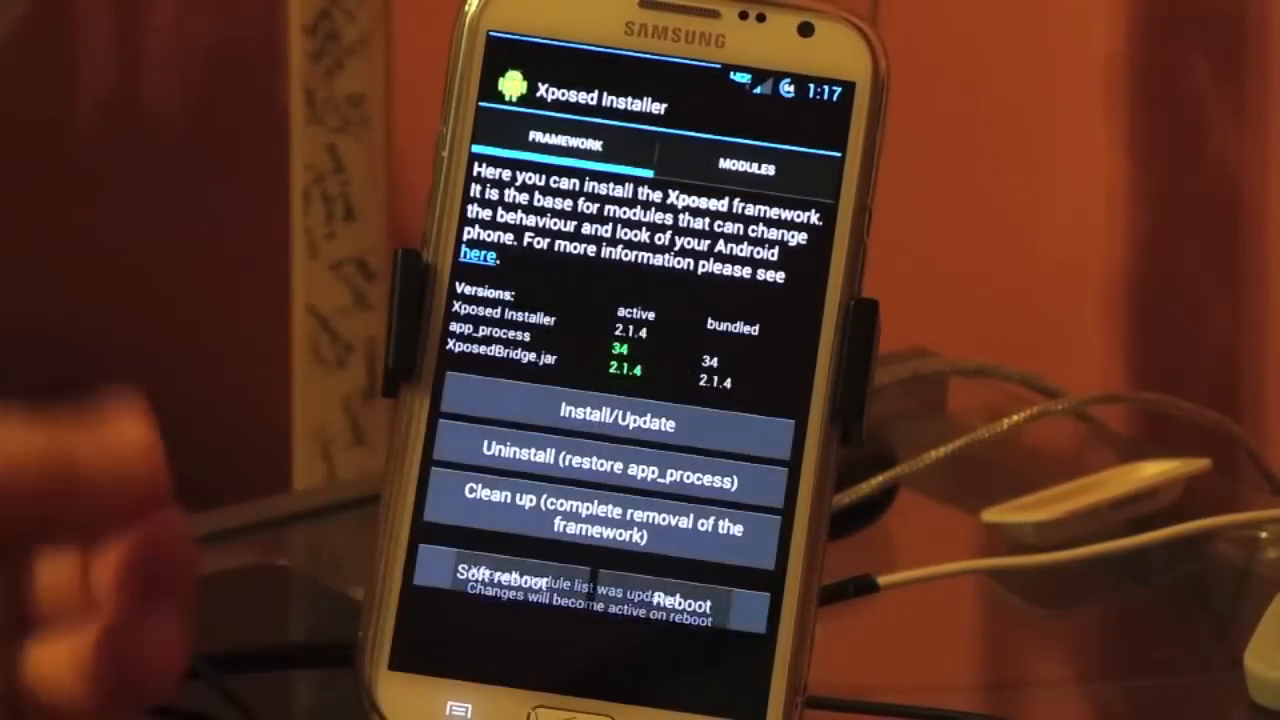
- Enable the Icon Themer and XThemeEngine modules and glance at per-app settings
{"action": "left_click", "coordinate": [746, 167]}
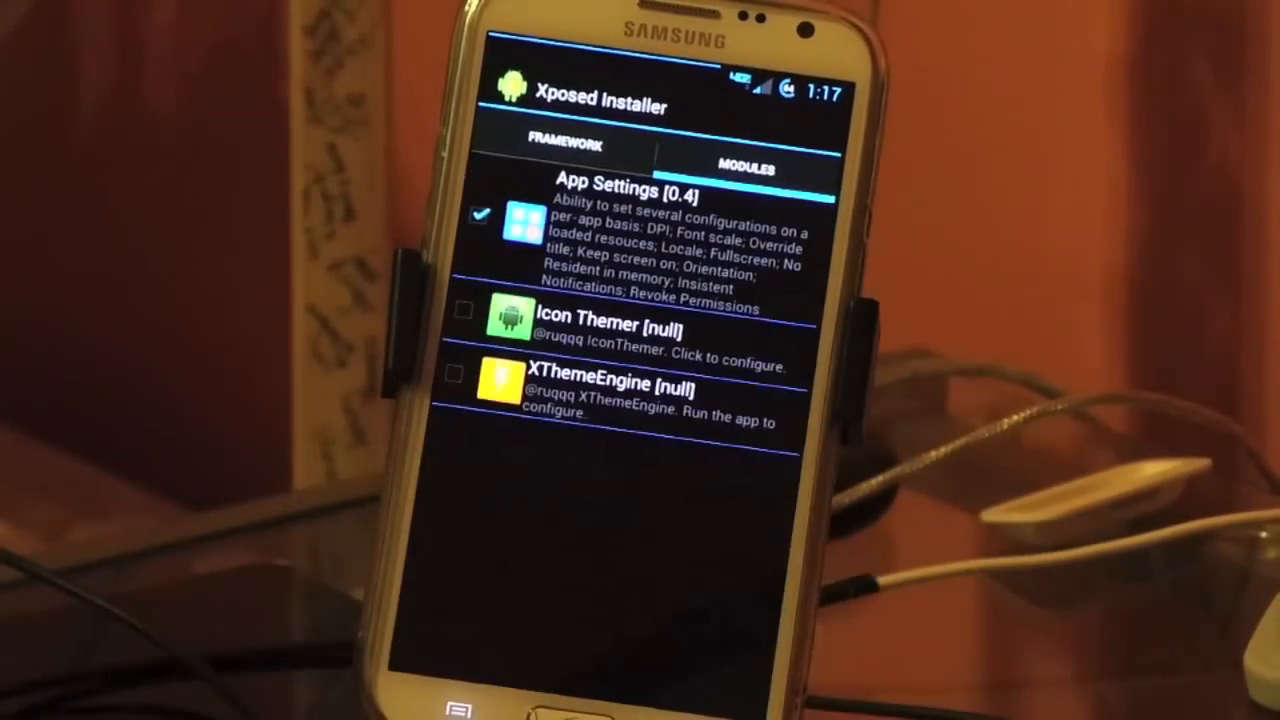
{"action": "left_click", "coordinate": [463, 310]}
{"action": "left_click", "coordinate": [455, 373]}
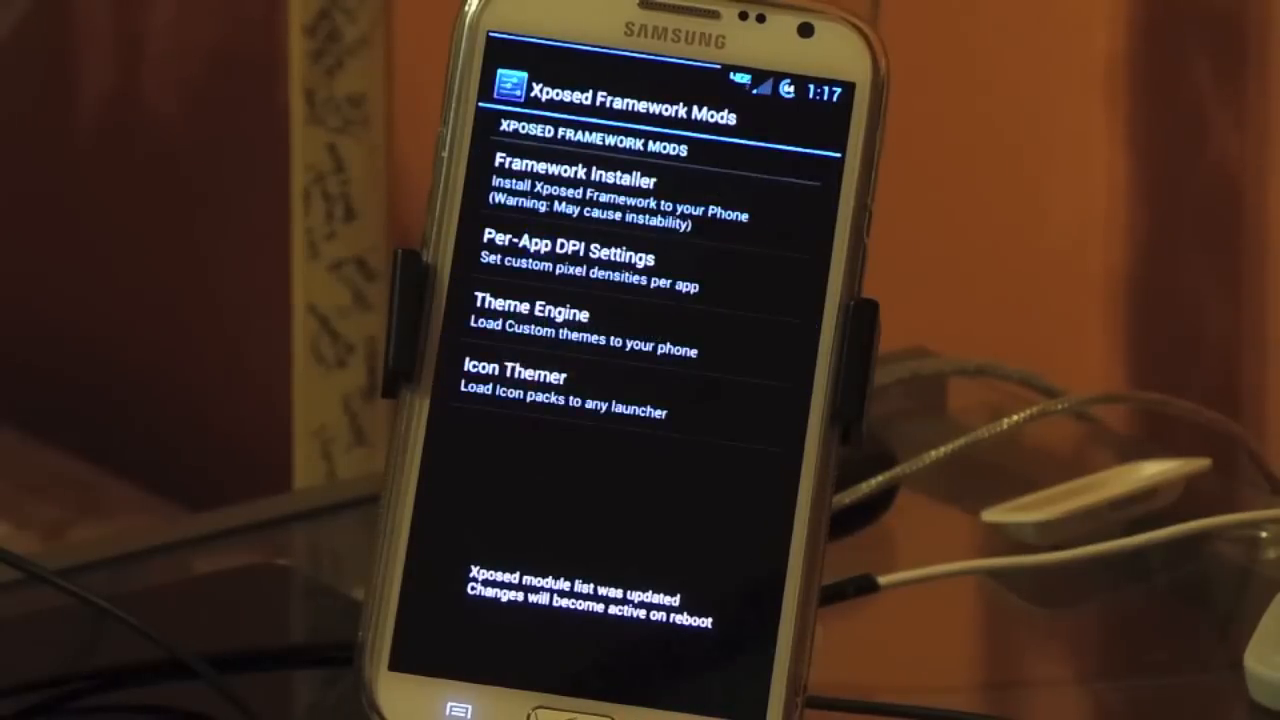
{"action": "left_click", "coordinate": [568, 262]}
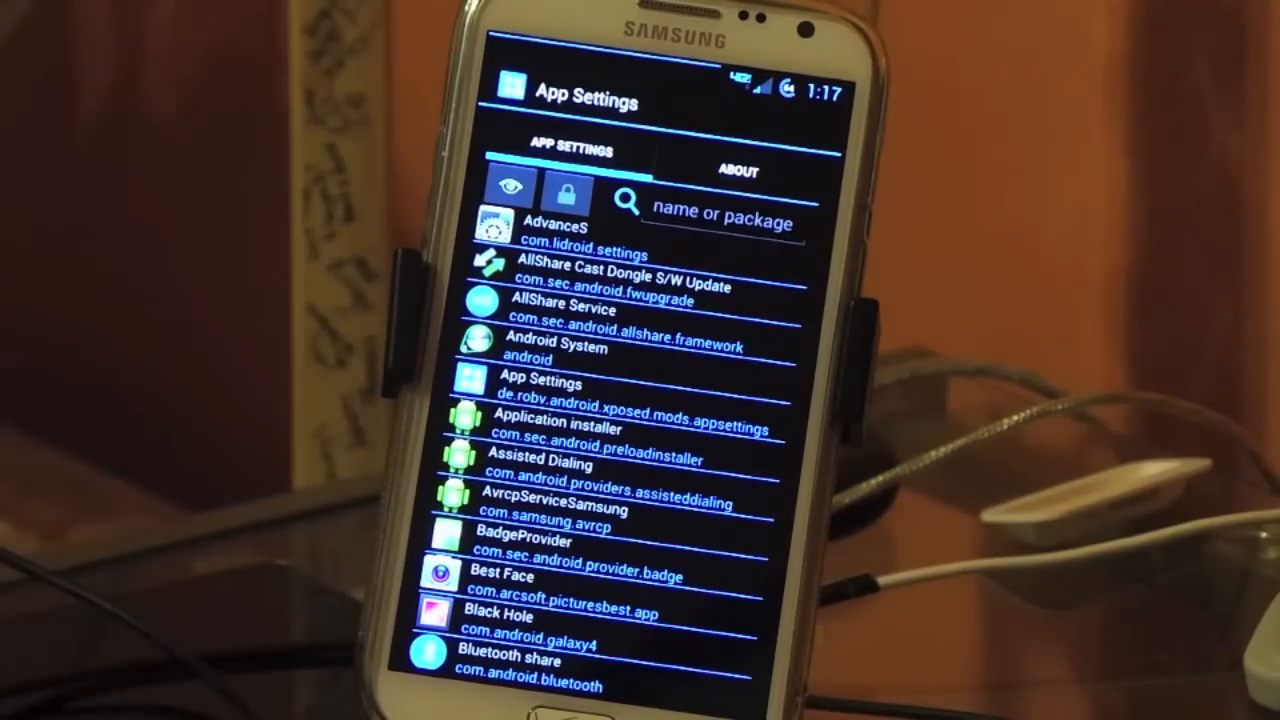
{"action": "key", "text": "Escape"}
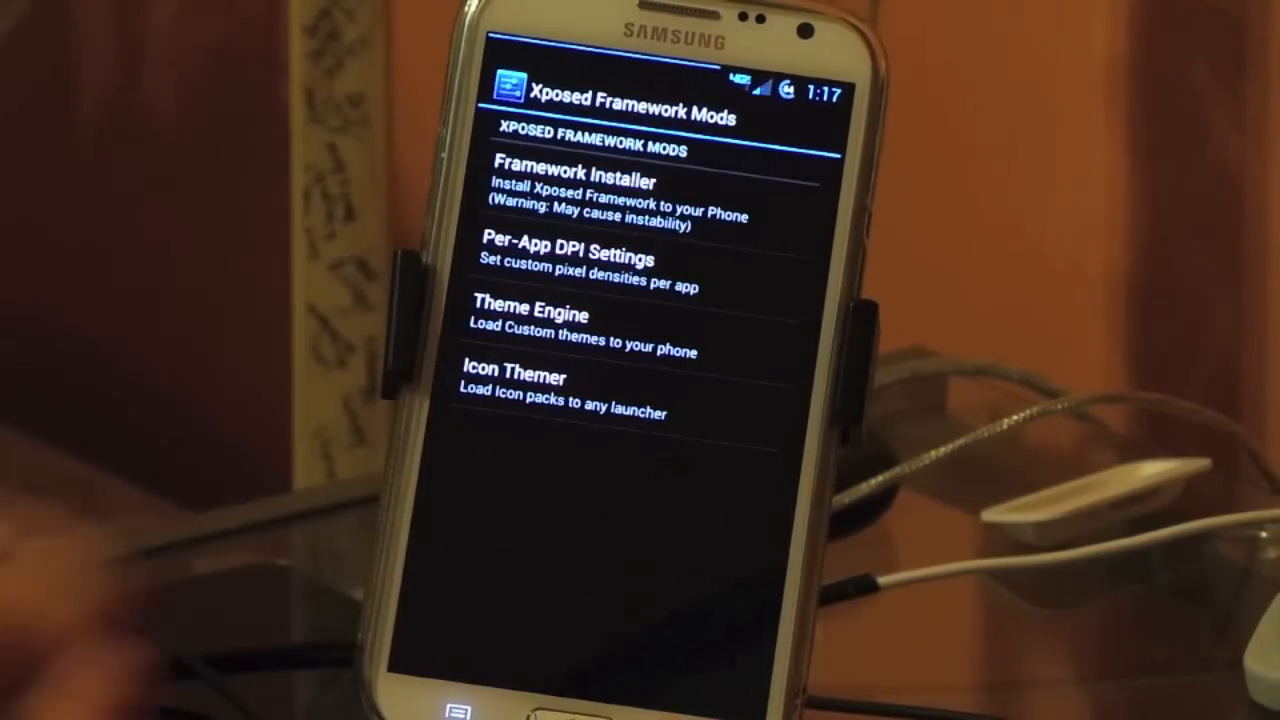
- Grant Theme Engine superuser access and apply the System Default theme
{"action": "left_click", "coordinate": [528, 300]}
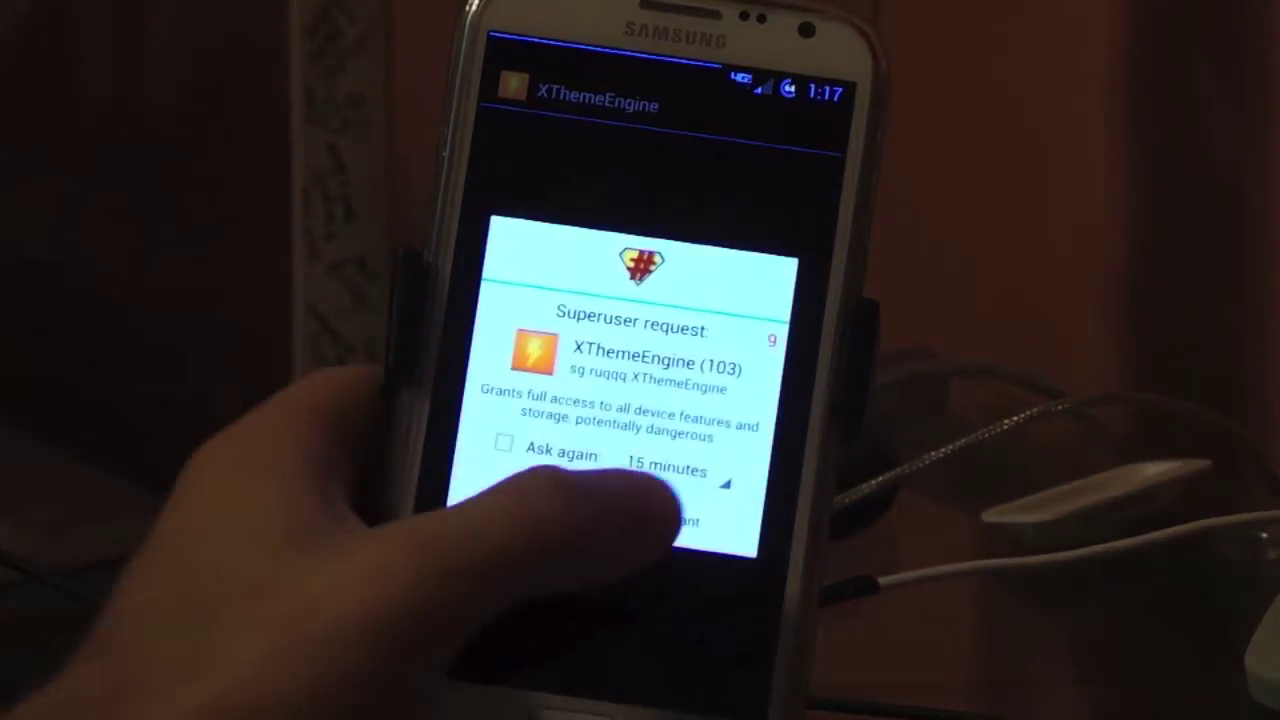
{"action": "left_click", "coordinate": [671, 509]}
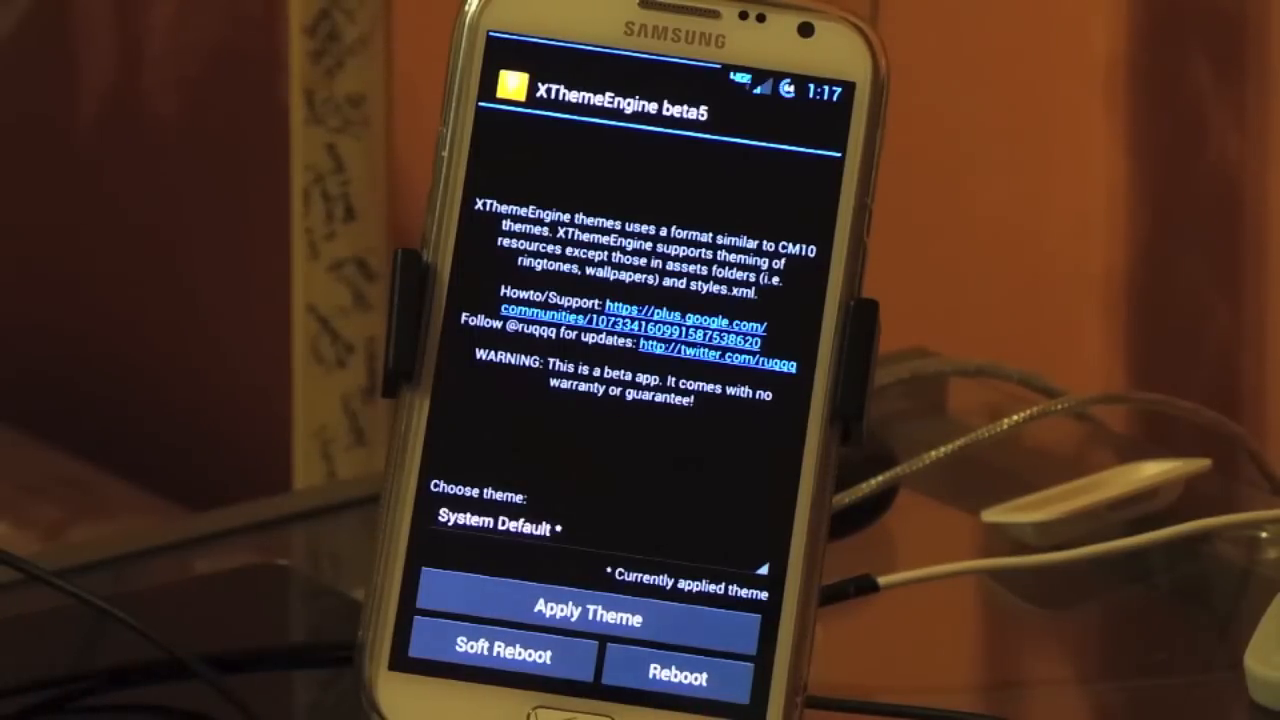
{"action": "left_click", "coordinate": [610, 550]}
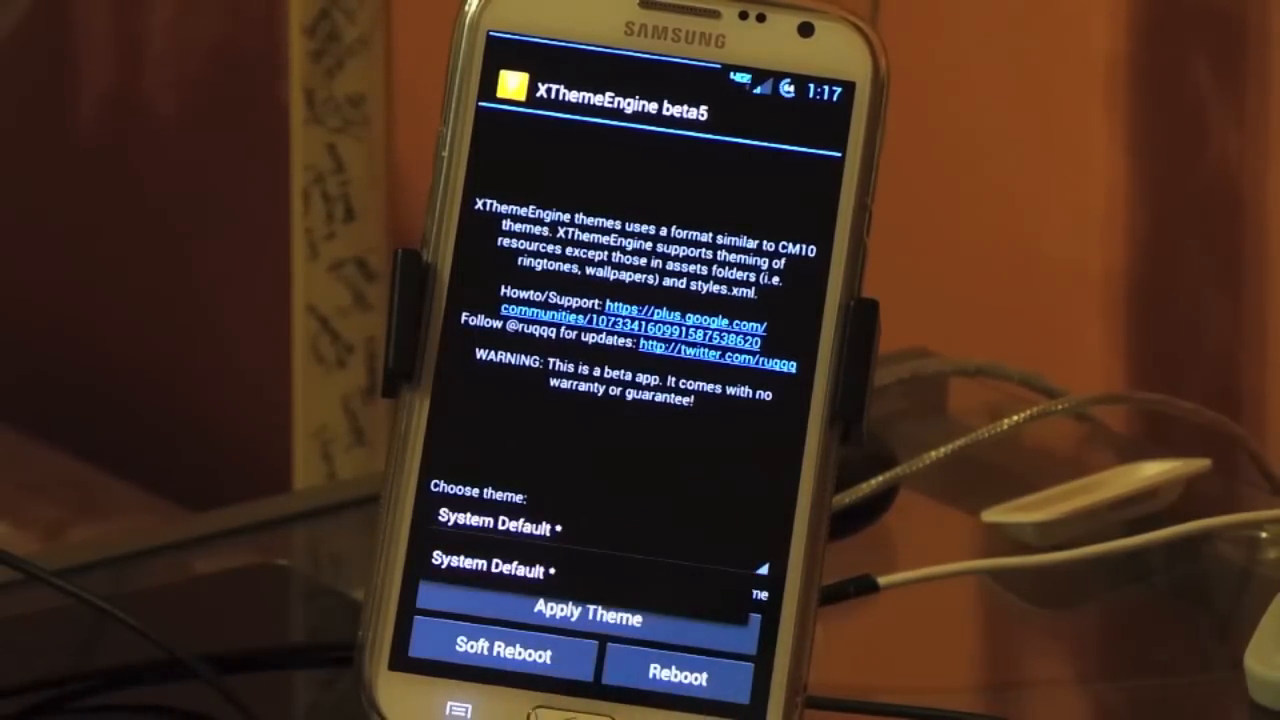
{"action": "left_click", "coordinate": [490, 565]}
{"action": "left_click", "coordinate": [588, 612]}
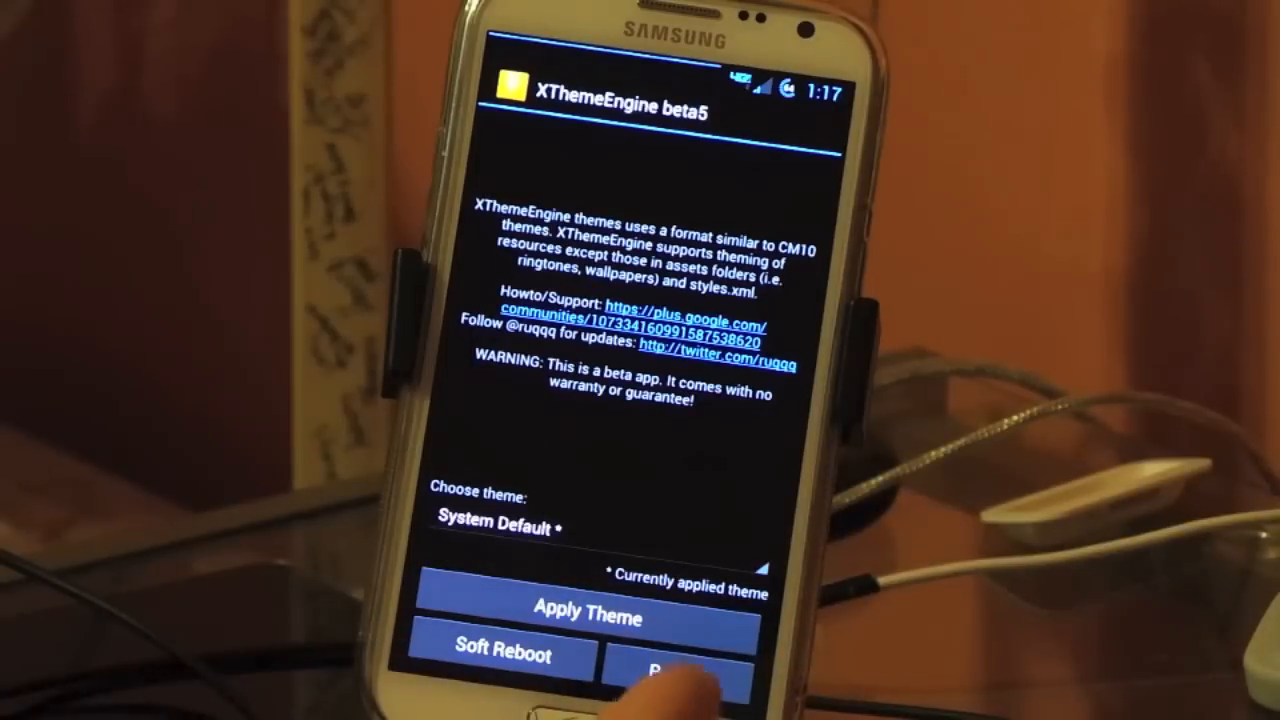
{"action": "left_click", "coordinate": [690, 705]}
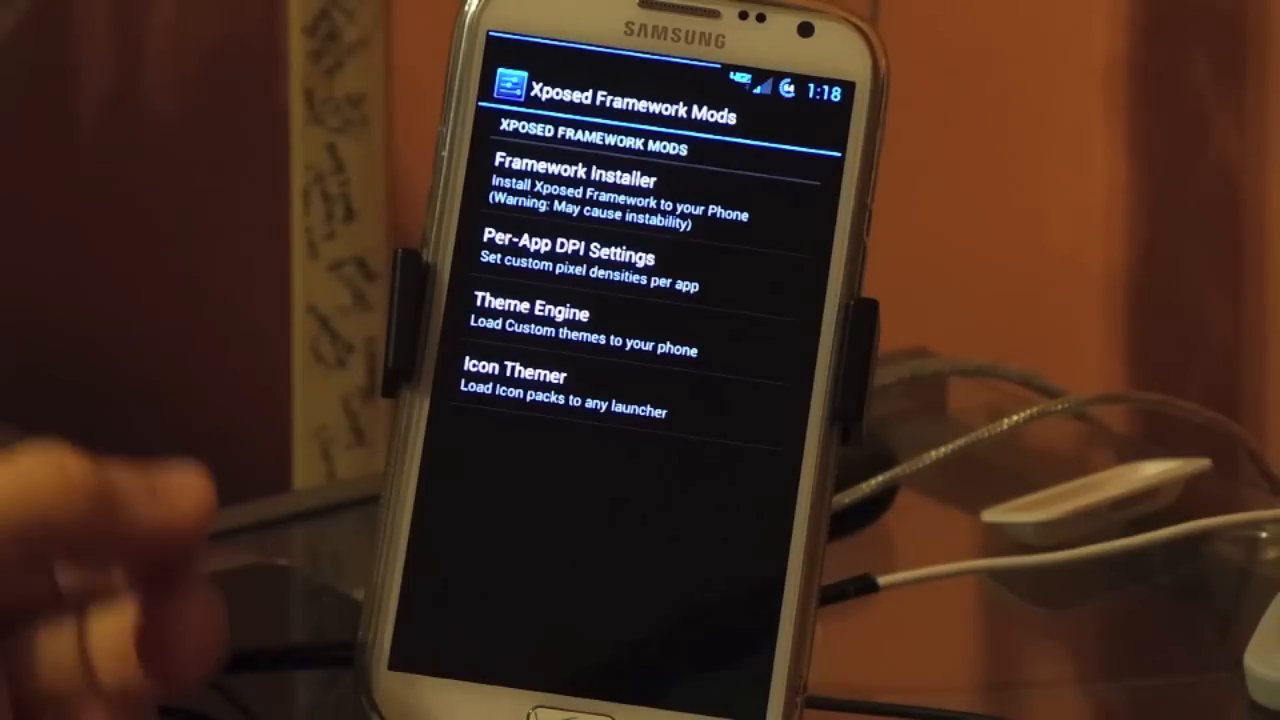
- Grant Icon Themer superuser access, then back out to Custom Settings
{"action": "left_click", "coordinate": [560, 385]}
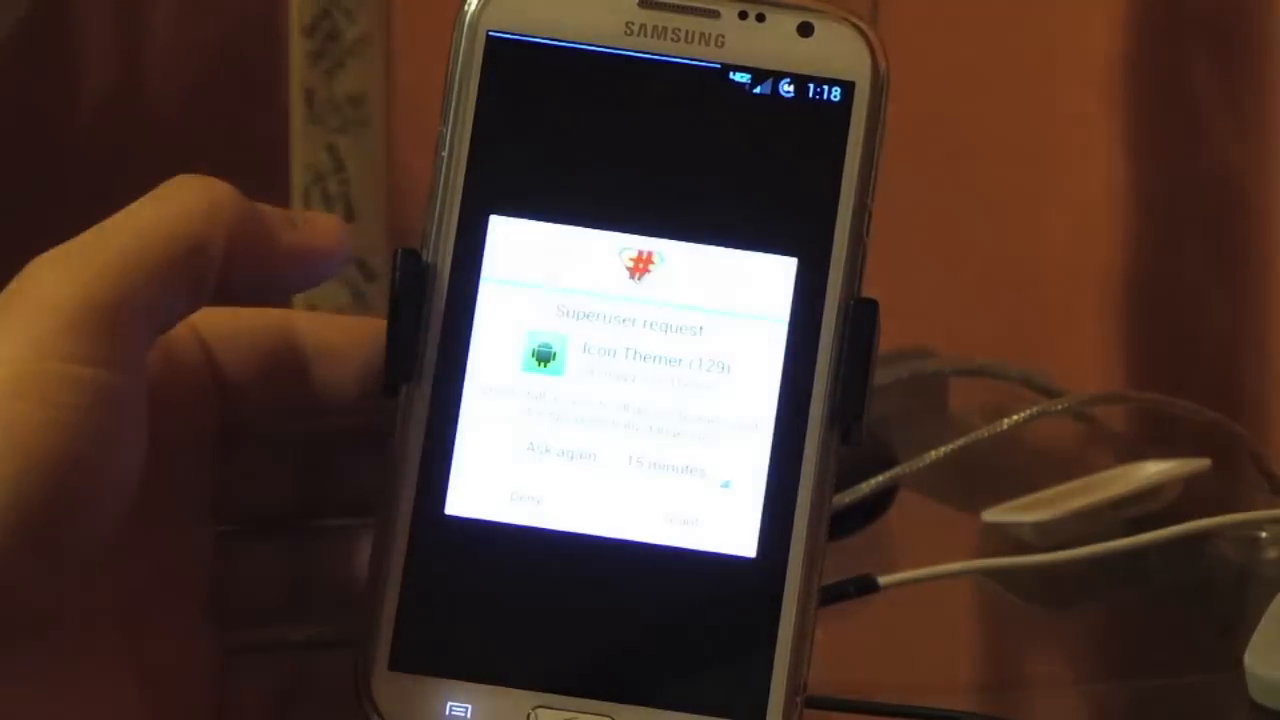
{"action": "left_click", "coordinate": [680, 518]}
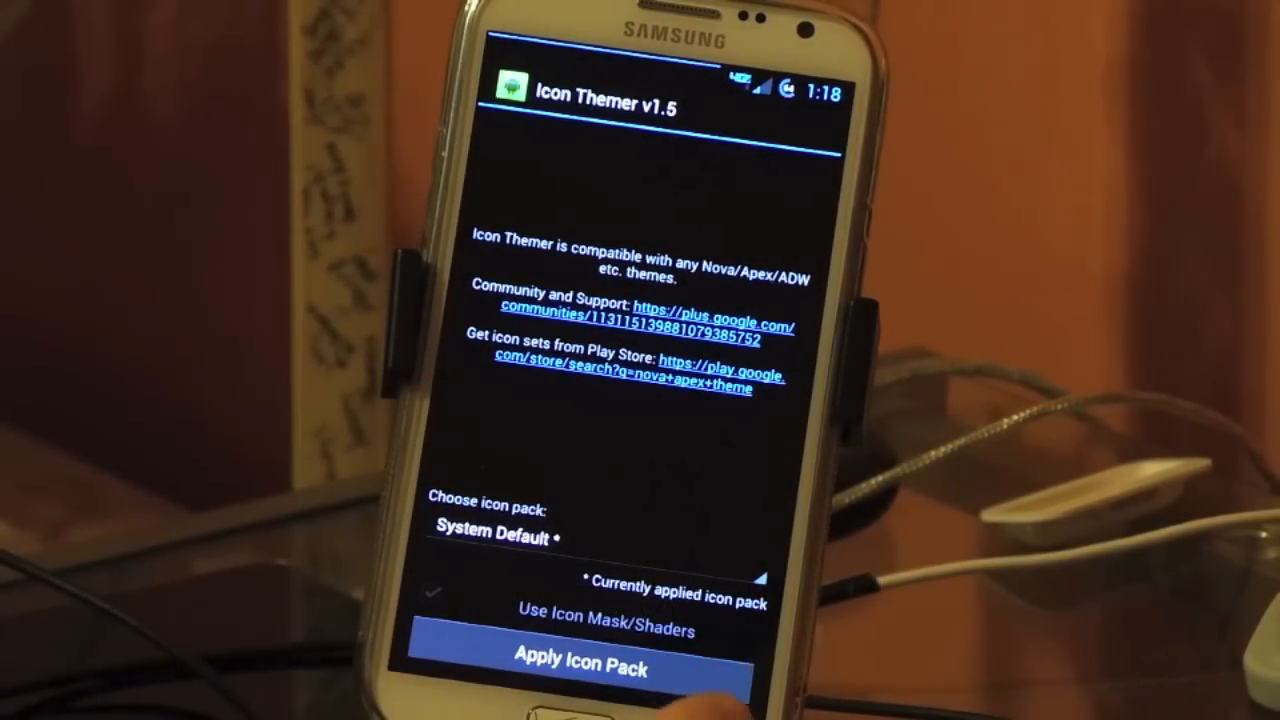
{"action": "key", "text": "Escape"}
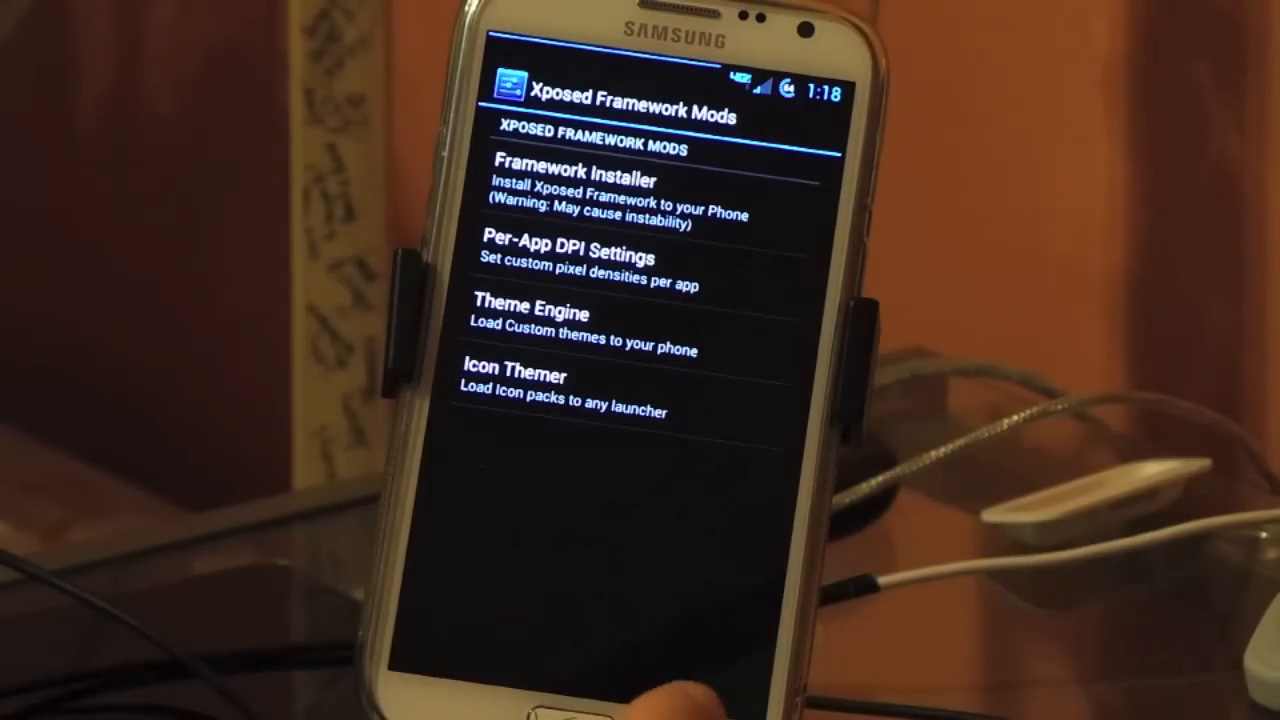
{"action": "key", "text": "Escape"}
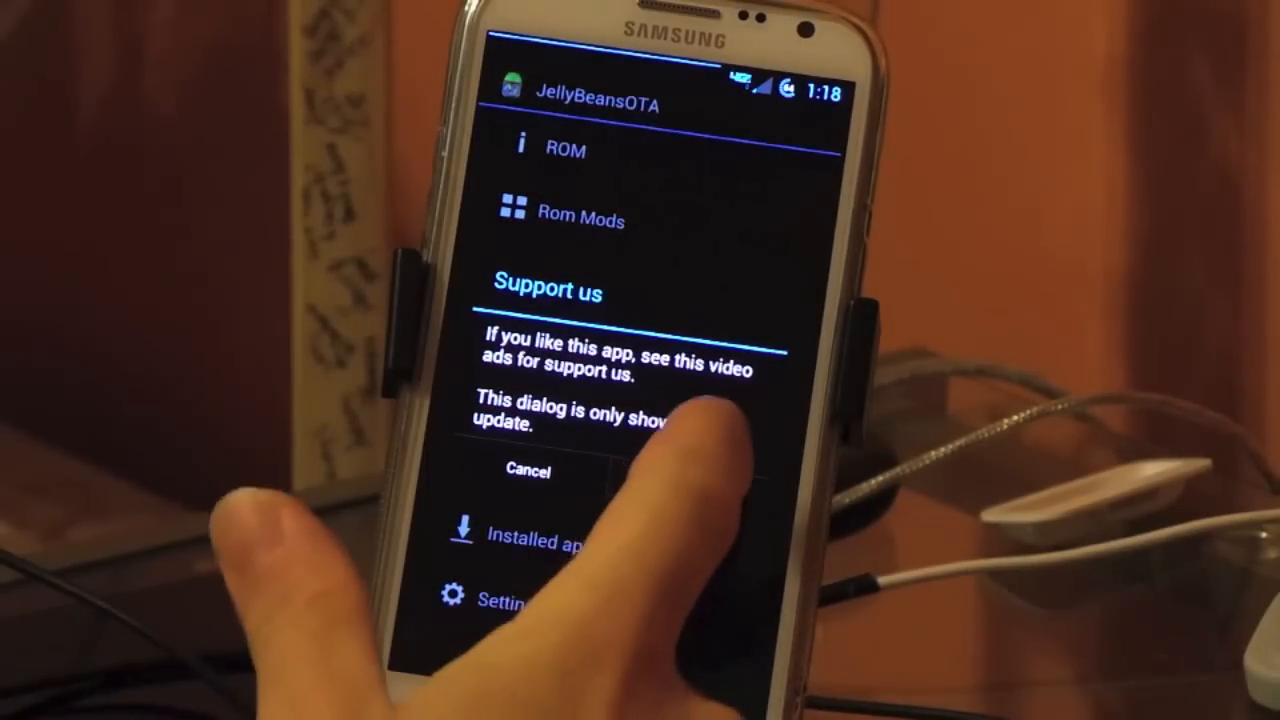
- Dismiss JellyBeansOTA's support-us notice and browse the ROM info and Rom Mods pages
{"action": "left_click", "coordinate": [690, 493]}
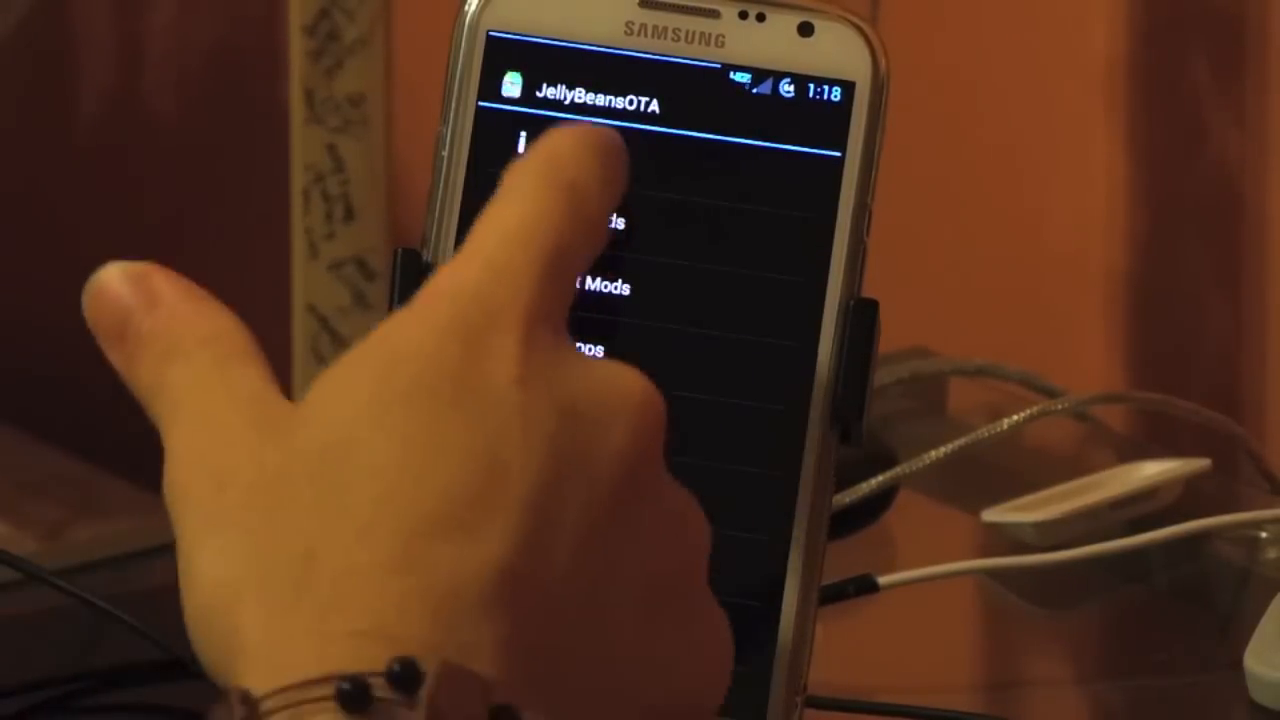
{"action": "left_click", "coordinate": [565, 145]}
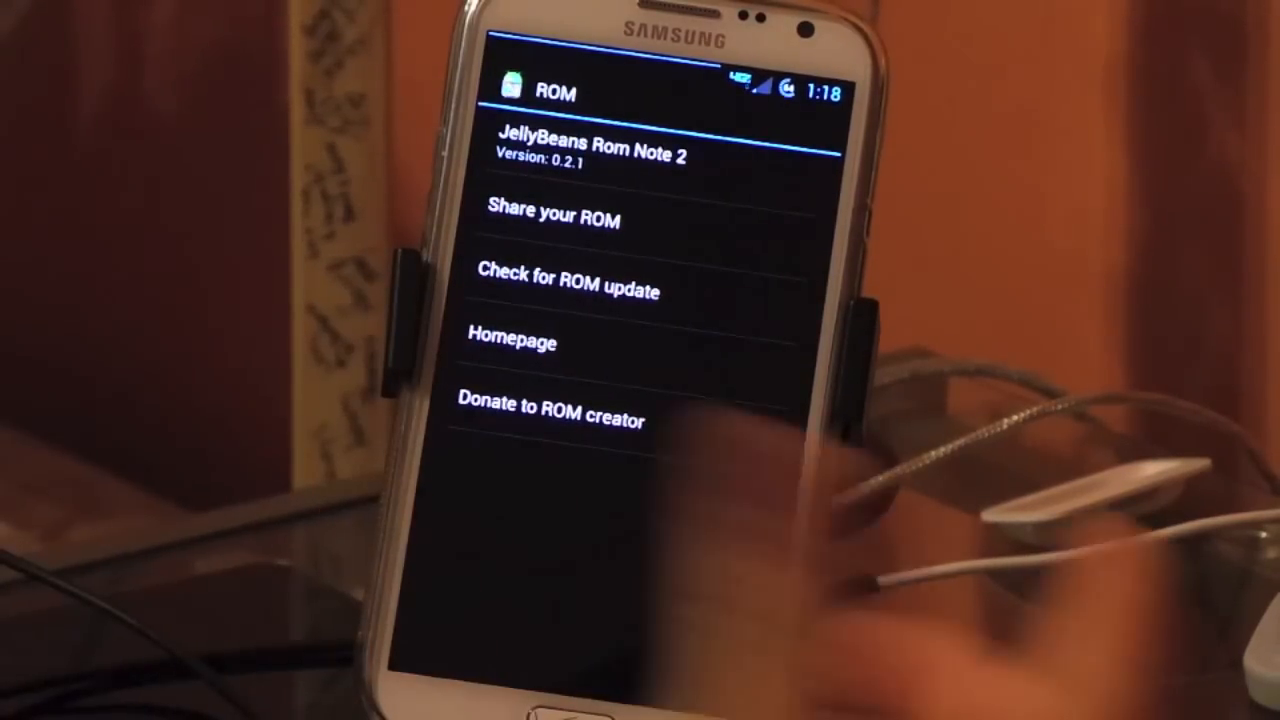
{"action": "left_click", "coordinate": [680, 708]}
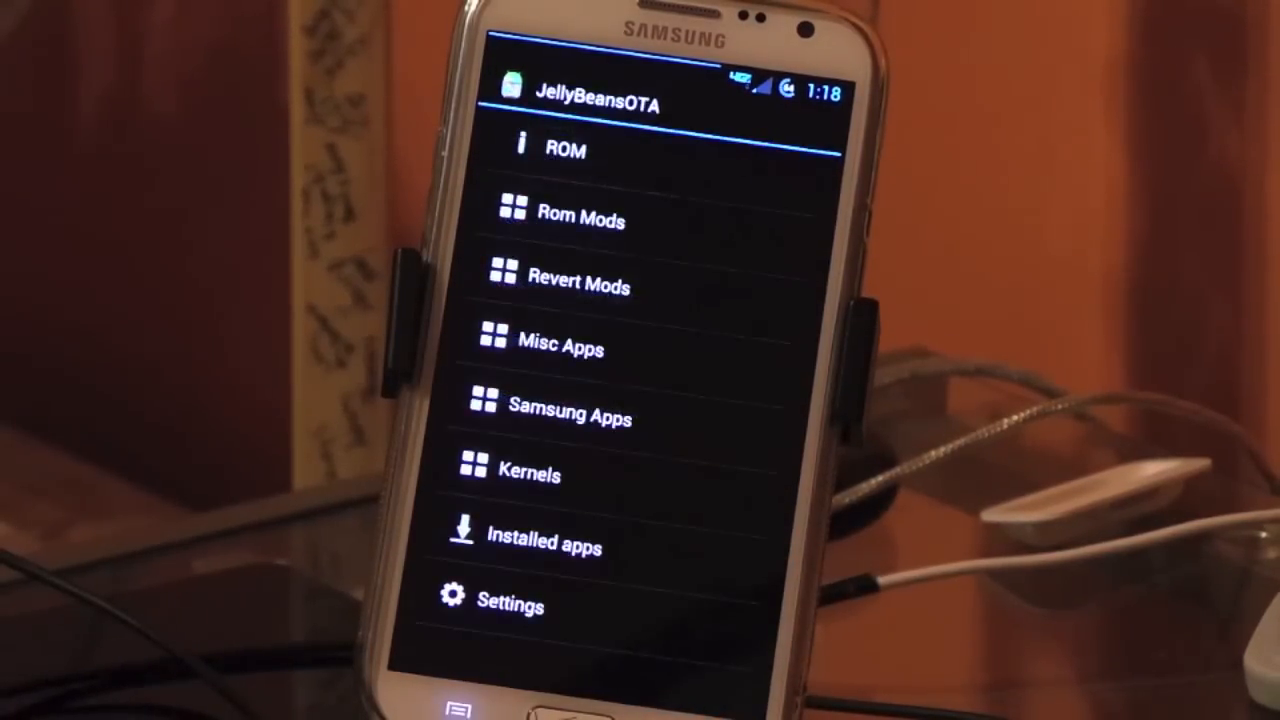
{"action": "left_click", "coordinate": [580, 218]}
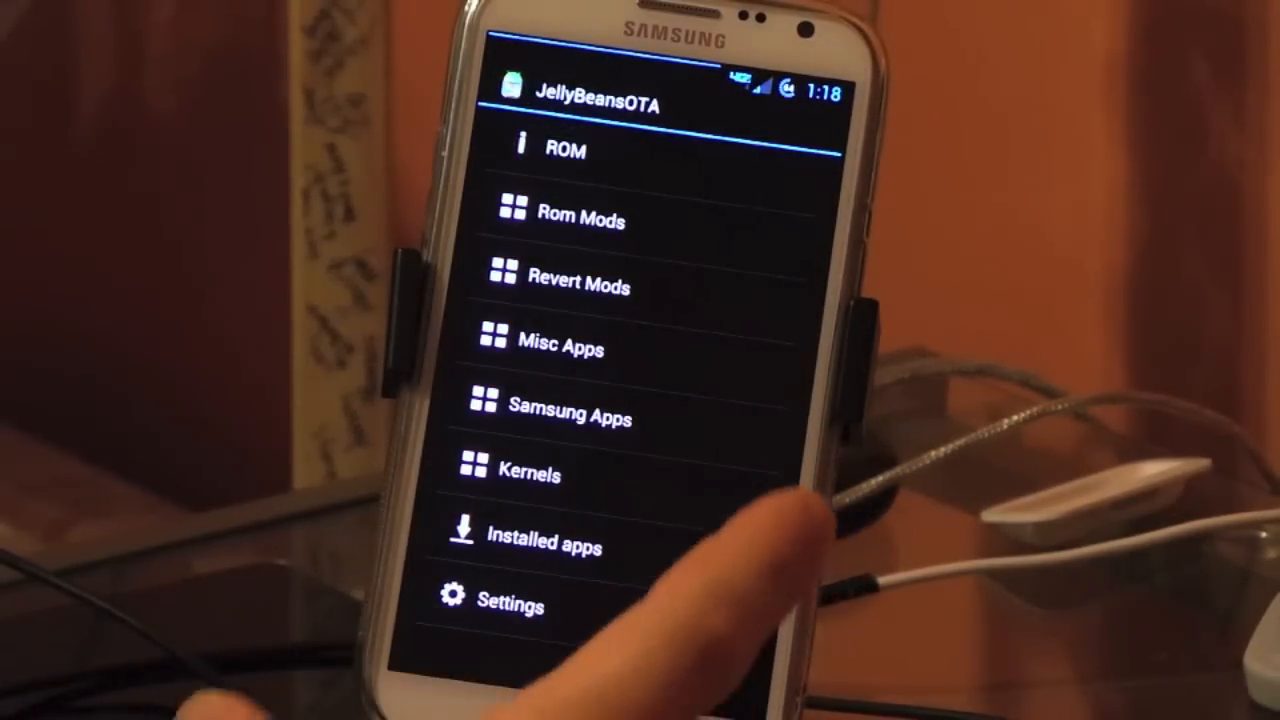
- Browse the Revert Mods, Misc Apps and Samsung Apps add-on sections
{"action": "left_click", "coordinate": [578, 283]}
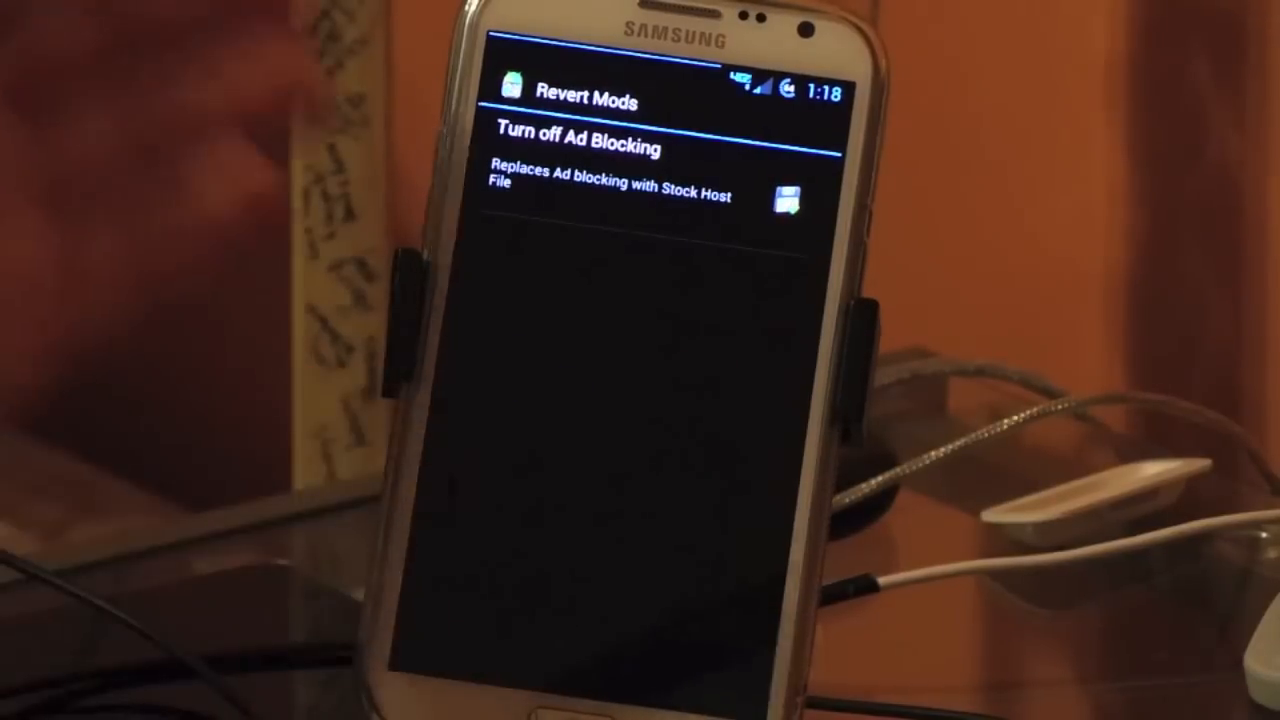
{"action": "key", "text": "Escape"}
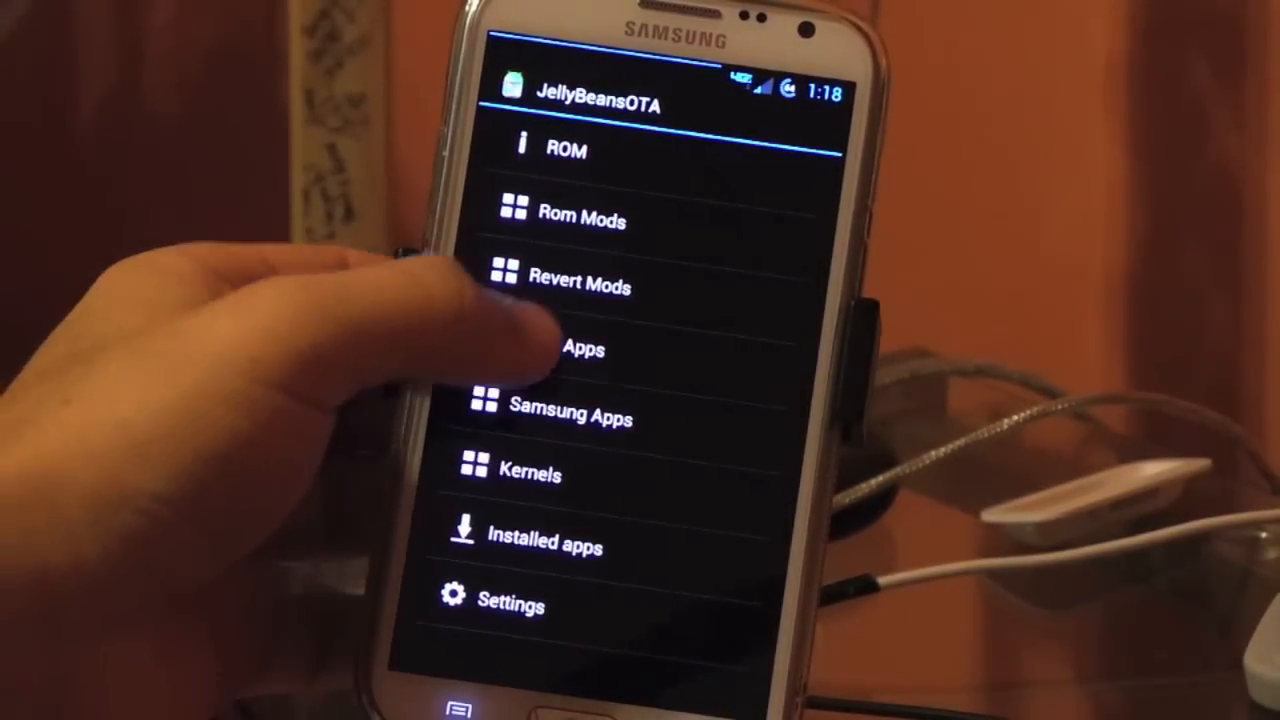
{"action": "left_click", "coordinate": [560, 345]}
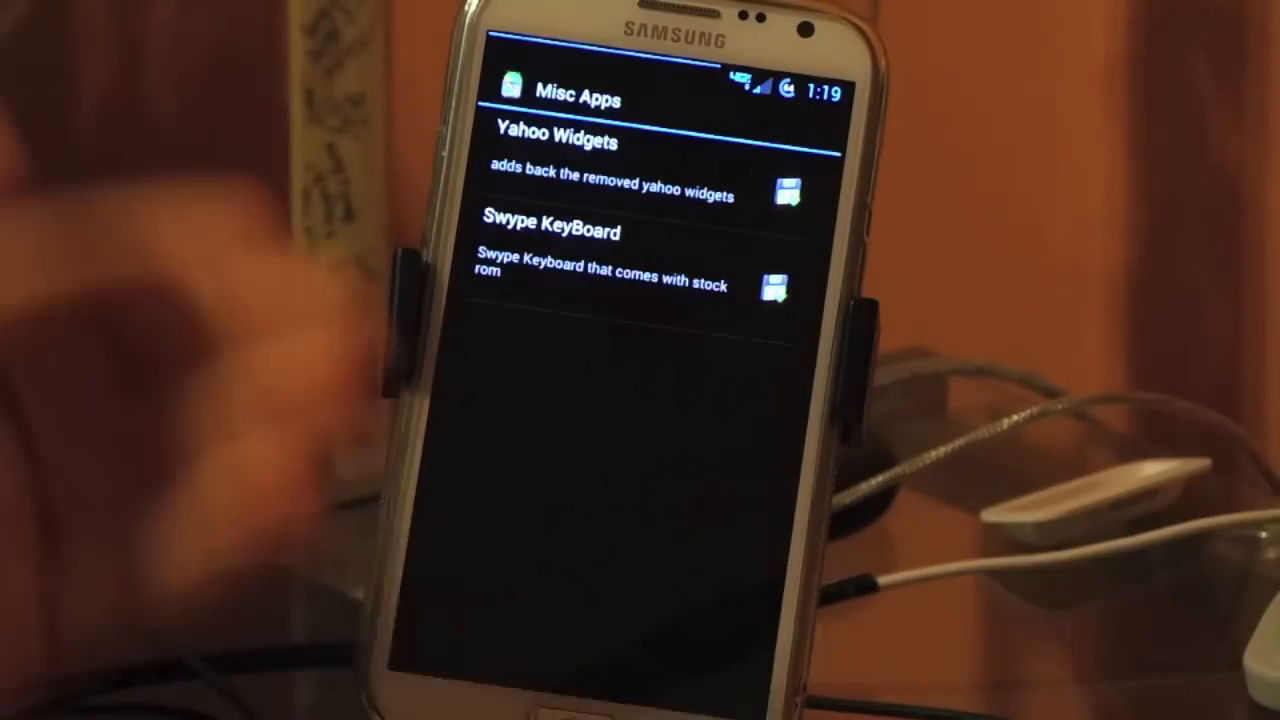
{"action": "key", "text": "Escape"}
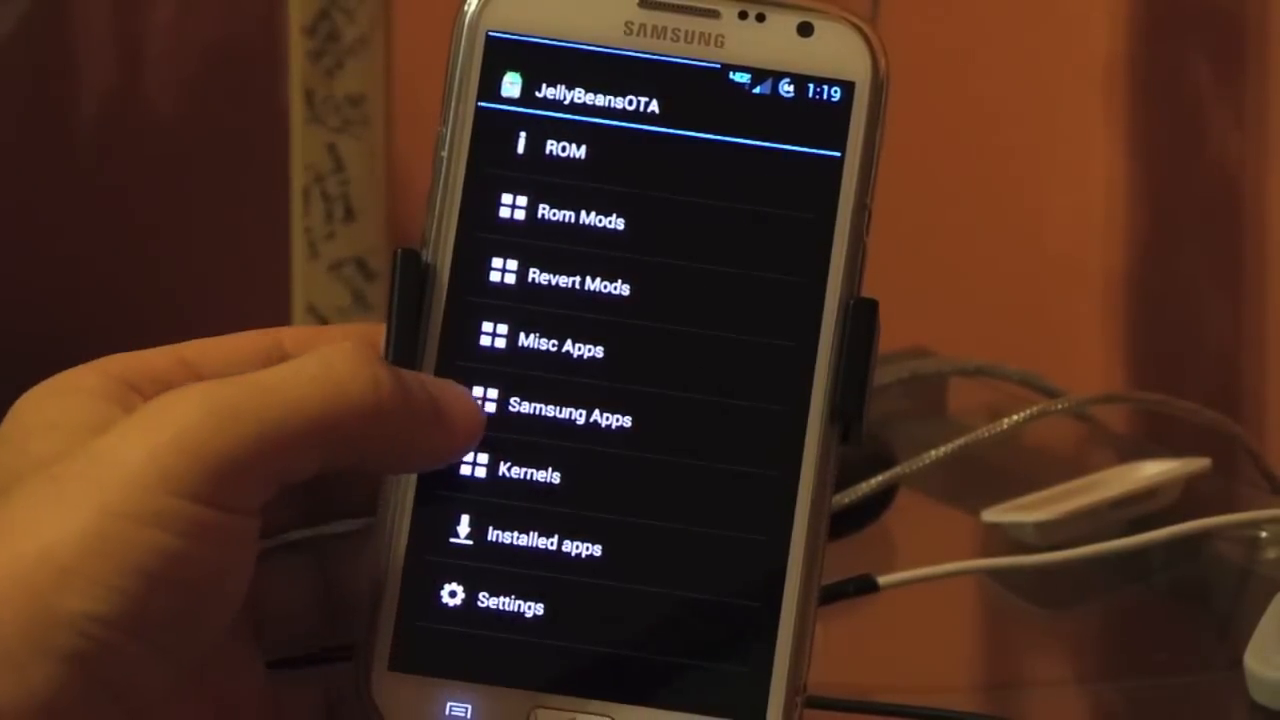
{"action": "left_click", "coordinate": [570, 413]}
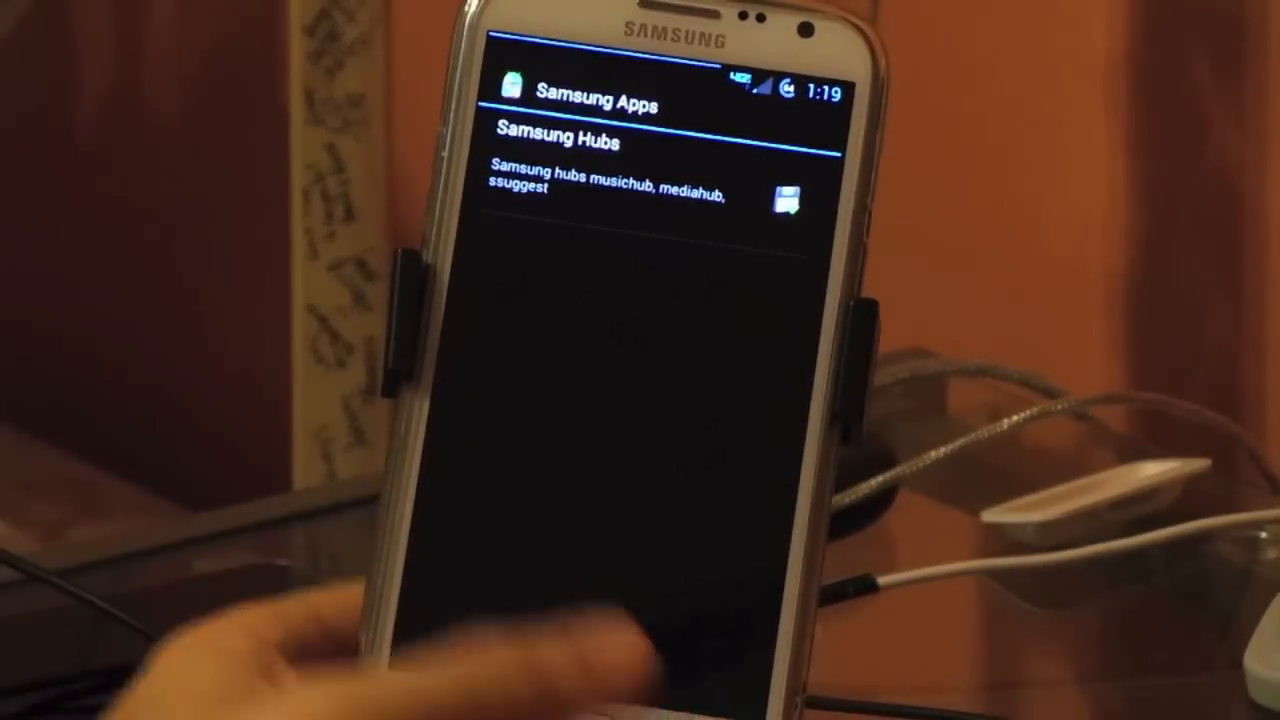
{"action": "key", "text": "Escape"}
- Browse the Kernels list and the add-ons app's settings, then leave the app
{"action": "left_click", "coordinate": [500, 472]}
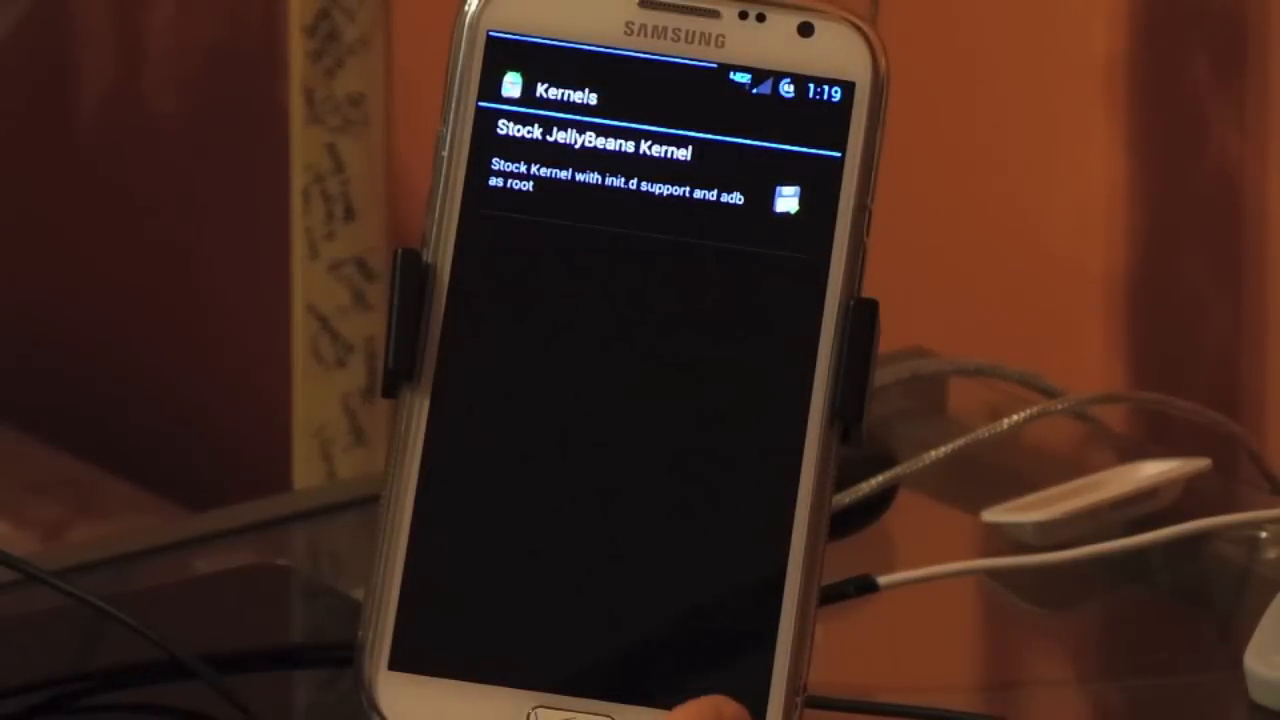
{"action": "key", "text": "Escape"}
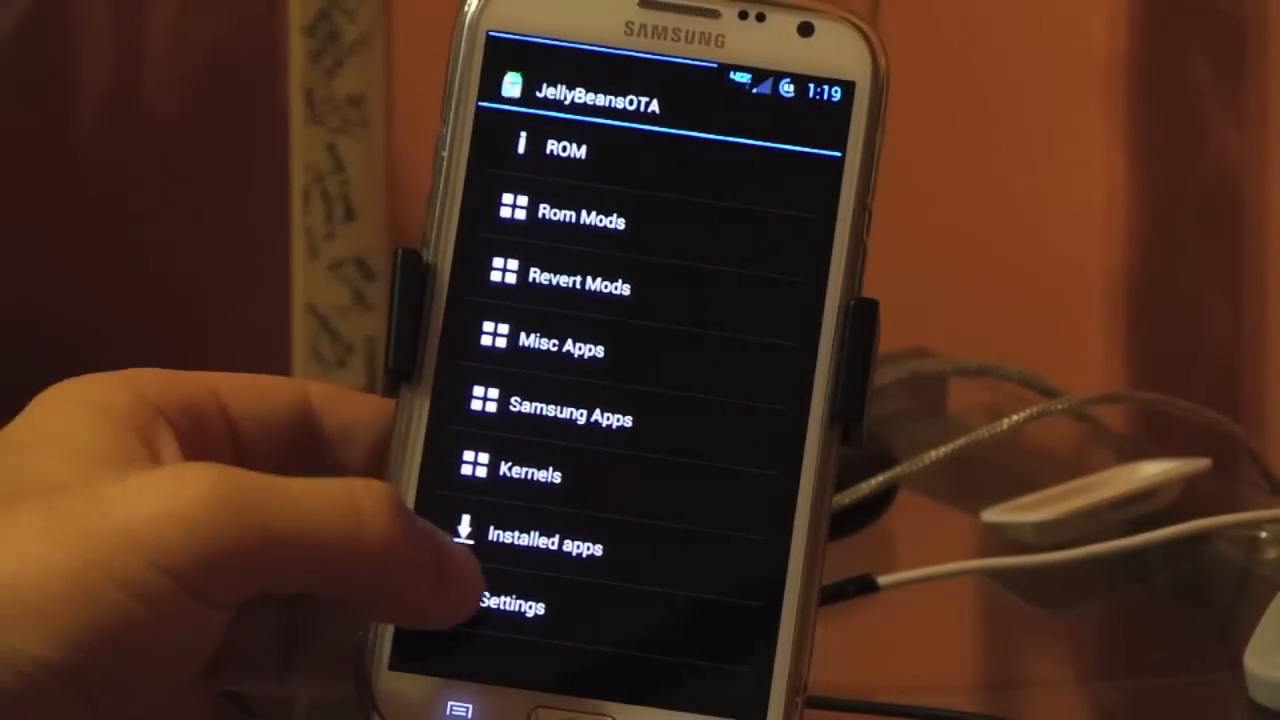
{"action": "left_click", "coordinate": [500, 600]}
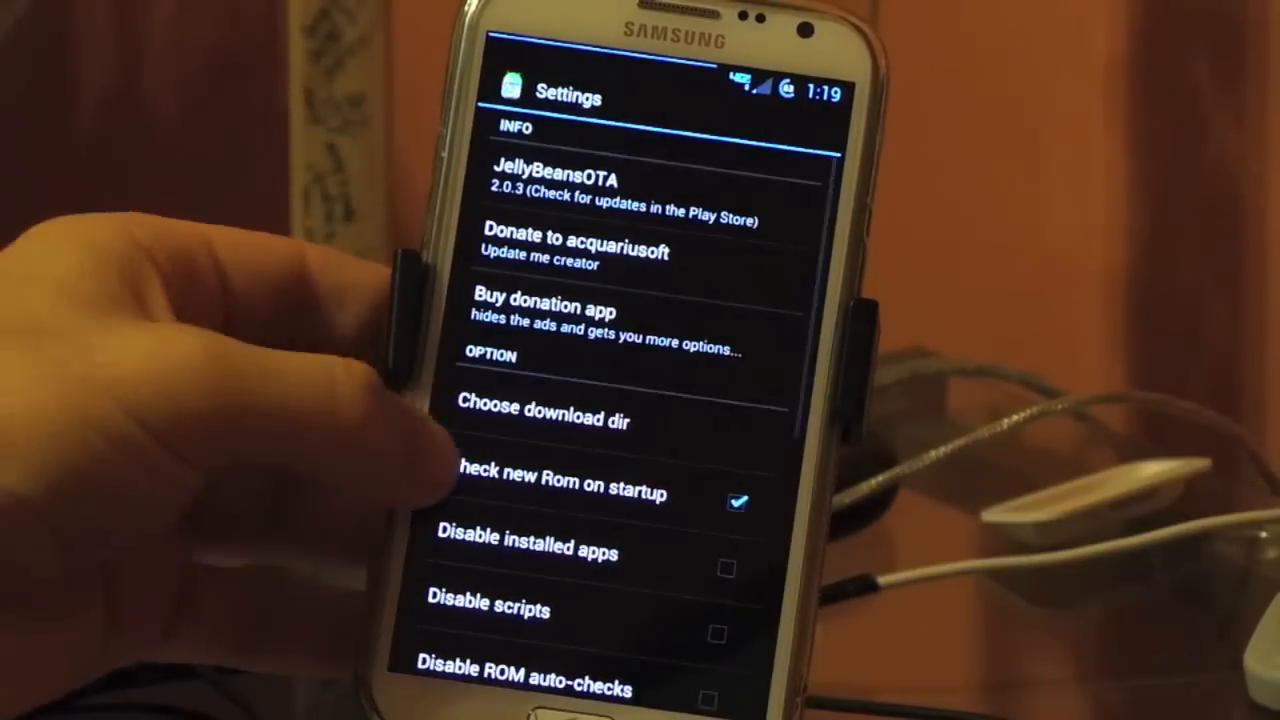
{"action": "scroll", "coordinate": [460, 450], "scroll_direction": "down", "scroll_amount": 1}
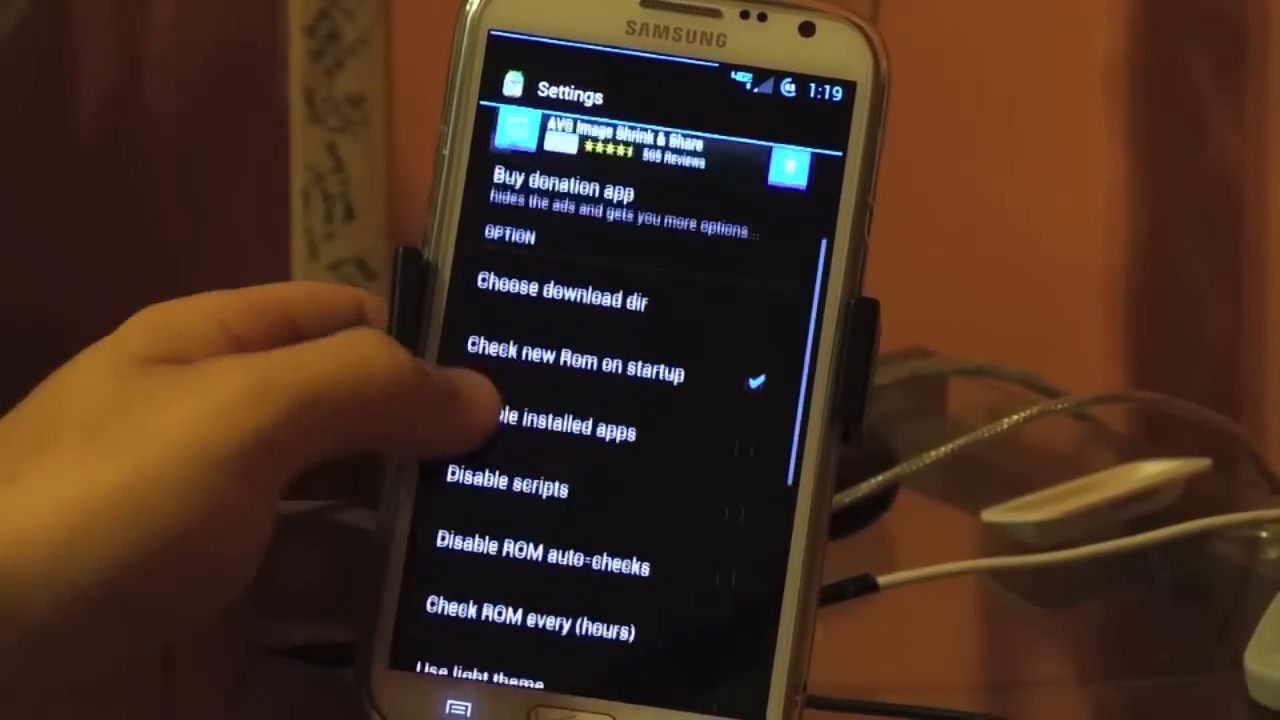
{"action": "scroll", "coordinate": [600, 450], "scroll_direction": "down", "scroll_amount": 10}
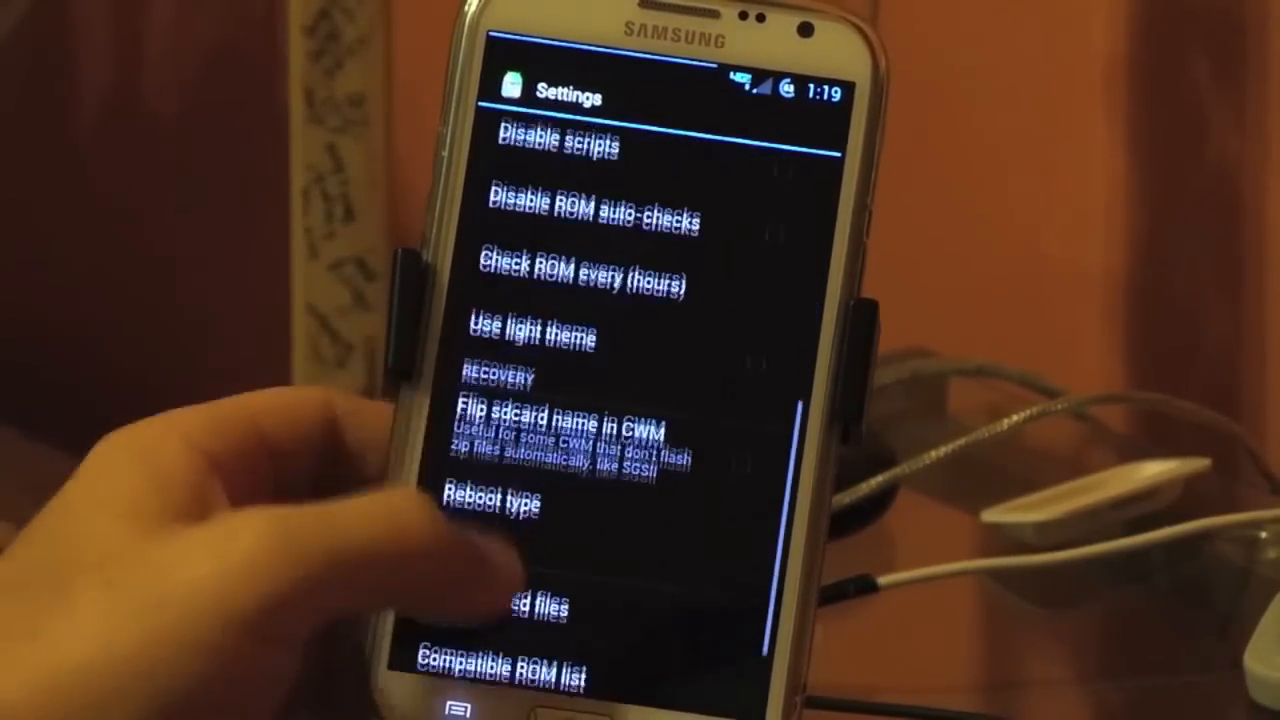
{"action": "scroll", "coordinate": [600, 420], "scroll_direction": "up", "scroll_amount": 5}
{"action": "scroll", "coordinate": [490, 405], "scroll_direction": "up", "scroll_amount": 5}
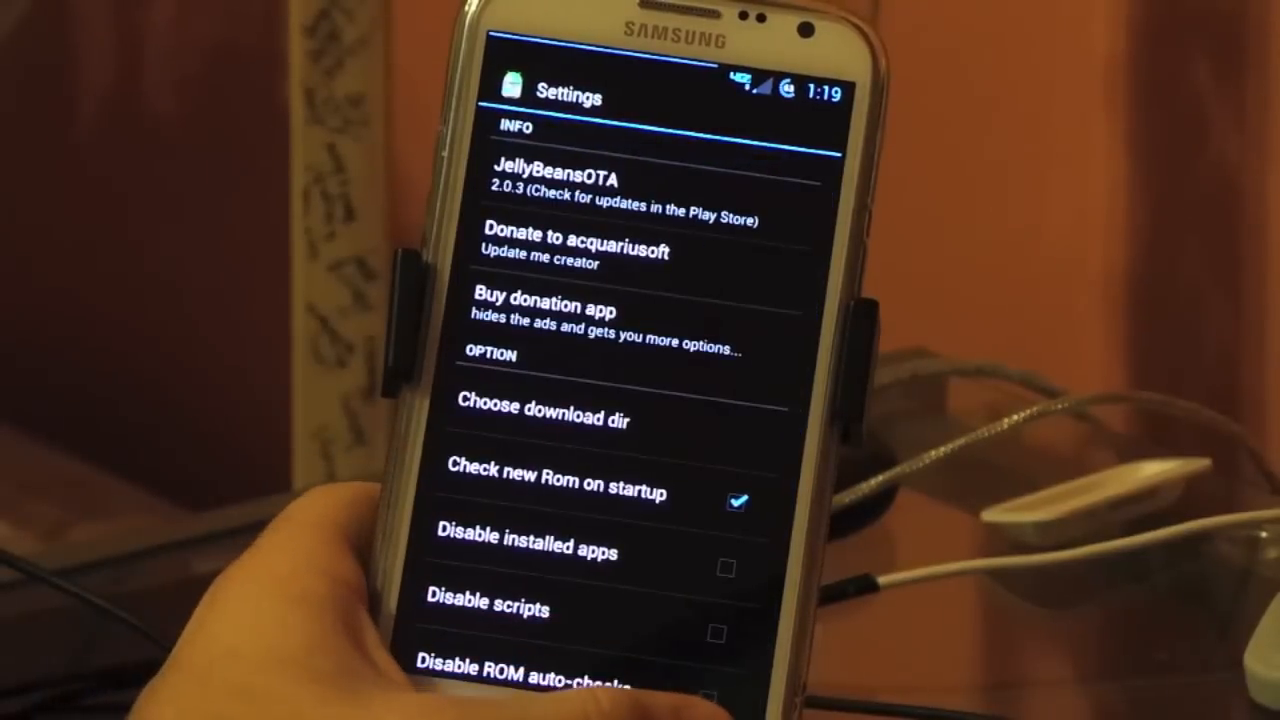
{"action": "key", "text": "Escape"}
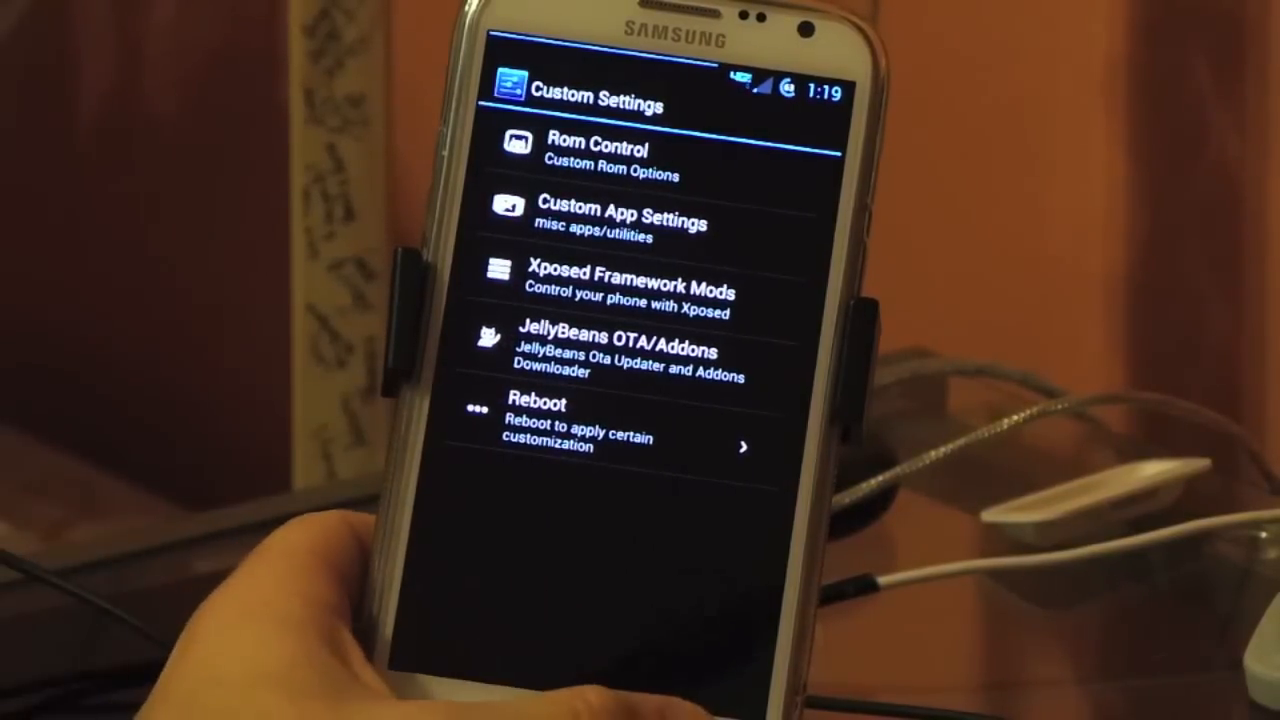
- View the Call/message block options, then leave Settings for the home screen, dismissing the tip
{"action": "key", "text": "Escape"}
{"action": "scroll", "coordinate": [640, 400], "scroll_direction": "down", "scroll_amount": 2}
{"action": "scroll", "coordinate": [640, 400], "scroll_direction": "down", "scroll_amount": 2}
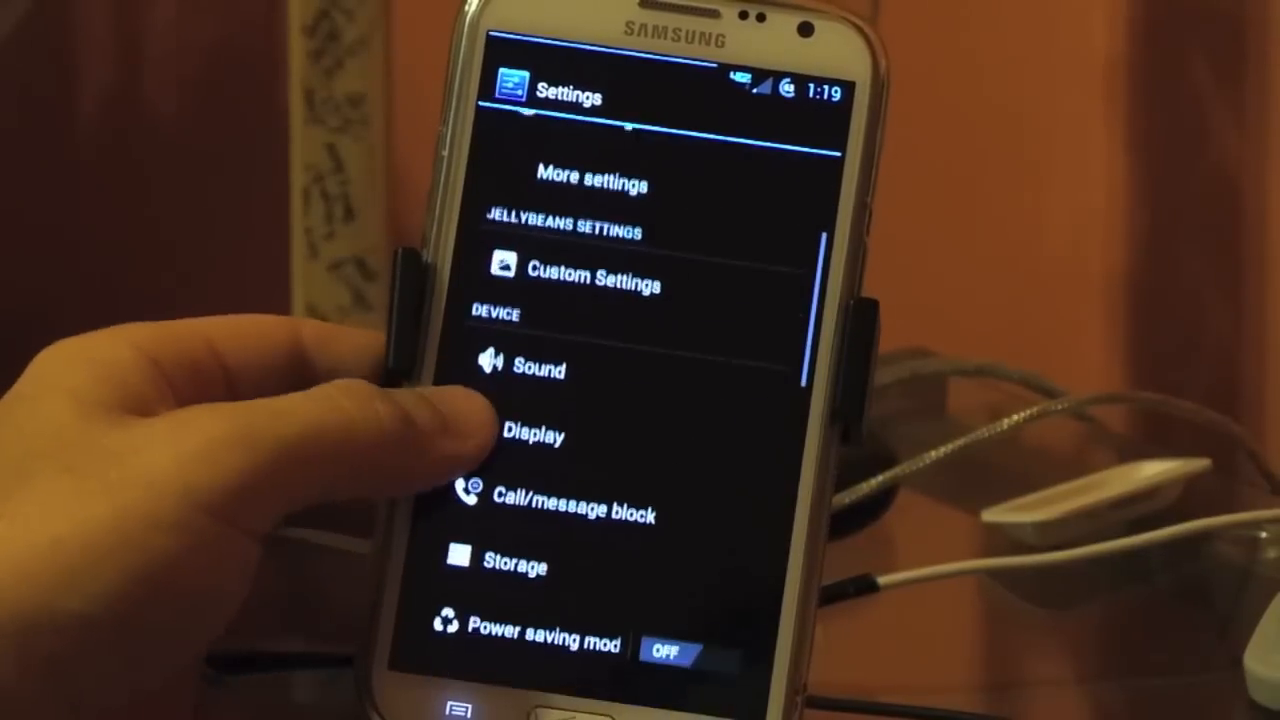
{"action": "scroll", "coordinate": [640, 400], "scroll_direction": "down", "scroll_amount": 1}
{"action": "left_click", "coordinate": [588, 410]}
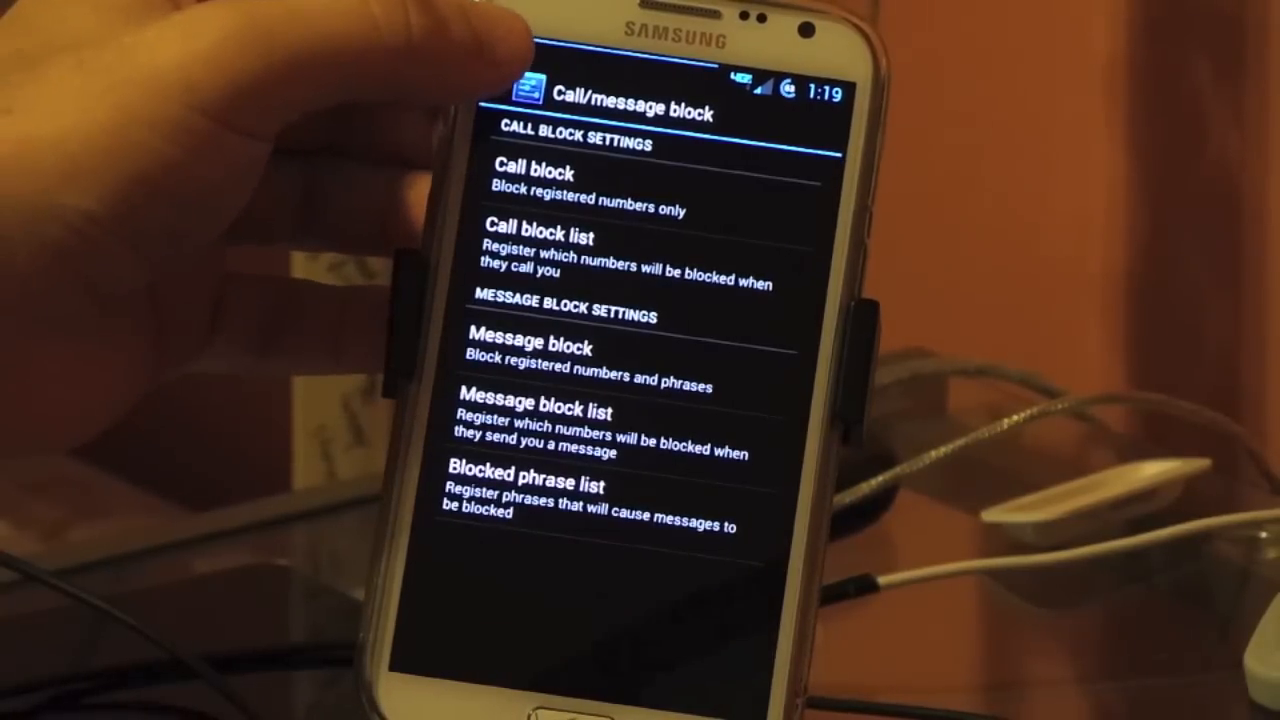
{"action": "left_click", "coordinate": [527, 88]}
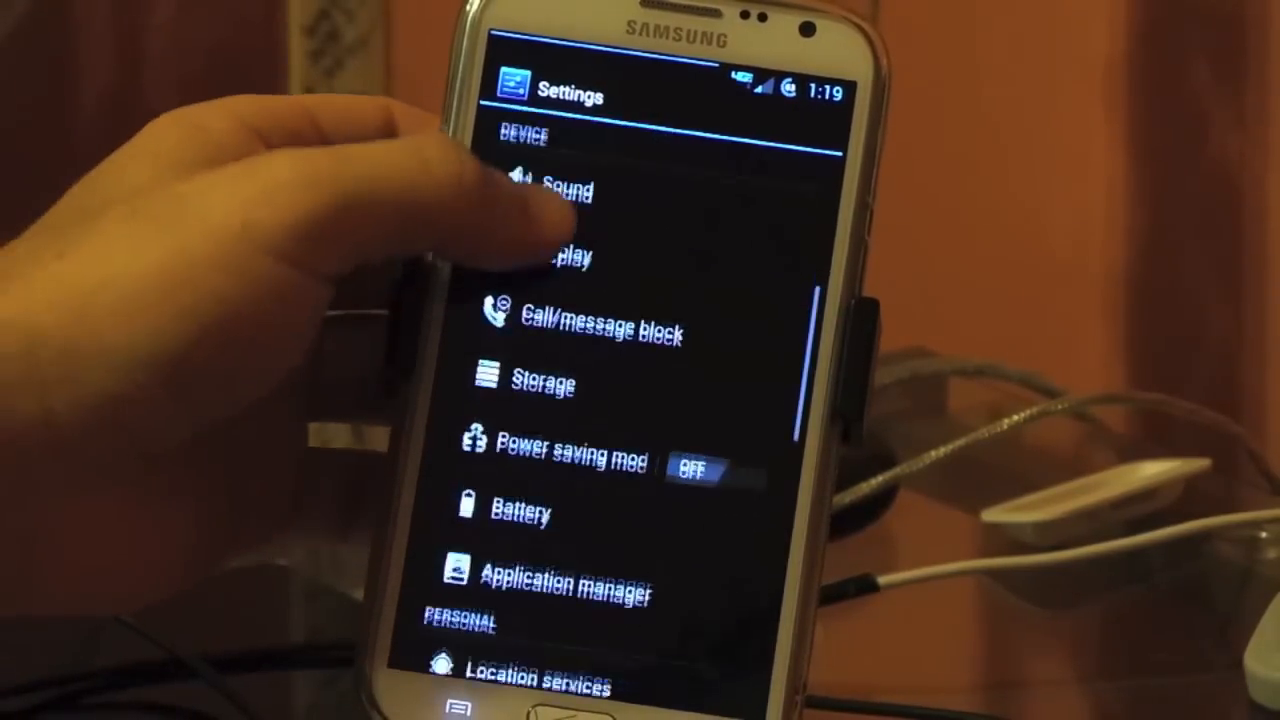
{"action": "scroll", "coordinate": [560, 300], "scroll_direction": "down", "scroll_amount": 2}
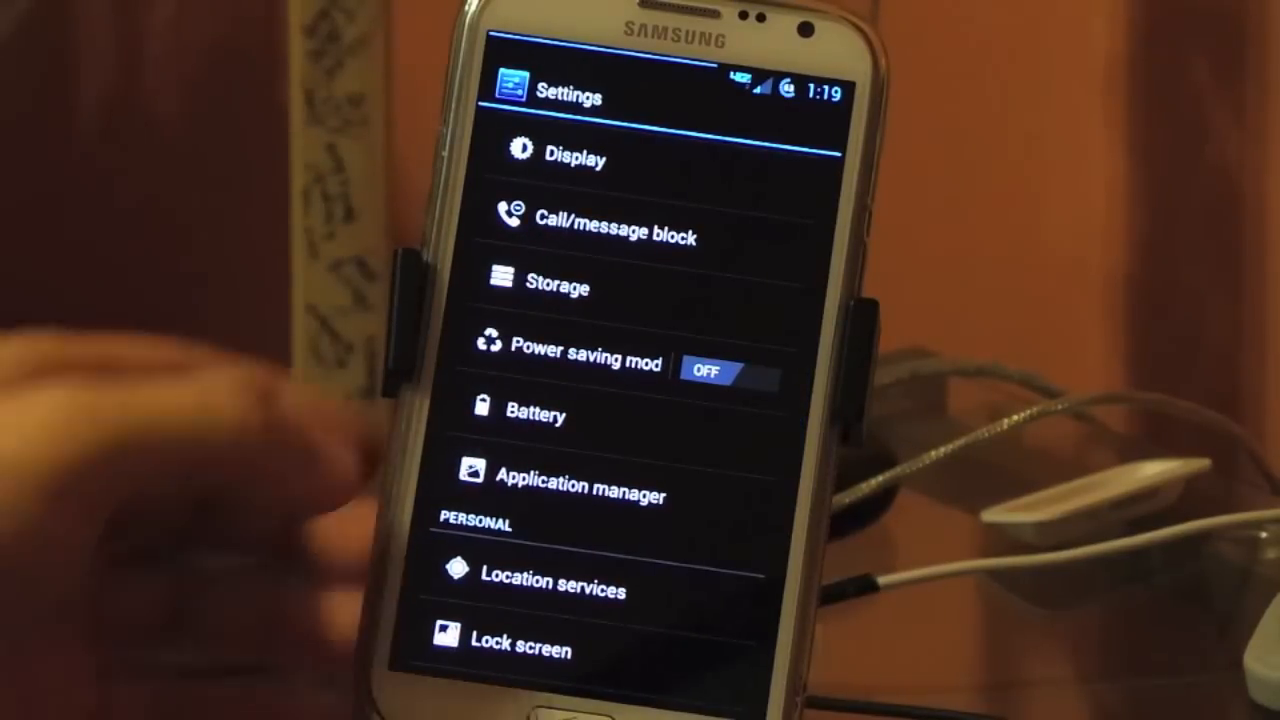
{"action": "scroll", "coordinate": [620, 400], "scroll_direction": "down", "scroll_amount": 2}
{"action": "scroll", "coordinate": [620, 400], "scroll_direction": "down", "scroll_amount": 2}
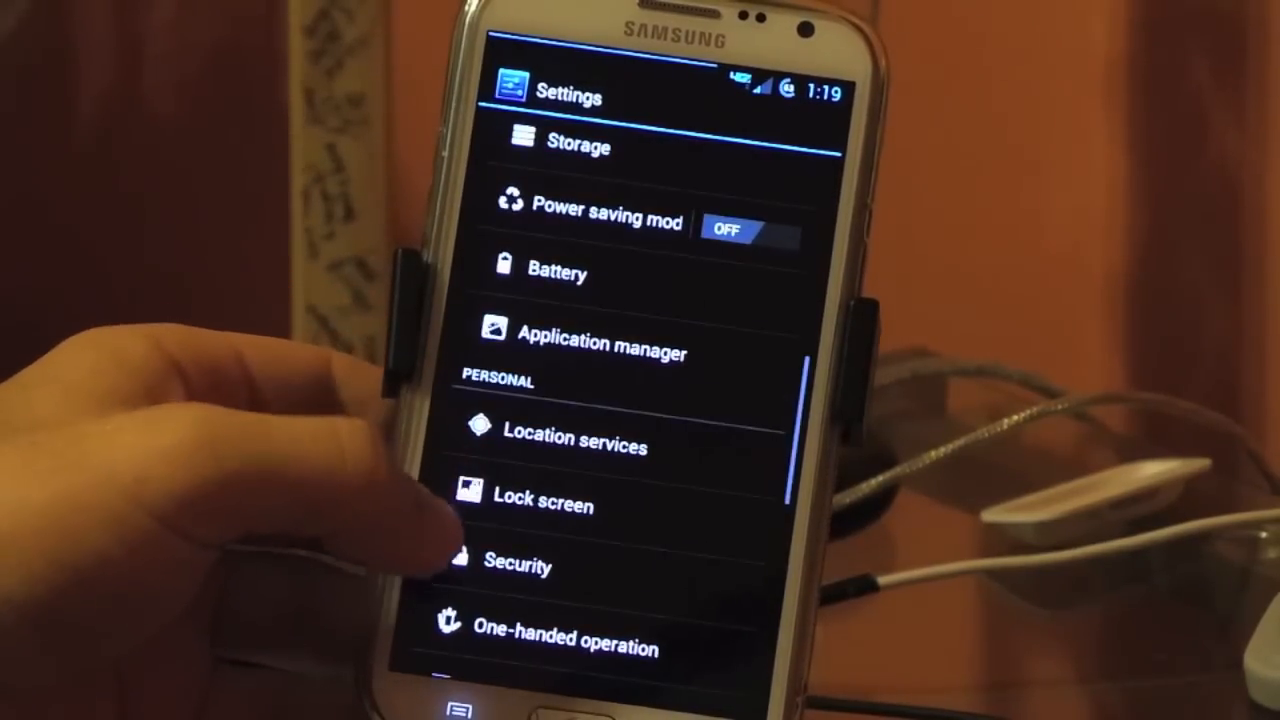
{"action": "scroll", "coordinate": [620, 400], "scroll_direction": "down", "scroll_amount": 1}
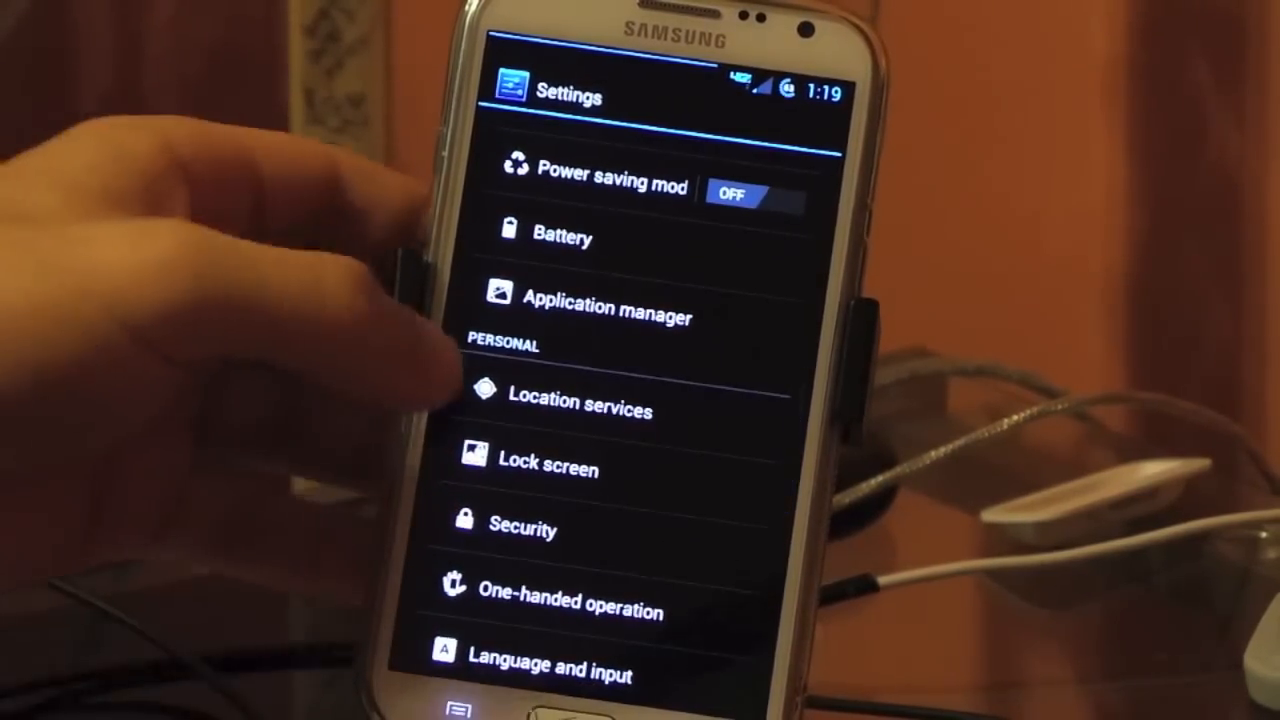
{"action": "scroll", "coordinate": [620, 400], "scroll_direction": "down", "scroll_amount": 1}
{"action": "scroll", "coordinate": [620, 400], "scroll_direction": "down", "scroll_amount": 1}
{"action": "scroll", "coordinate": [620, 400], "scroll_direction": "down", "scroll_amount": 2}
{"action": "scroll", "coordinate": [620, 400], "scroll_direction": "down", "scroll_amount": 1}
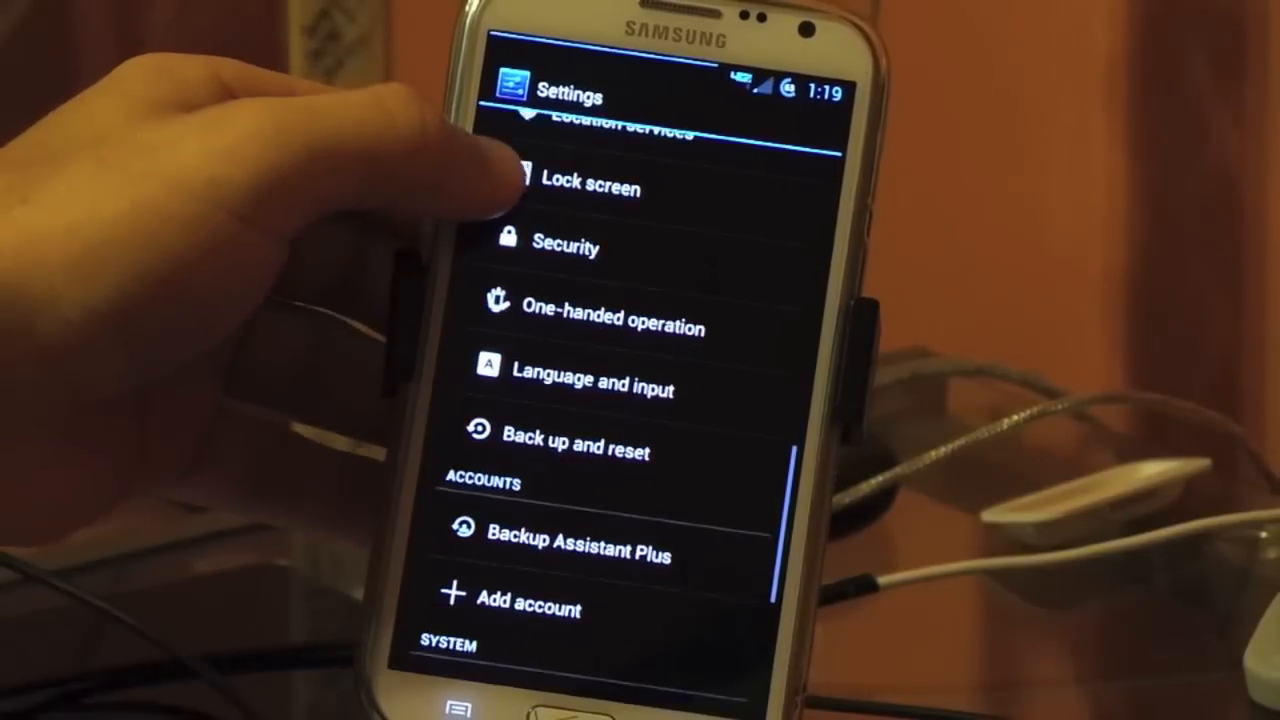
{"action": "scroll", "coordinate": [620, 400], "scroll_direction": "down", "scroll_amount": 1}
{"action": "scroll", "coordinate": [620, 400], "scroll_direction": "down", "scroll_amount": 1}
{"action": "scroll", "coordinate": [620, 400], "scroll_direction": "down", "scroll_amount": 1}
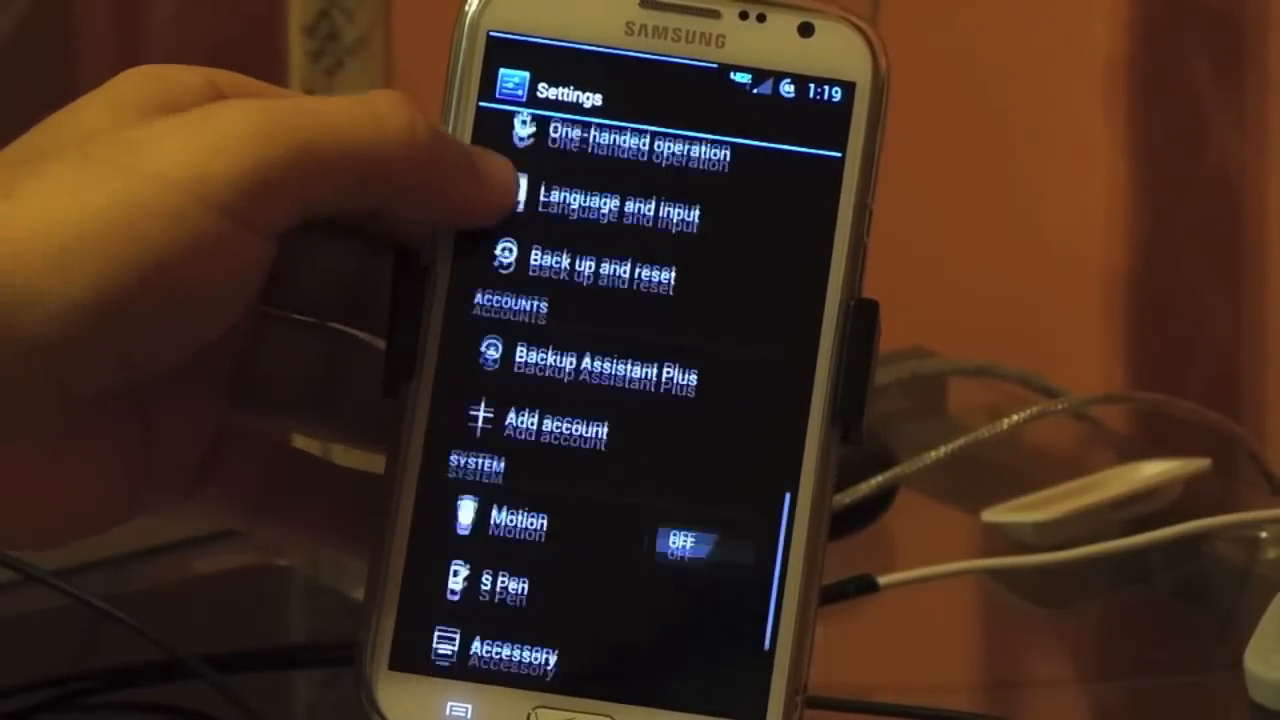
{"action": "scroll", "coordinate": [620, 400], "scroll_direction": "down", "scroll_amount": 1}
{"action": "scroll", "coordinate": [620, 400], "scroll_direction": "down", "scroll_amount": 1}
{"action": "scroll", "coordinate": [620, 400], "scroll_direction": "down", "scroll_amount": 1}
{"action": "scroll", "coordinate": [620, 400], "scroll_direction": "down", "scroll_amount": 1}
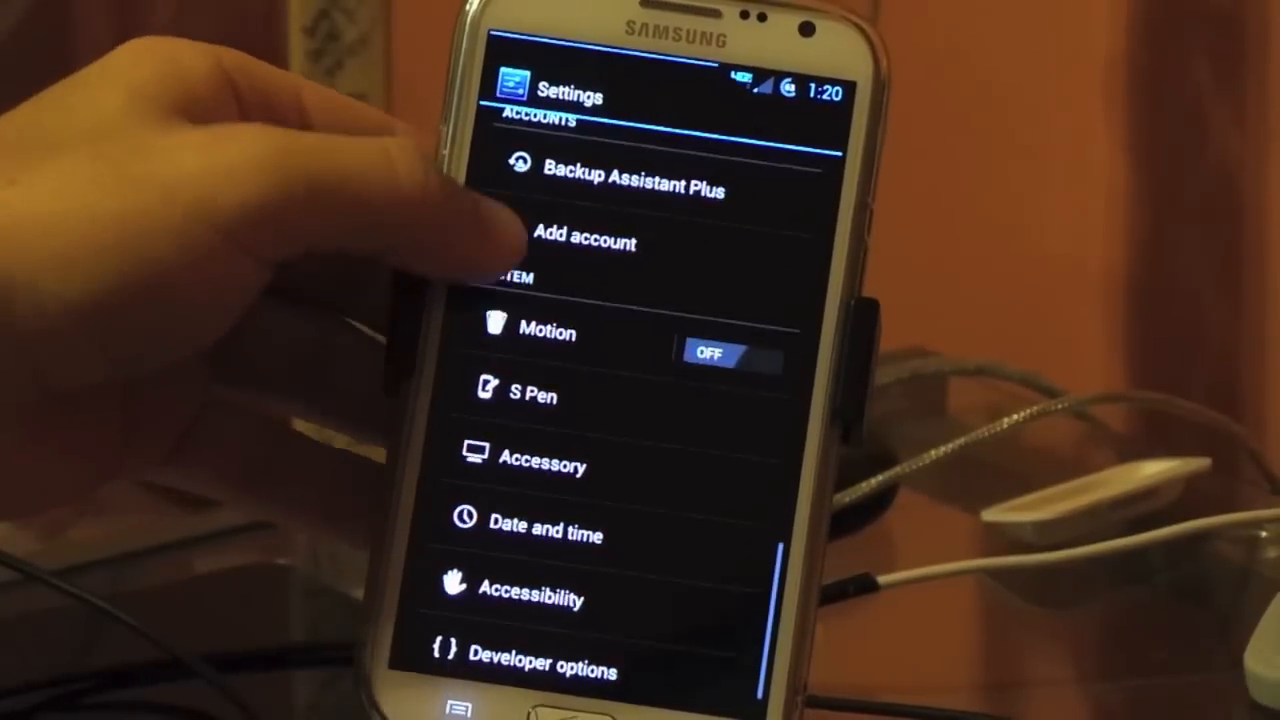
{"action": "scroll", "coordinate": [620, 400], "scroll_direction": "down", "scroll_amount": 1}
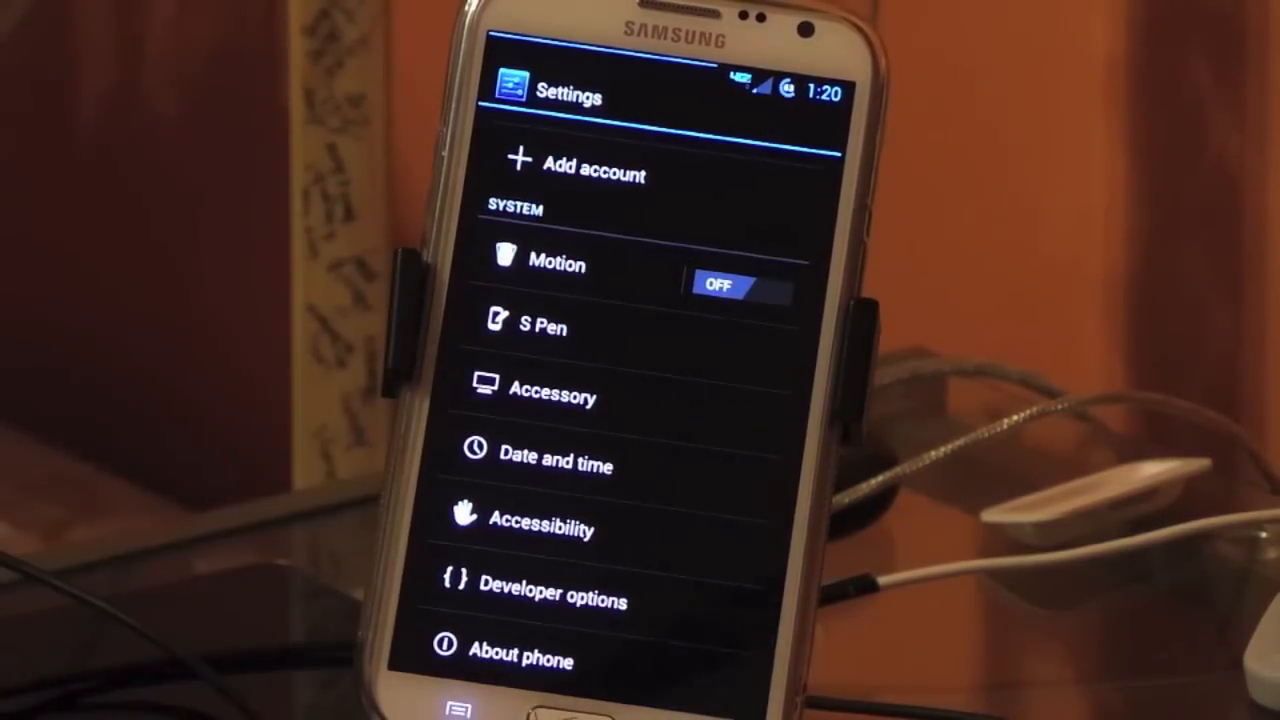
{"action": "key", "text": "Home"}
{"action": "left_click", "coordinate": [708, 480]}
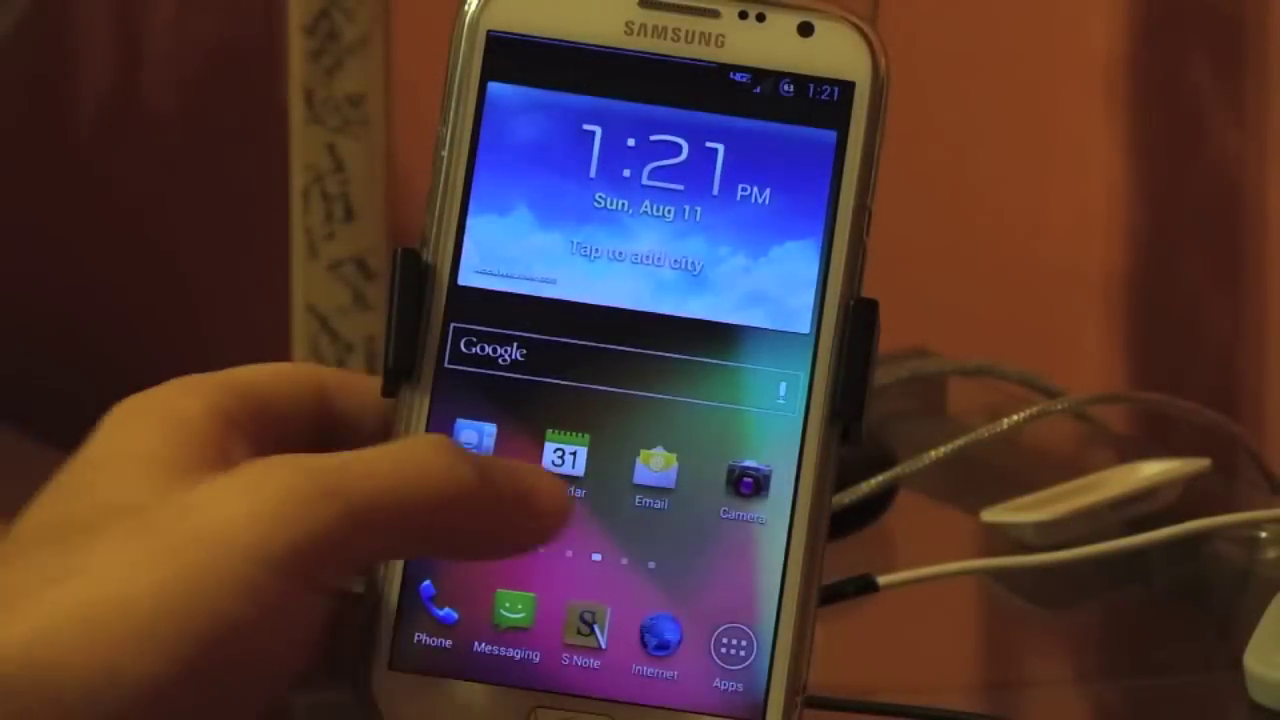
- Swipe across home screen pages and return to the main page with the clock widget
{"action": "mouse_move", "coordinate": [545, 470]}
{"action": "left_mouse_down"}
{"action": "mouse_move", "coordinate": [500, 490]}
{"action": "mouse_move", "coordinate": [530, 490]}
{"action": "left_mouse_up"}
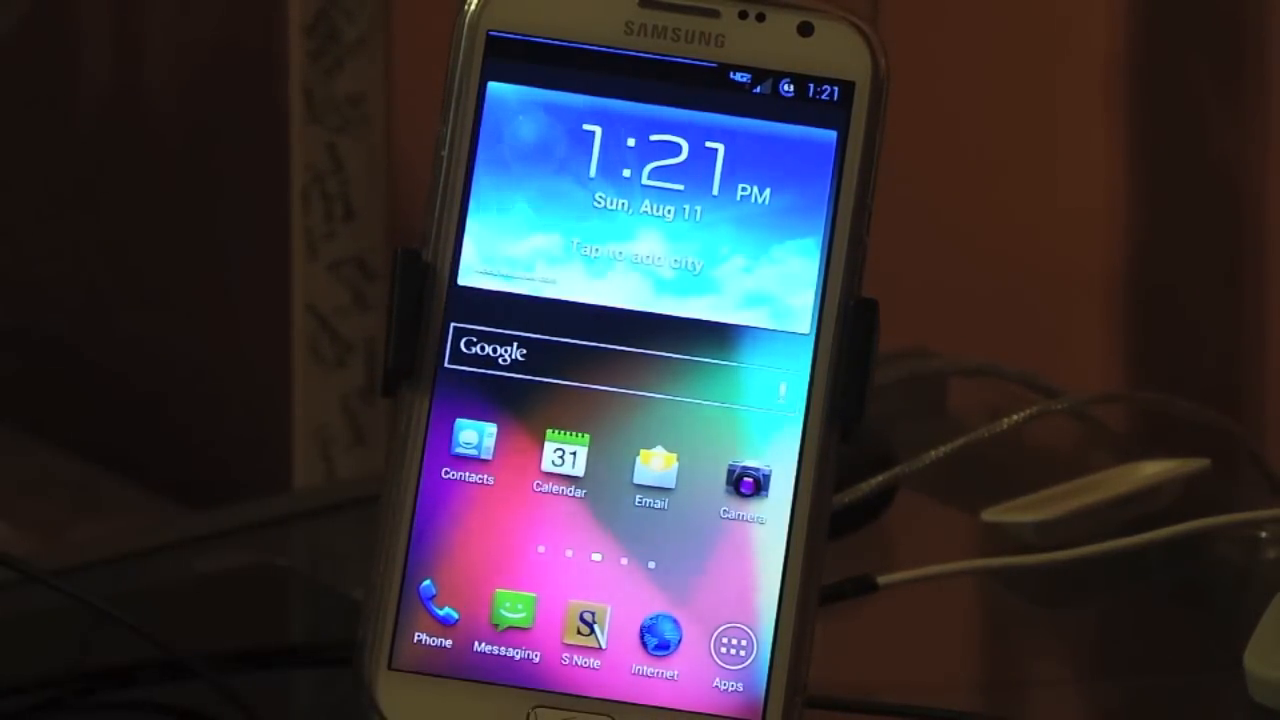
{"action": "mouse_move", "coordinate": [600, 460]}
{"action": "left_mouse_down"}
{"action": "mouse_move", "coordinate": [480, 470]}
{"action": "mouse_move", "coordinate": [640, 490]}
{"action": "left_mouse_up"}
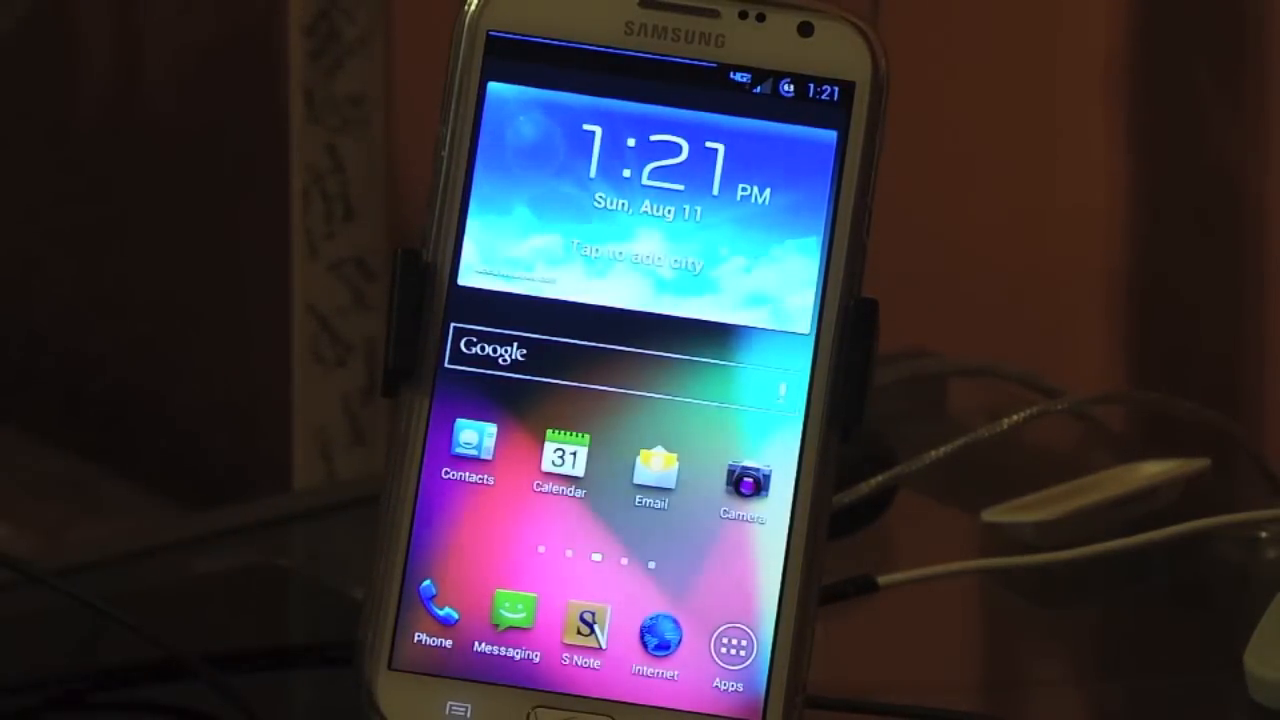